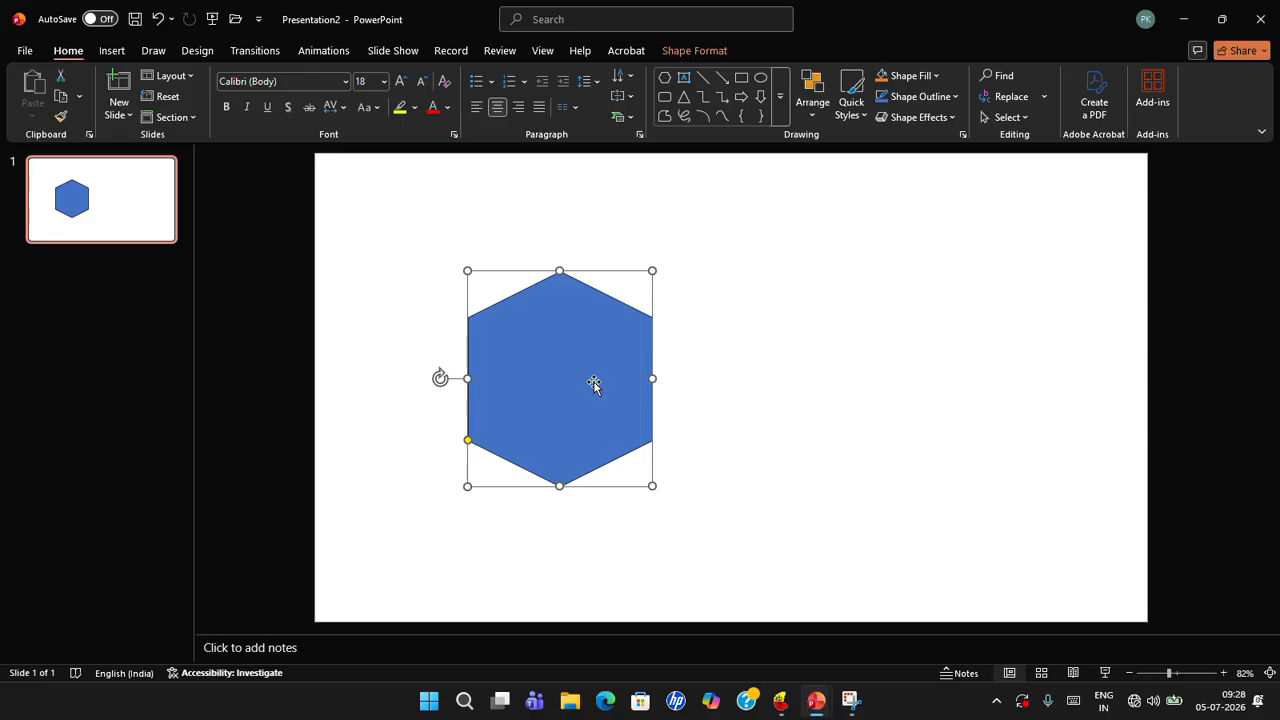
# Move the blue hexagon slightly down and left, and stretch it from its lower-right corner into a wider, distorted shape
pyautogui.click(795, 442)
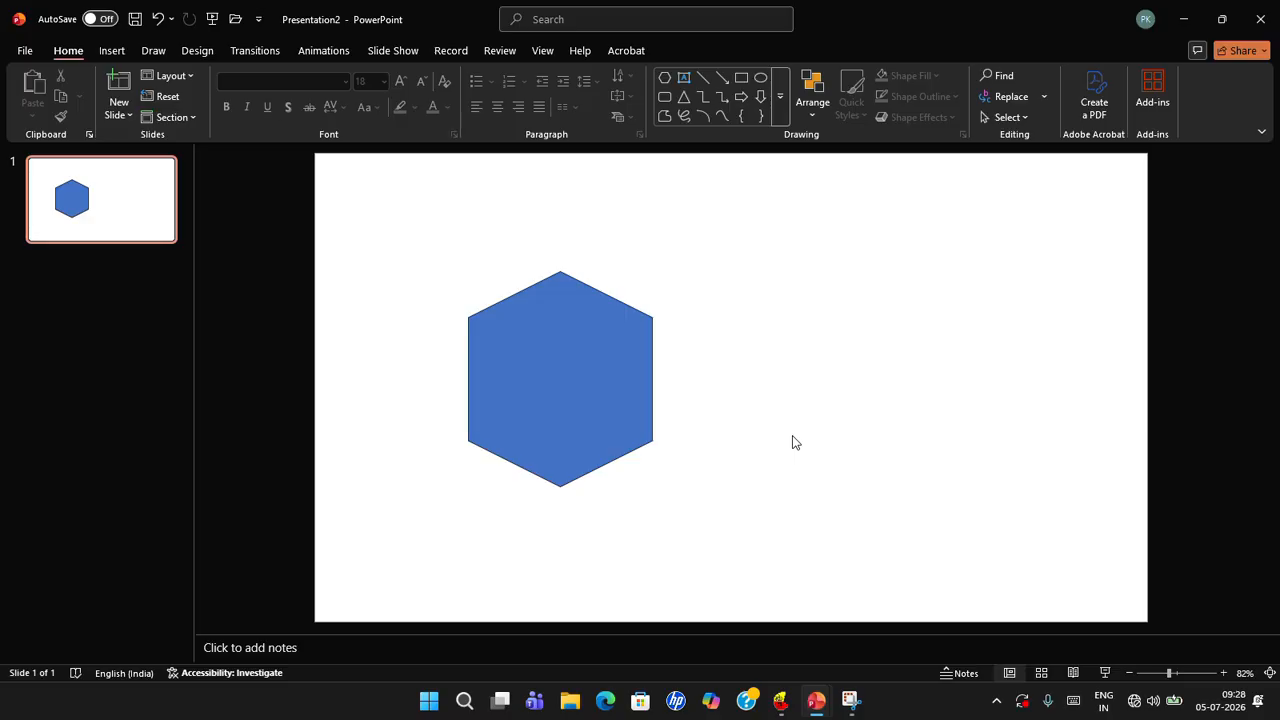
pyautogui.click(598, 360)
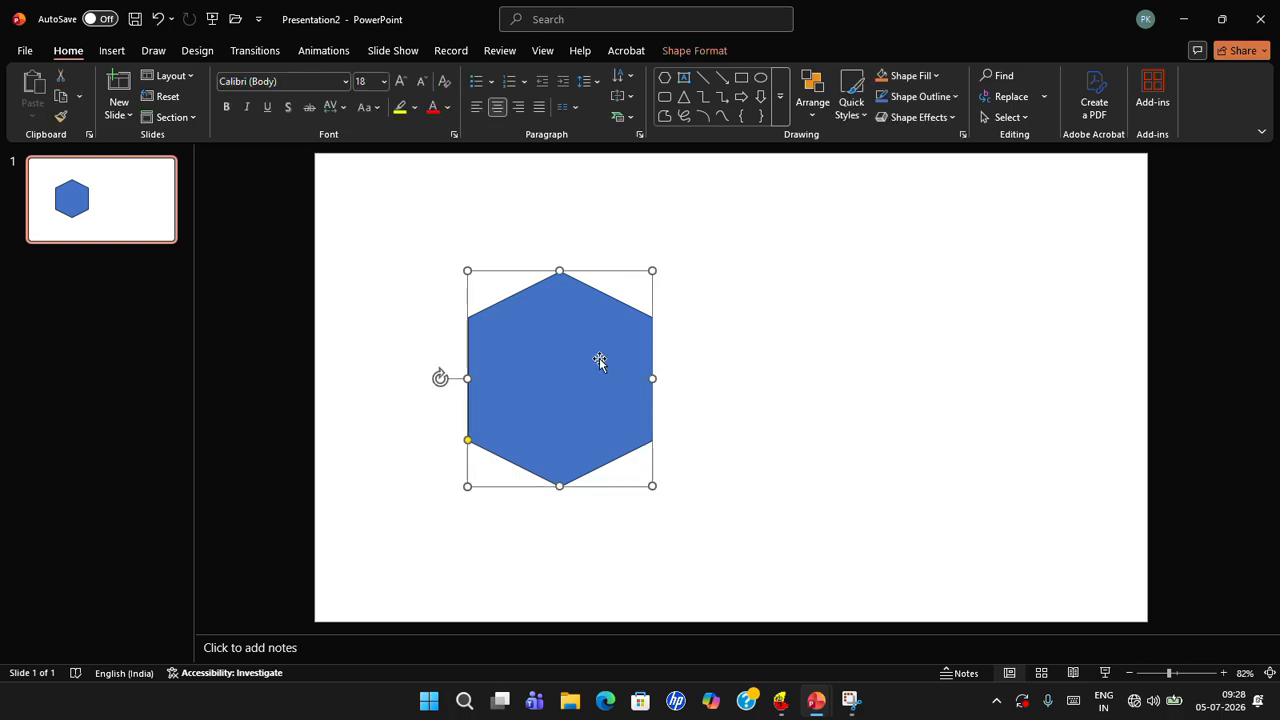
pyautogui.click(567, 372)
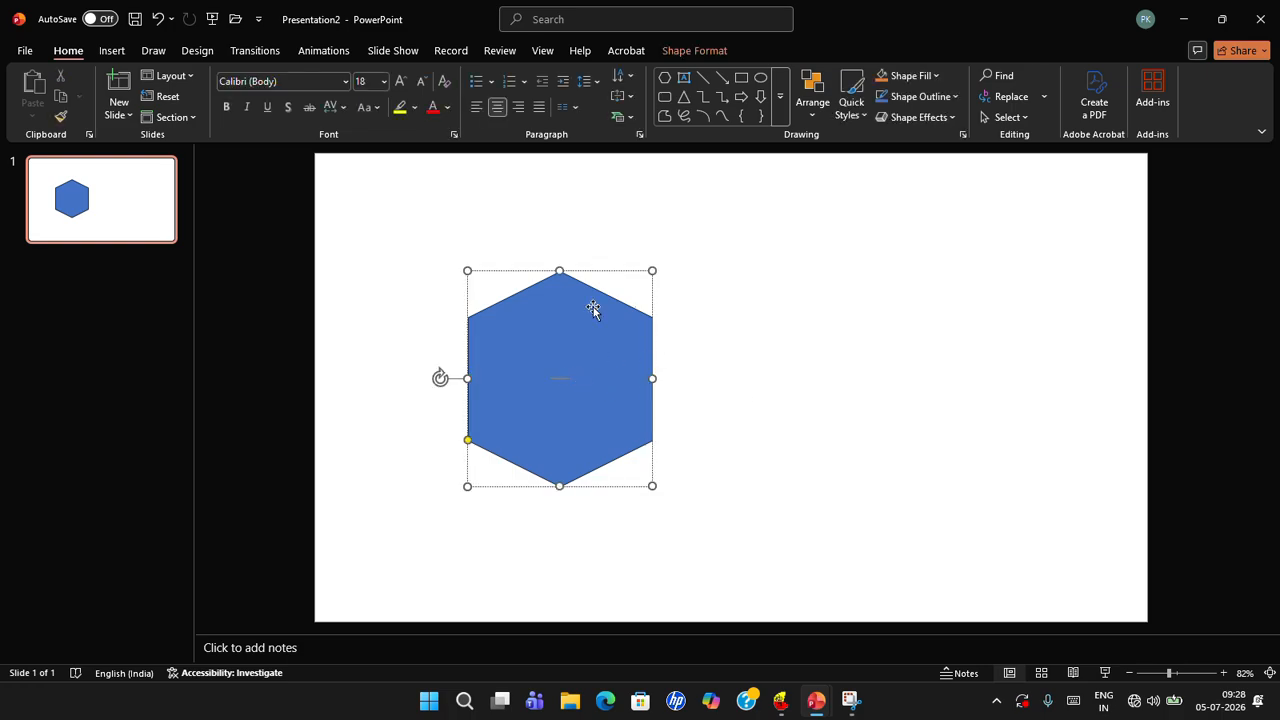
pyautogui.moveTo(563, 325); pyautogui.dragTo(543, 389)
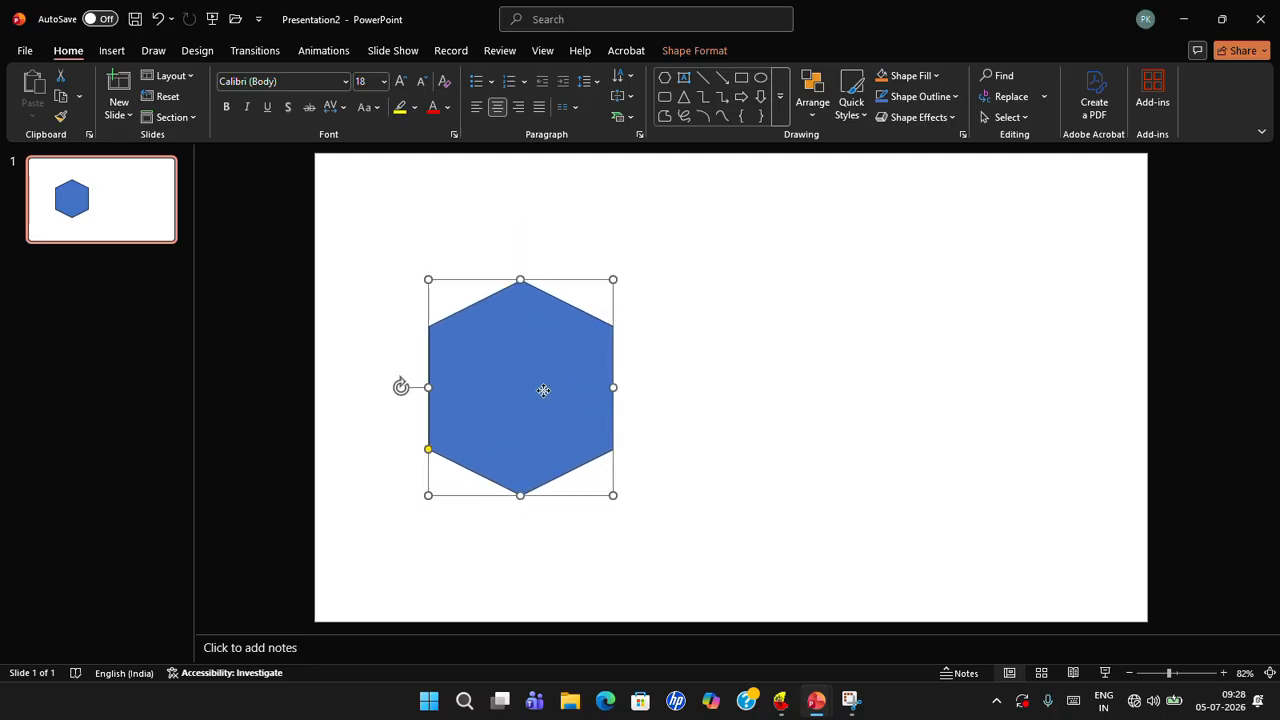
pyautogui.click(731, 374)
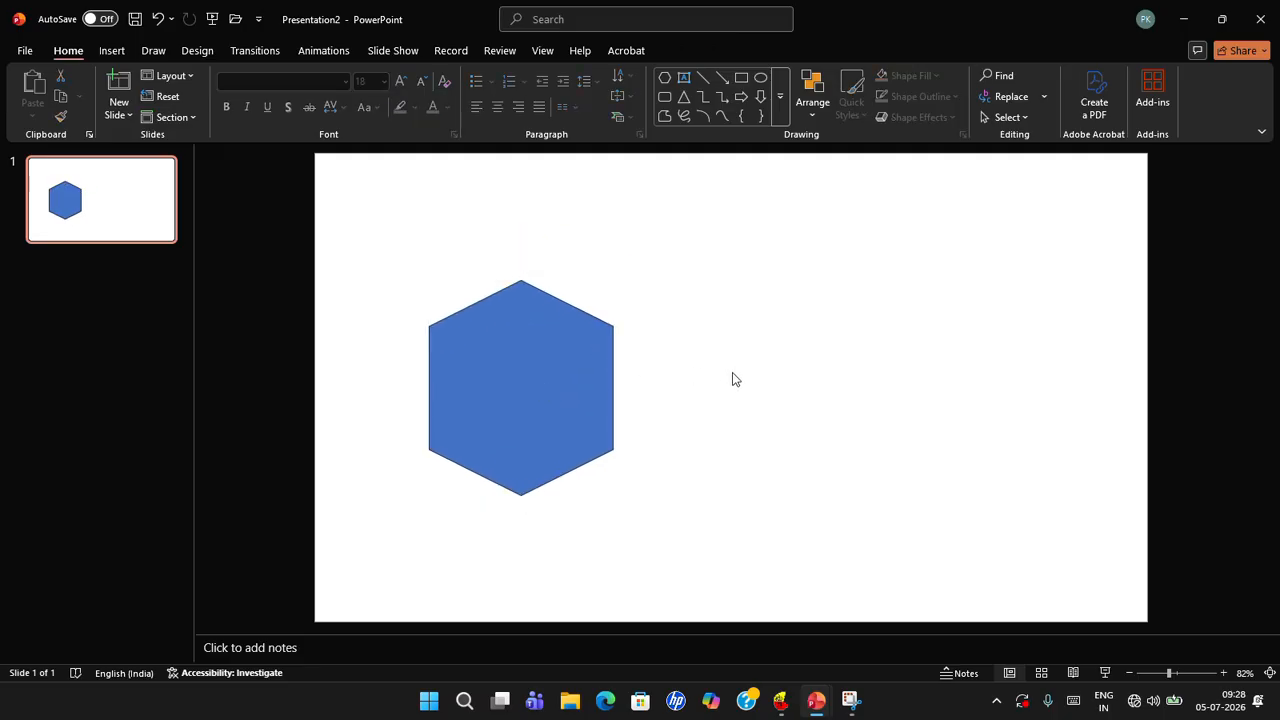
pyautogui.click(610, 329)
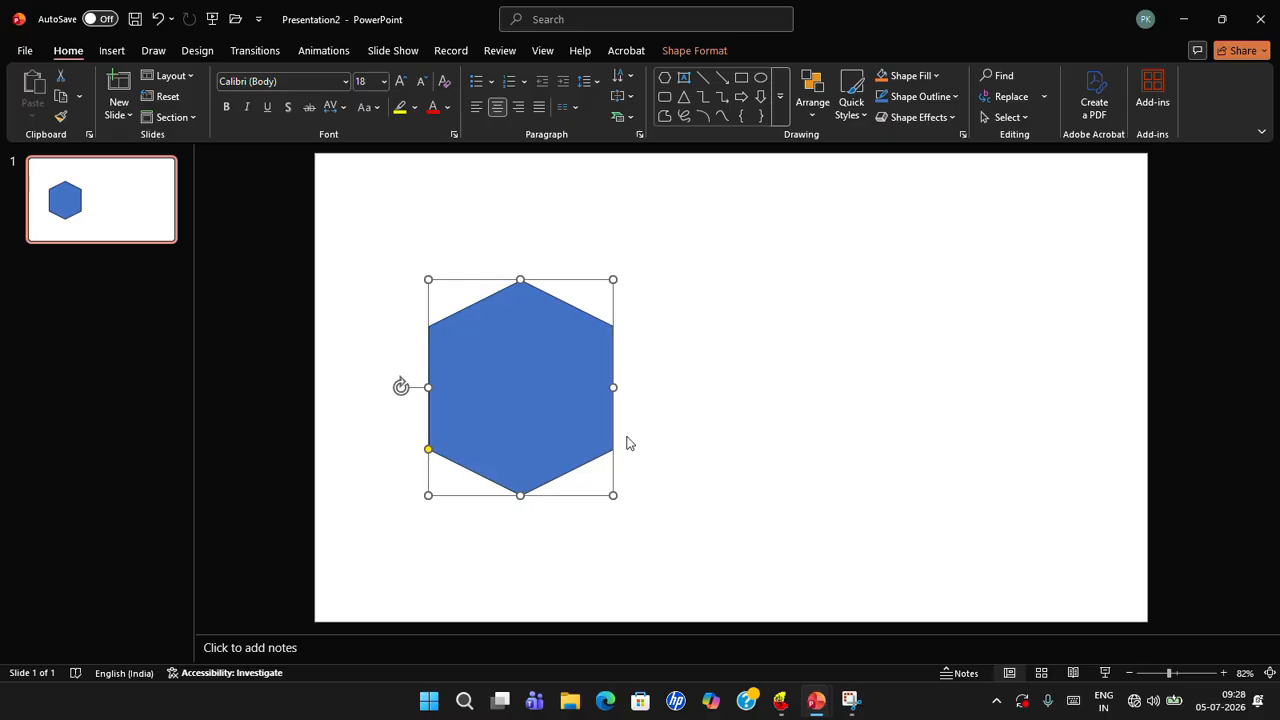
pyautogui.moveTo(617, 496); pyautogui.dragTo(835, 565)
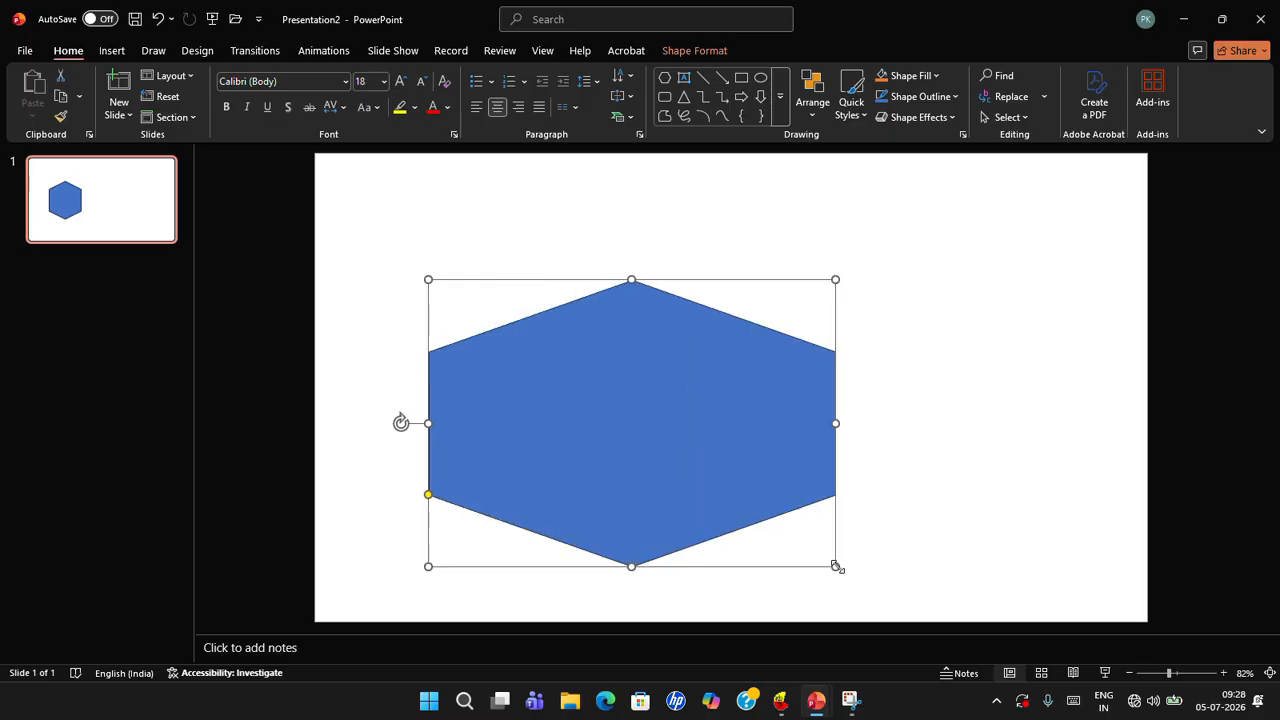
pyautogui.click(928, 397)
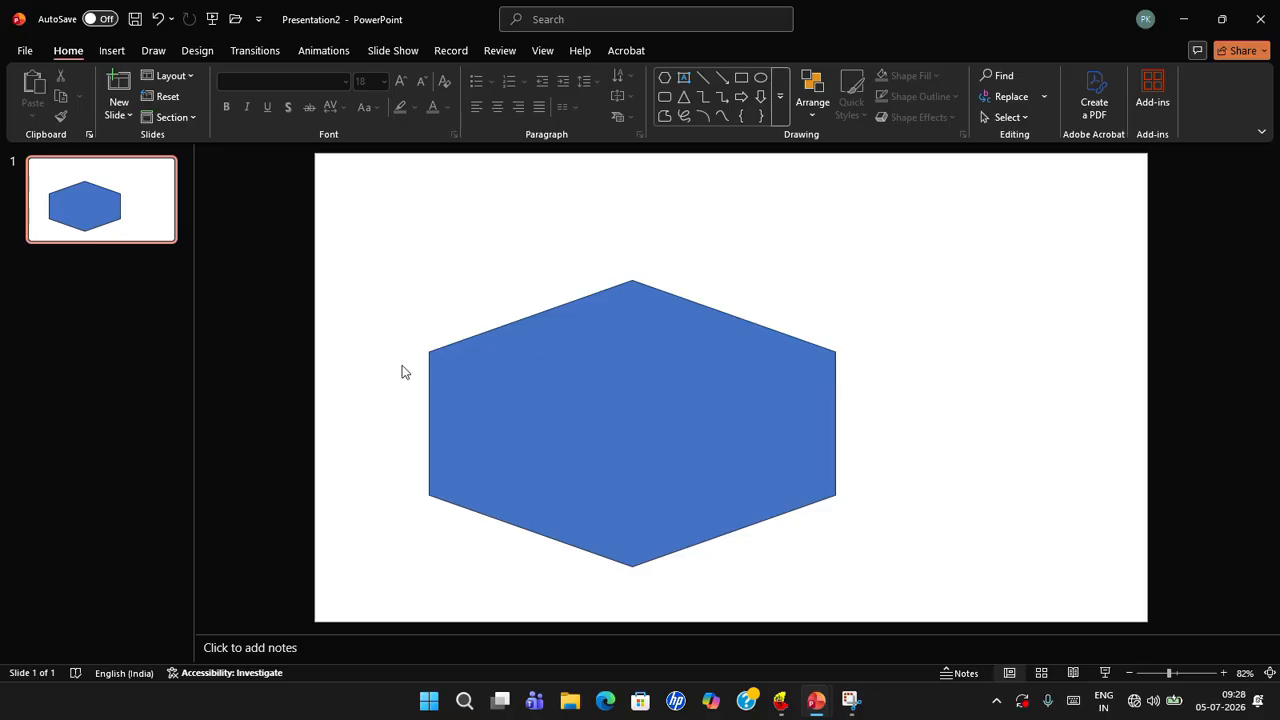
# Delete the hexagon and draw a narrow vertical rounded rectangle about 5 cm high and 1.34 cm wide near the slide's centre
pyautogui.click(644, 393)
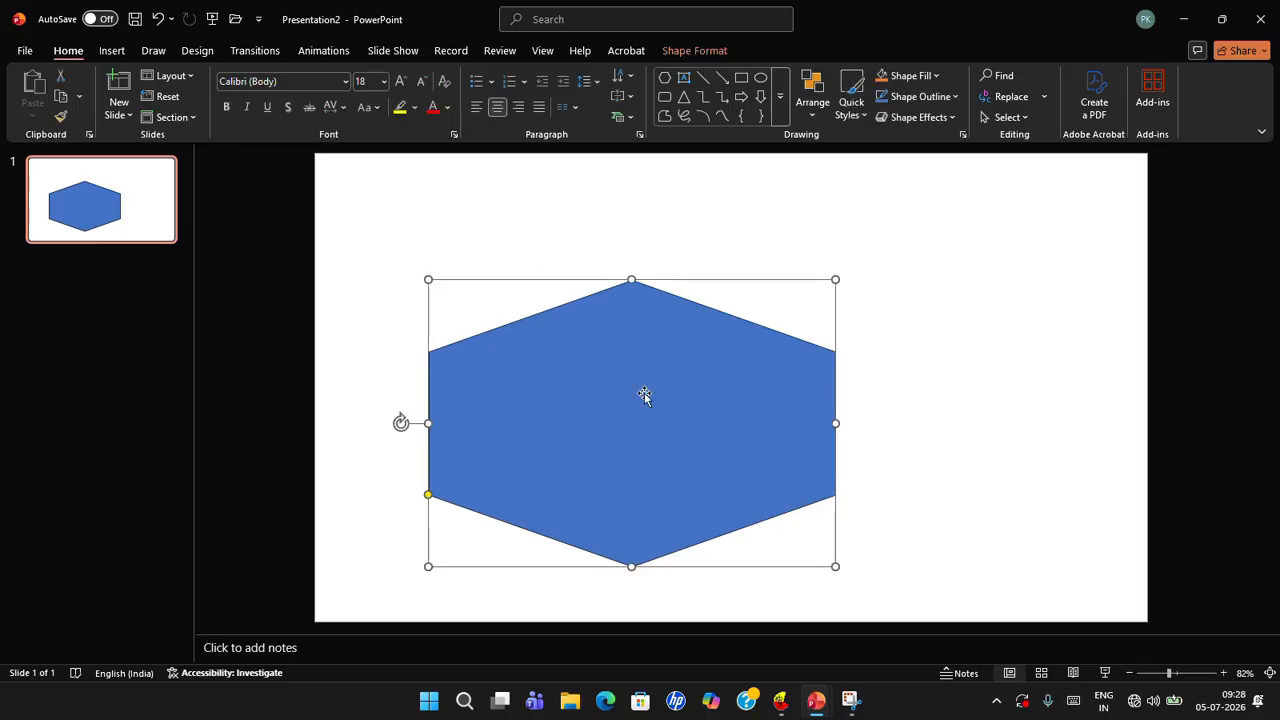
pyautogui.press('Delete')
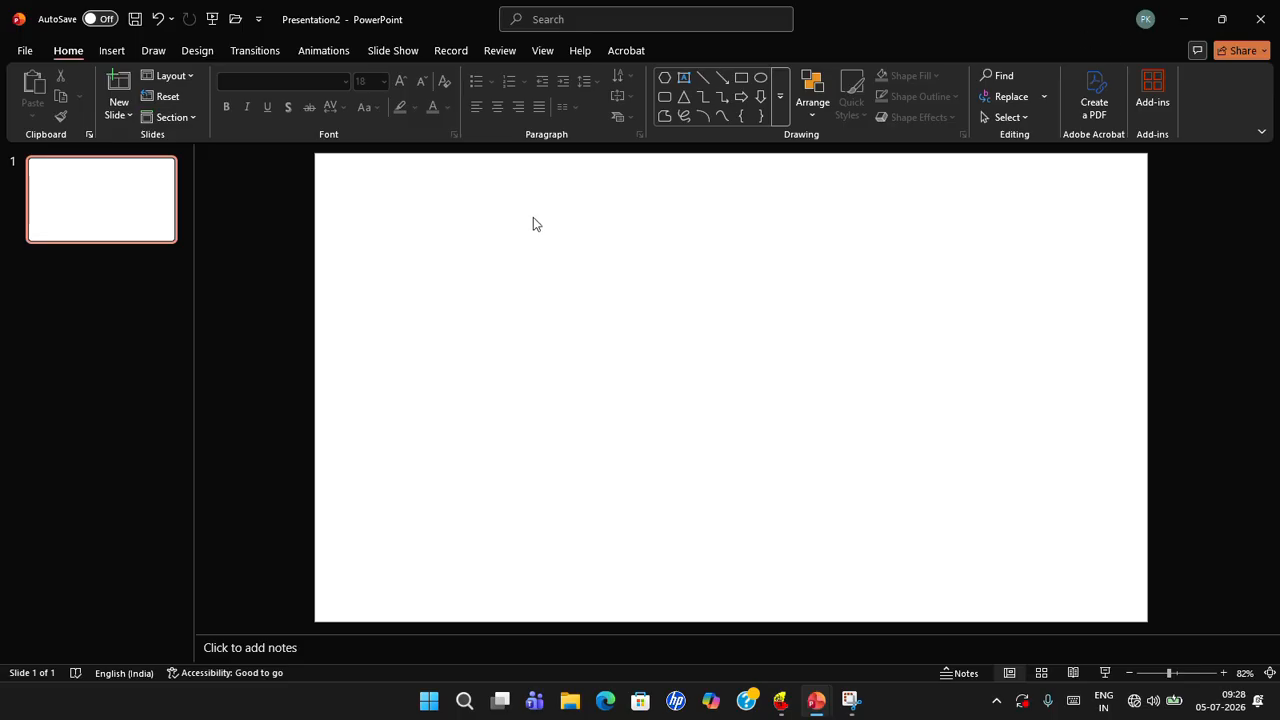
pyautogui.click(664, 96)
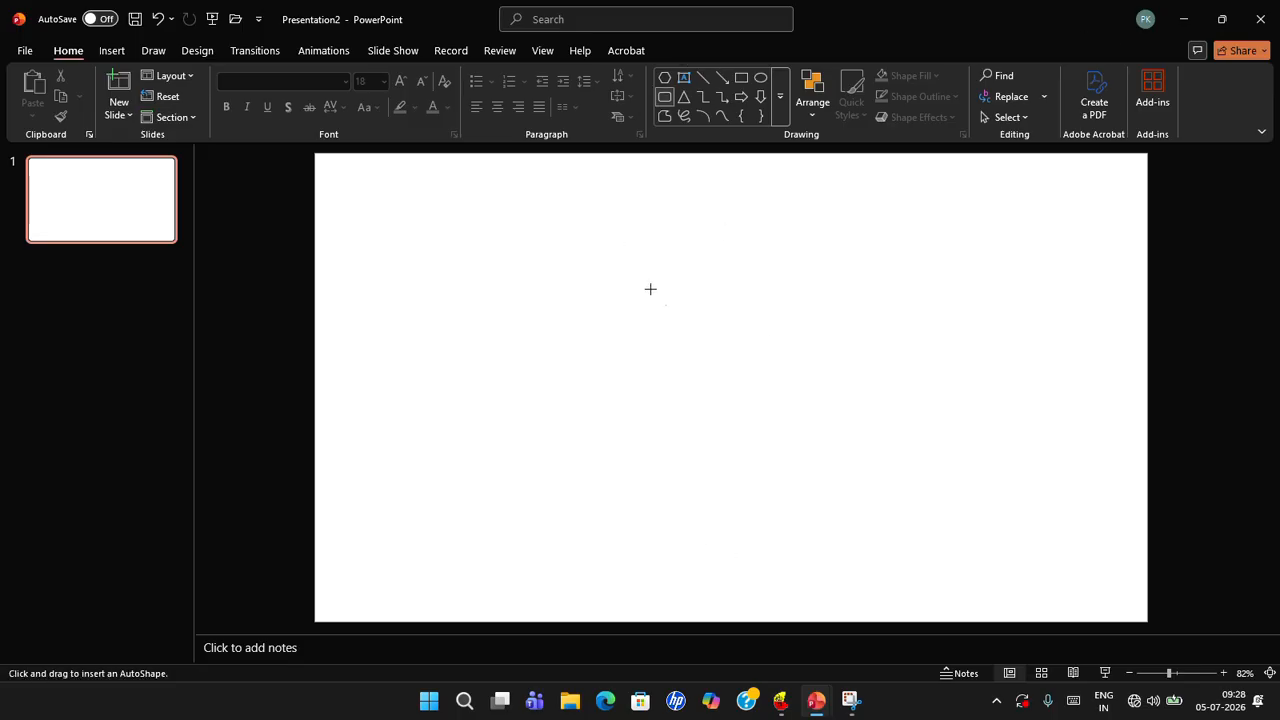
pyautogui.moveTo(688, 265); pyautogui.dragTo(721, 388)
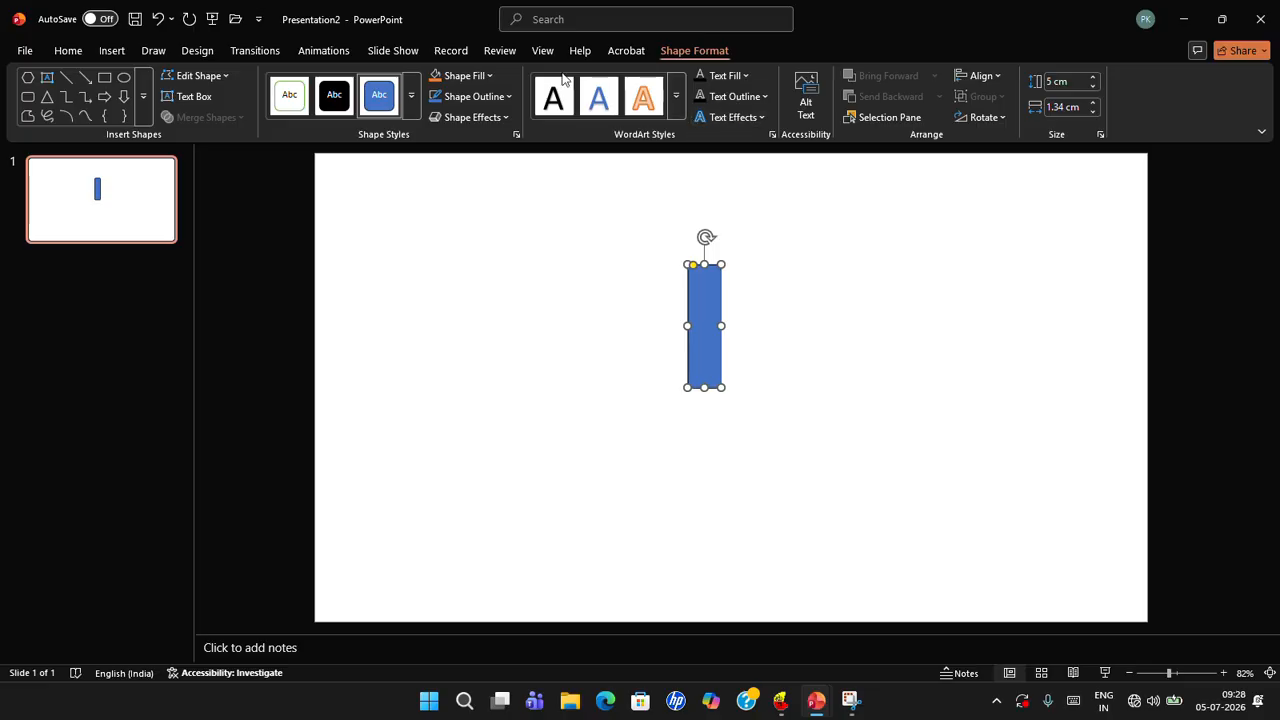
# Remove the outline from the rounded rectangle, keeping its blue fill
pyautogui.click(447, 104)
pyautogui.click(517, 367)
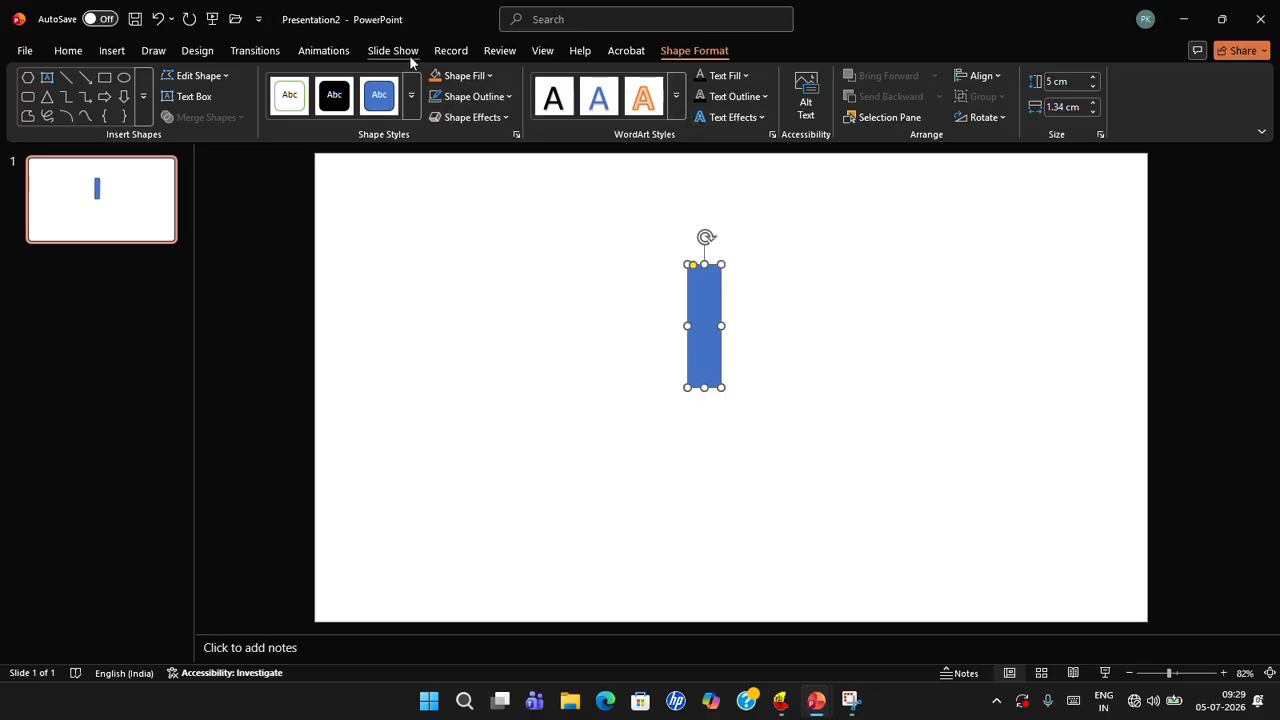
pyautogui.click(457, 76)
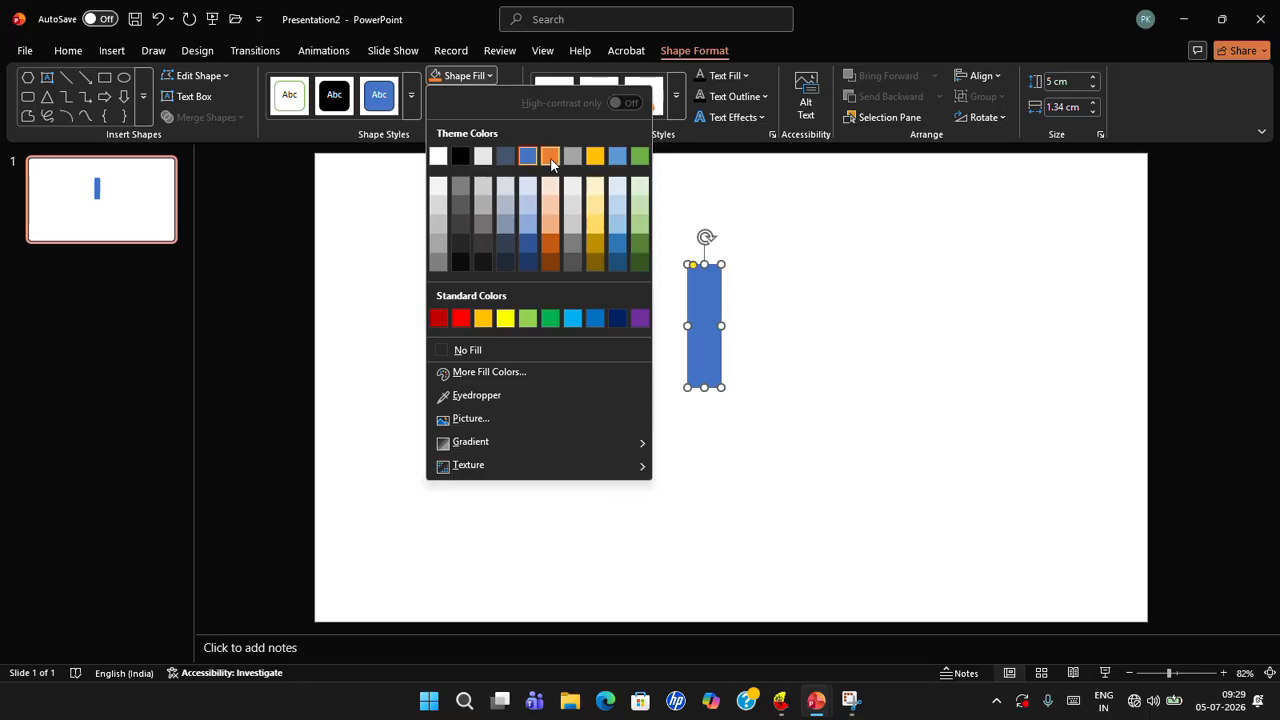
pyautogui.click(370, 176)
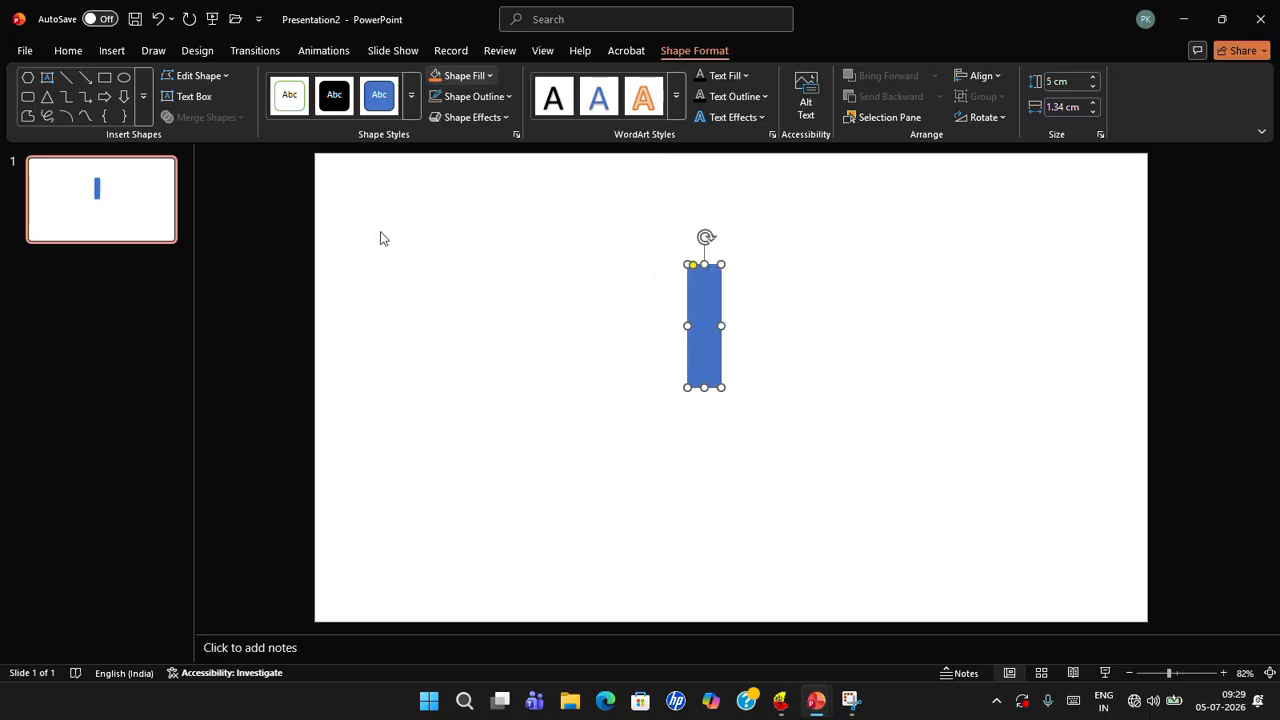
pyautogui.click(800, 292)
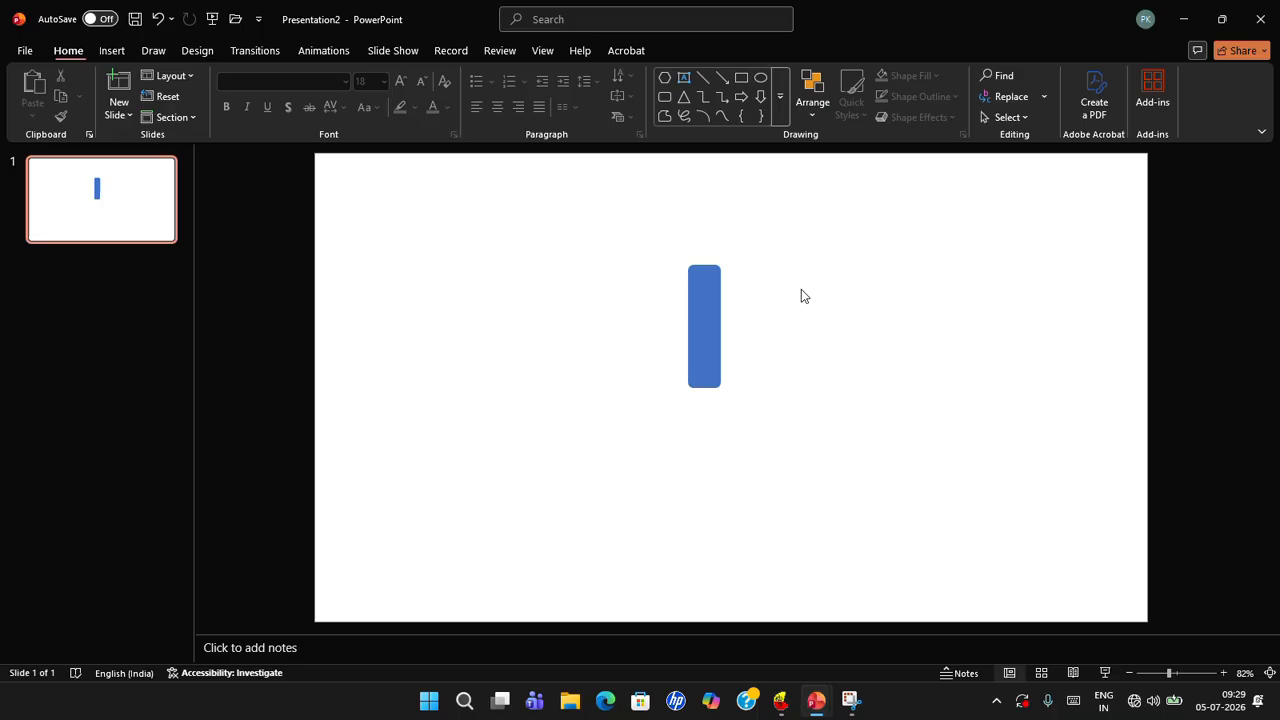
# Rotate the rounded bar 60° counterclockwise so that it slopes down to the right
pyautogui.click(707, 348)
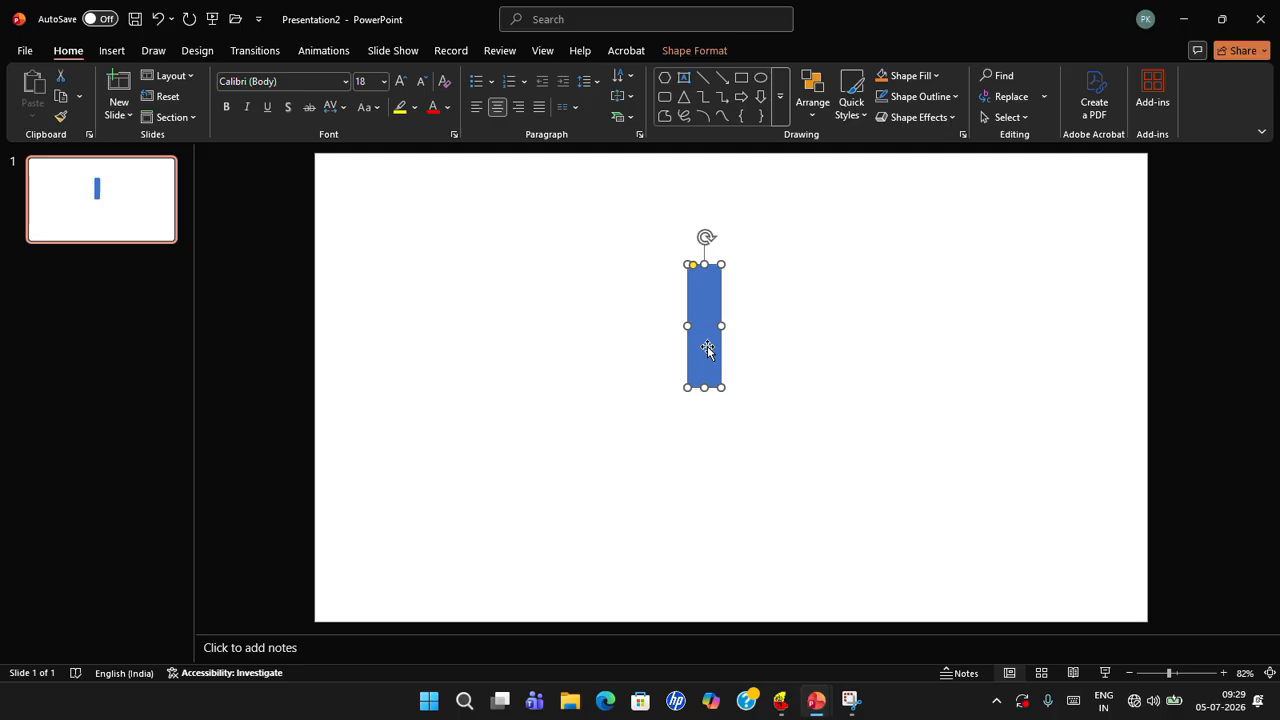
pyautogui.hotkey('alt', 'Right')
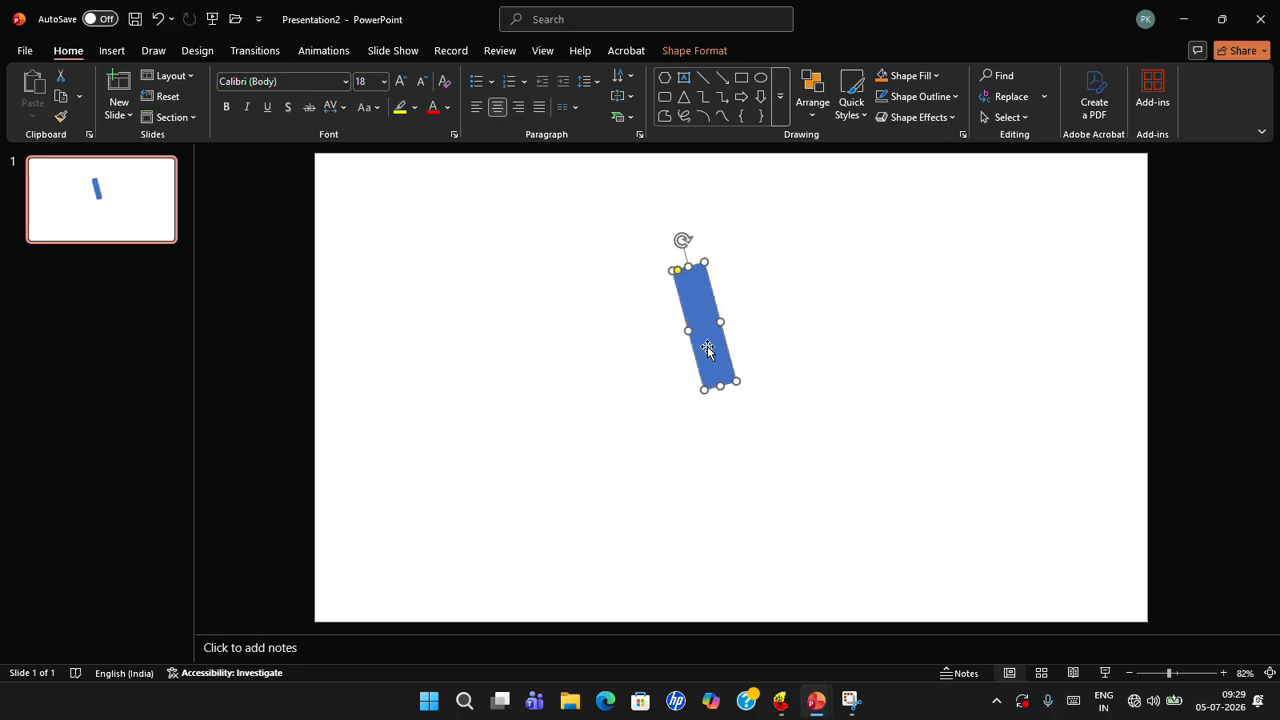
pyautogui.hotkey('alt', 'Right')
pyautogui.hotkey('alt', 'Right')
pyautogui.hotkey('alt', 'Right')
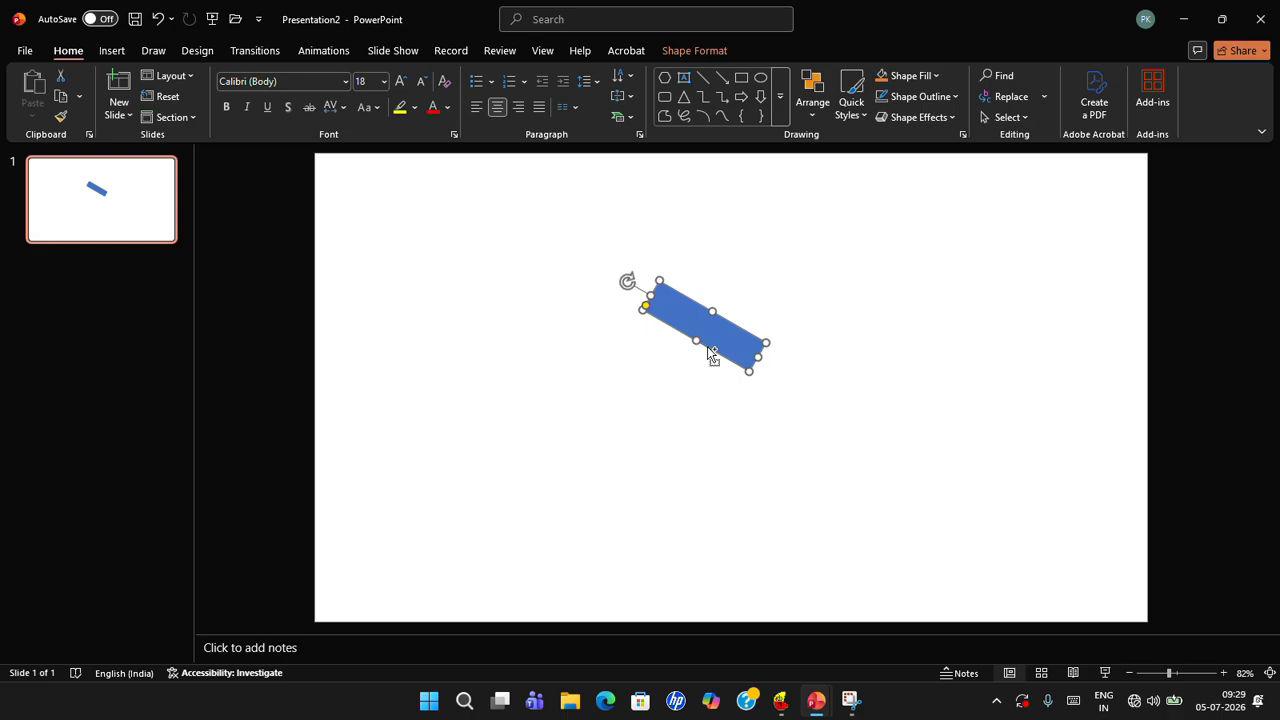
# Duplicate the slanted bar and place the copy, rotated 60° clockwise to vertical, with its upper end overlapping the slanted bar's lower-right end
pyautogui.hotkey('ctrl', 'z')
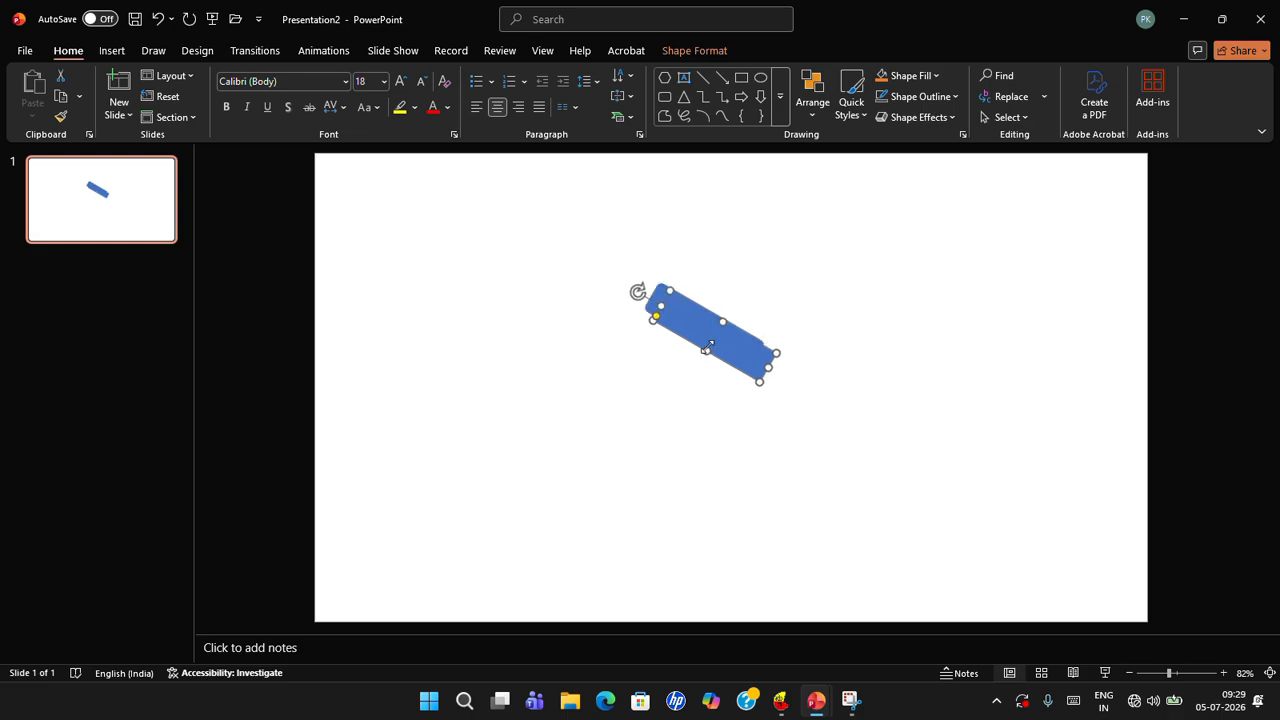
pyautogui.moveTo(729, 347); pyautogui.dragTo(842, 412)
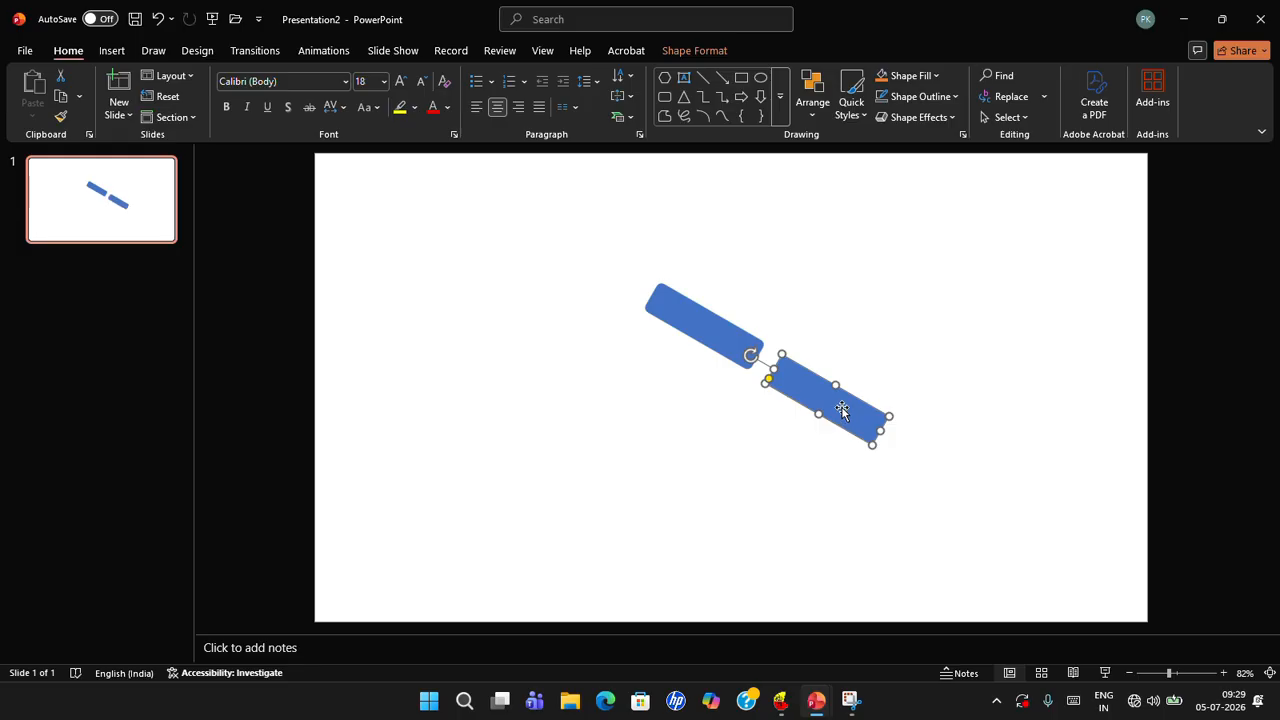
pyautogui.hotkey('alt', 'Right')
pyautogui.hotkey('alt', 'Right')
pyautogui.hotkey('alt', 'Right')
pyautogui.hotkey('alt', 'Right')
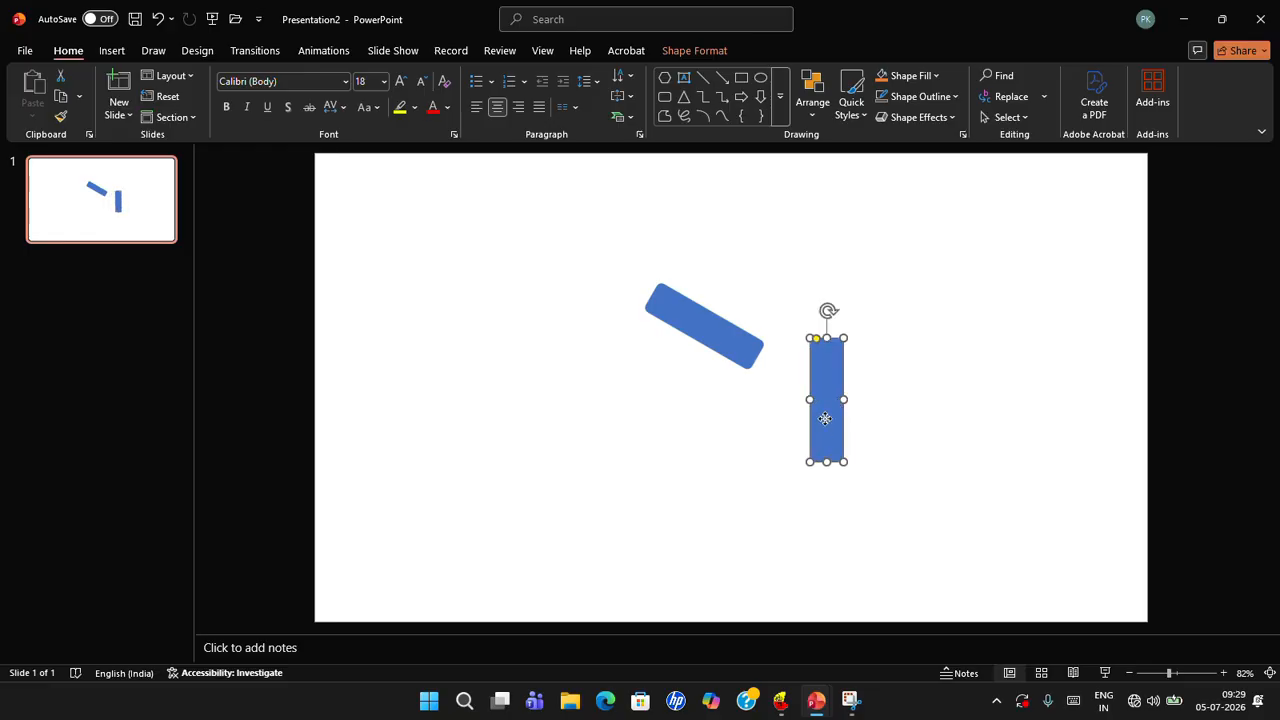
pyautogui.moveTo(826, 414); pyautogui.dragTo(744, 426)
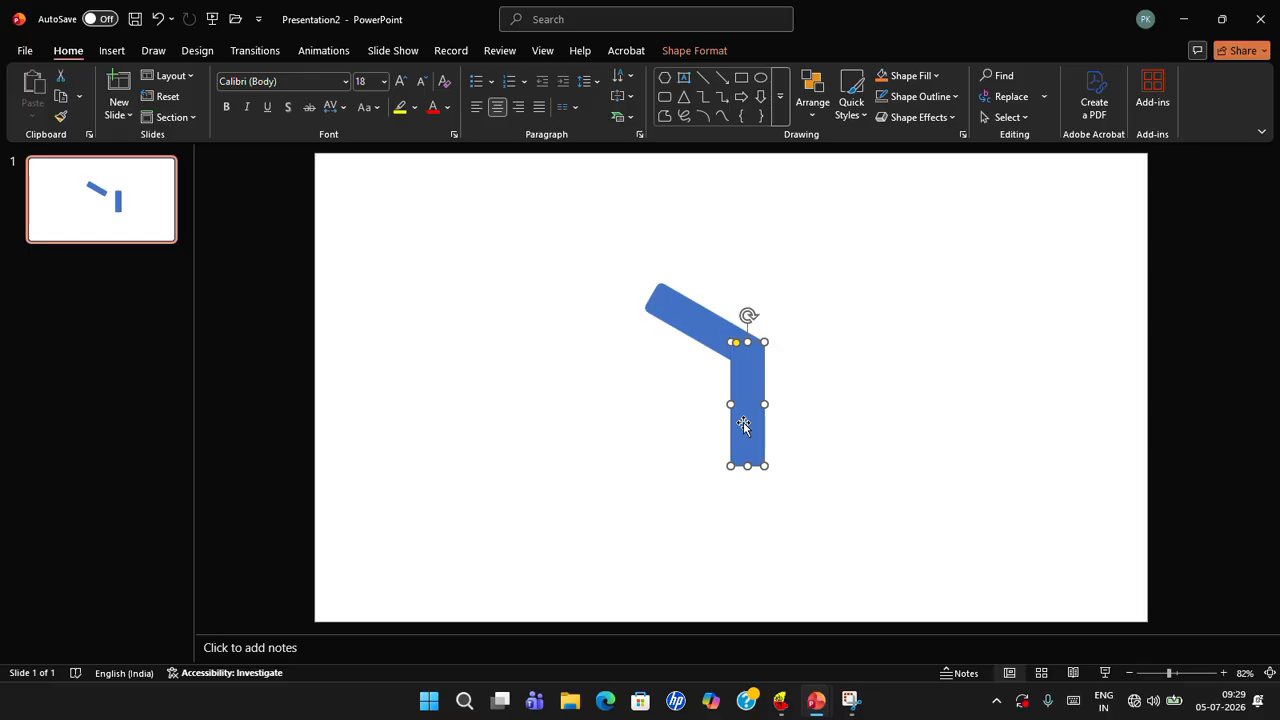
pyautogui.click(789, 409)
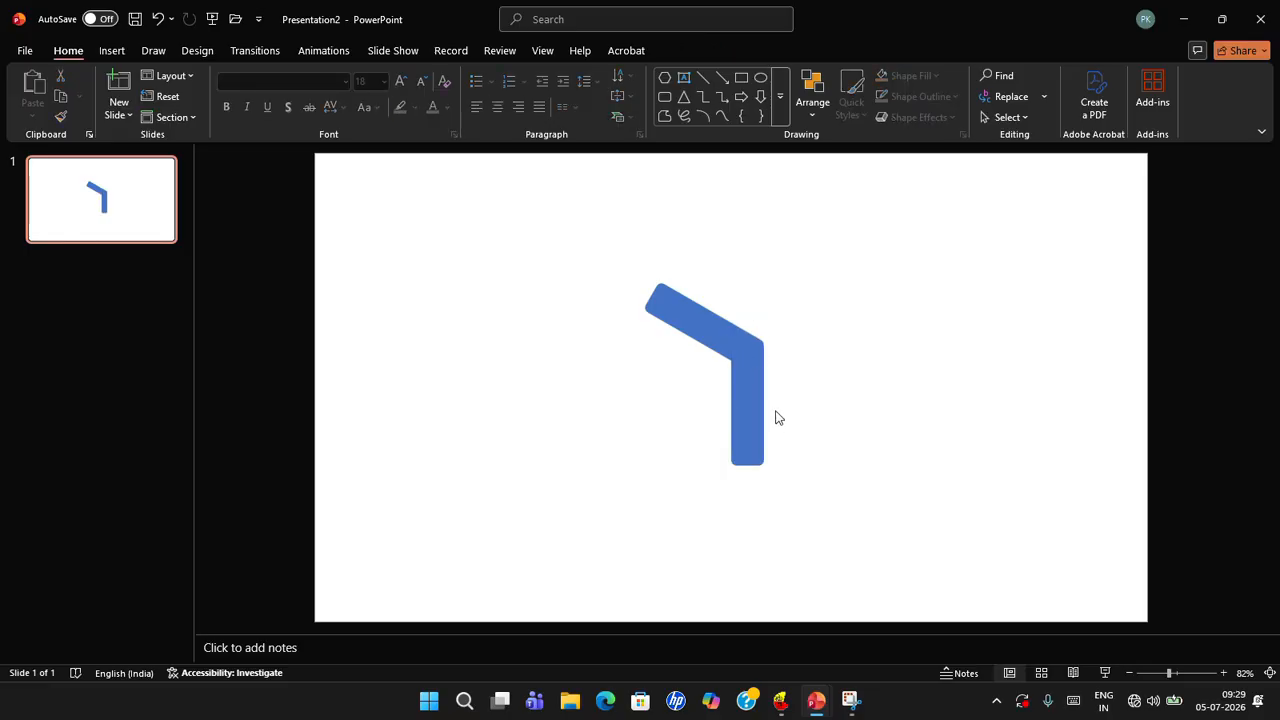
# Duplicate the vertical bar and place the copy, rotated 60° clockwise, with its upper end overlapping the vertical bar's lower end
pyautogui.click(750, 415)
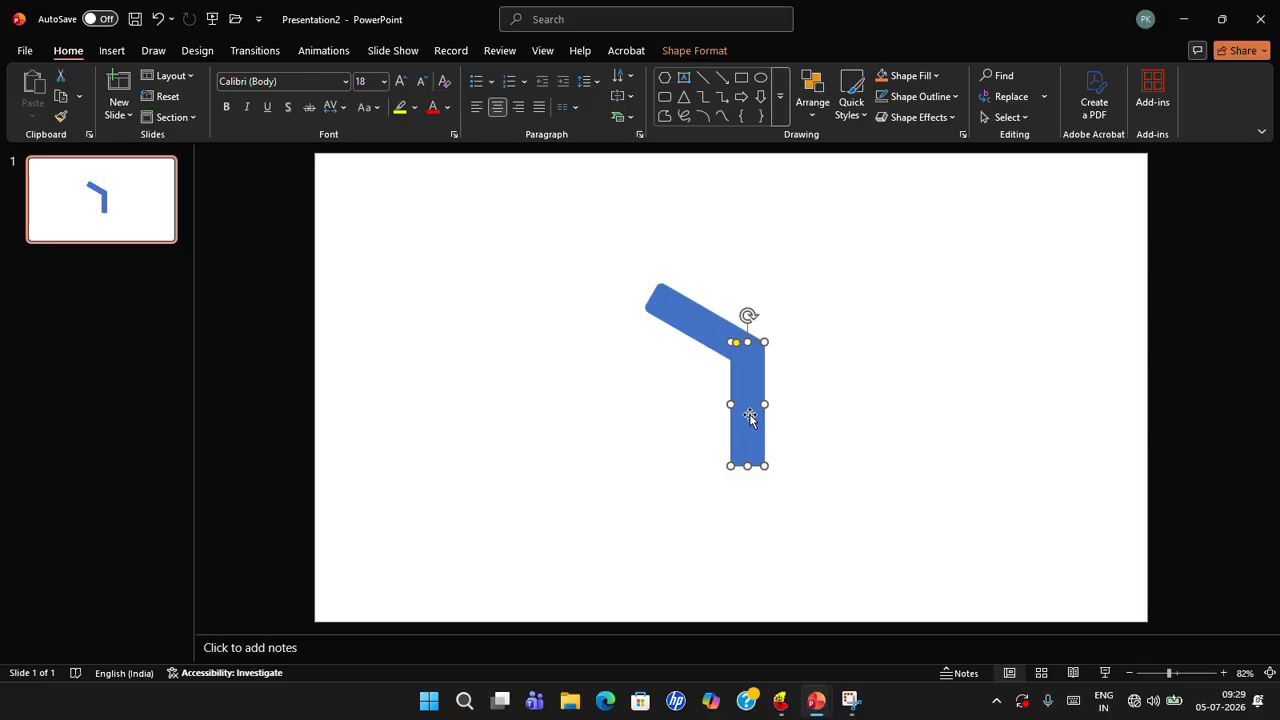
pyautogui.hotkey('ctrl', 'd')
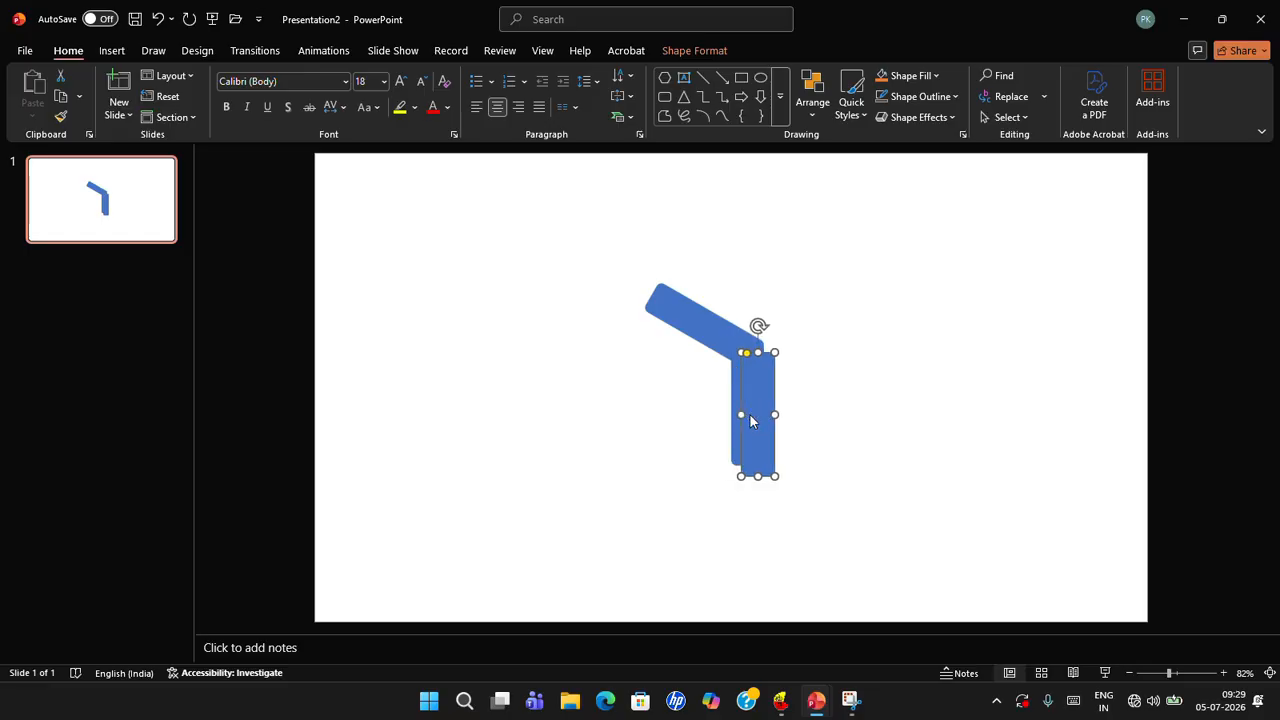
pyautogui.moveTo(750, 420); pyautogui.dragTo(801, 487)
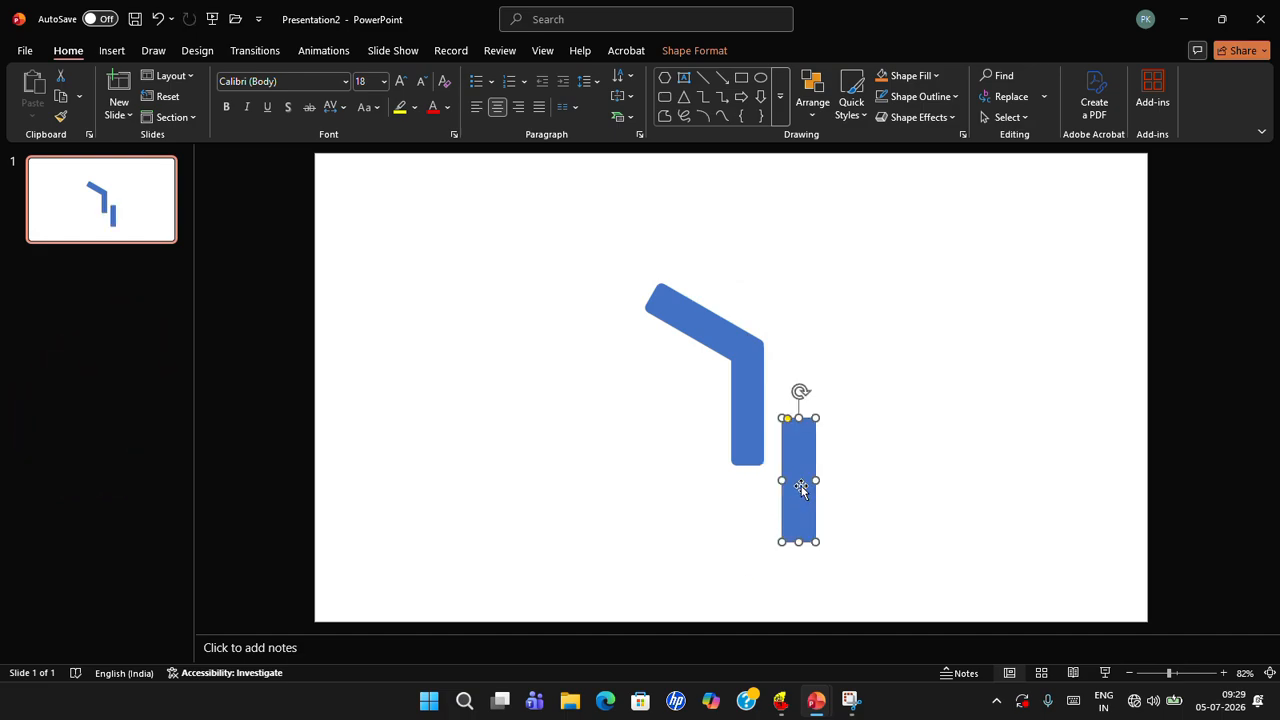
pyautogui.press('alt')
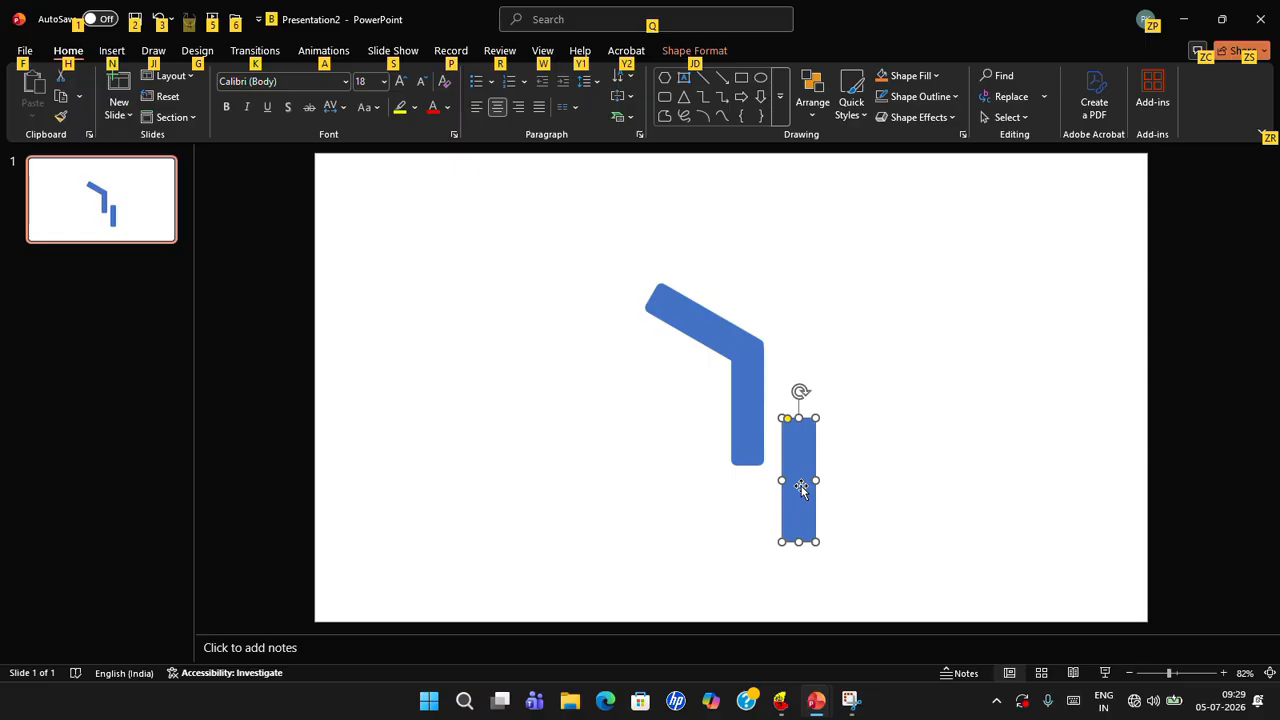
pyautogui.hotkey('alt', 'Right')
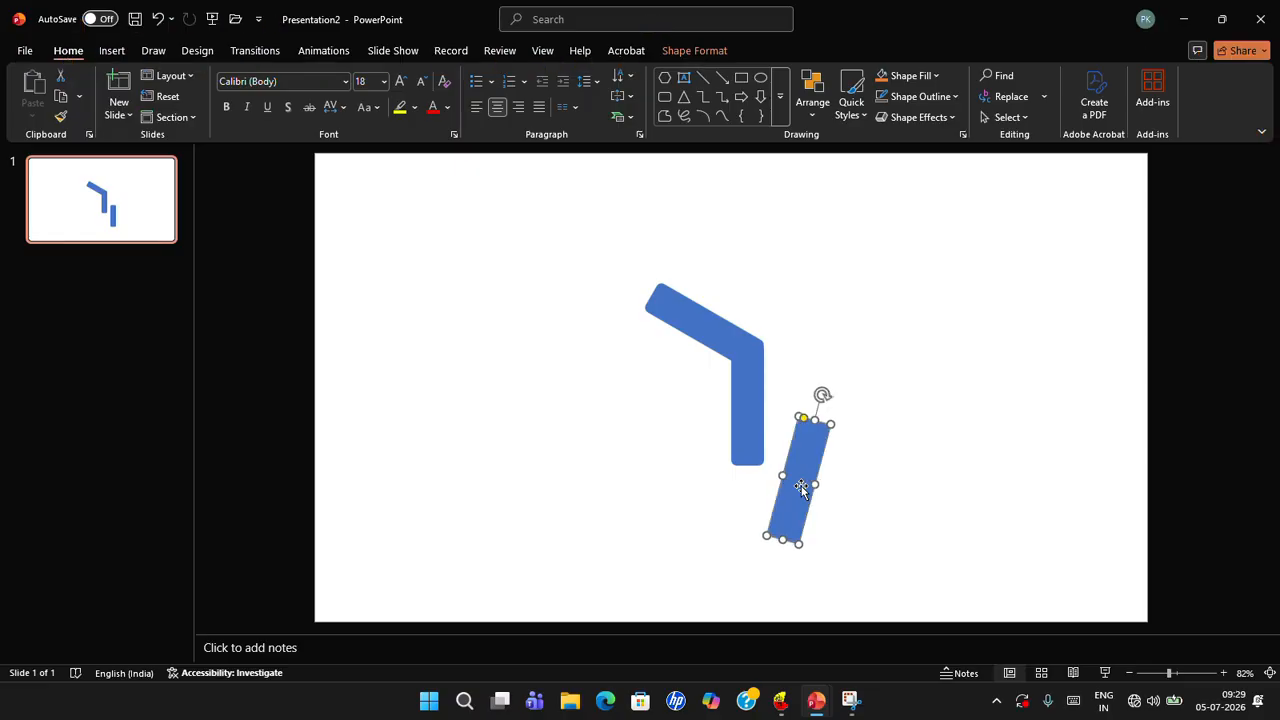
pyautogui.hotkey('alt', 'Right')
pyautogui.hotkey('alt', 'Right')
pyautogui.hotkey('alt', 'Right')
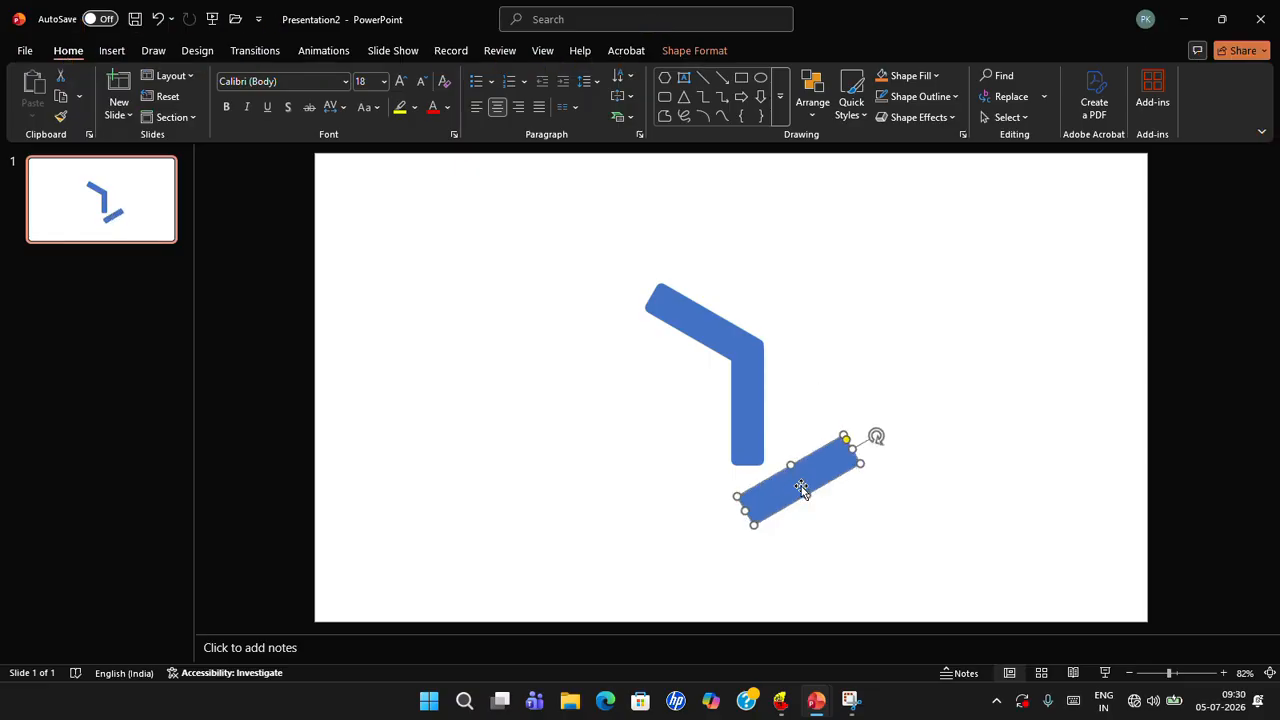
pyautogui.moveTo(821, 467); pyautogui.dragTo(730, 476)
pyautogui.click(837, 486)
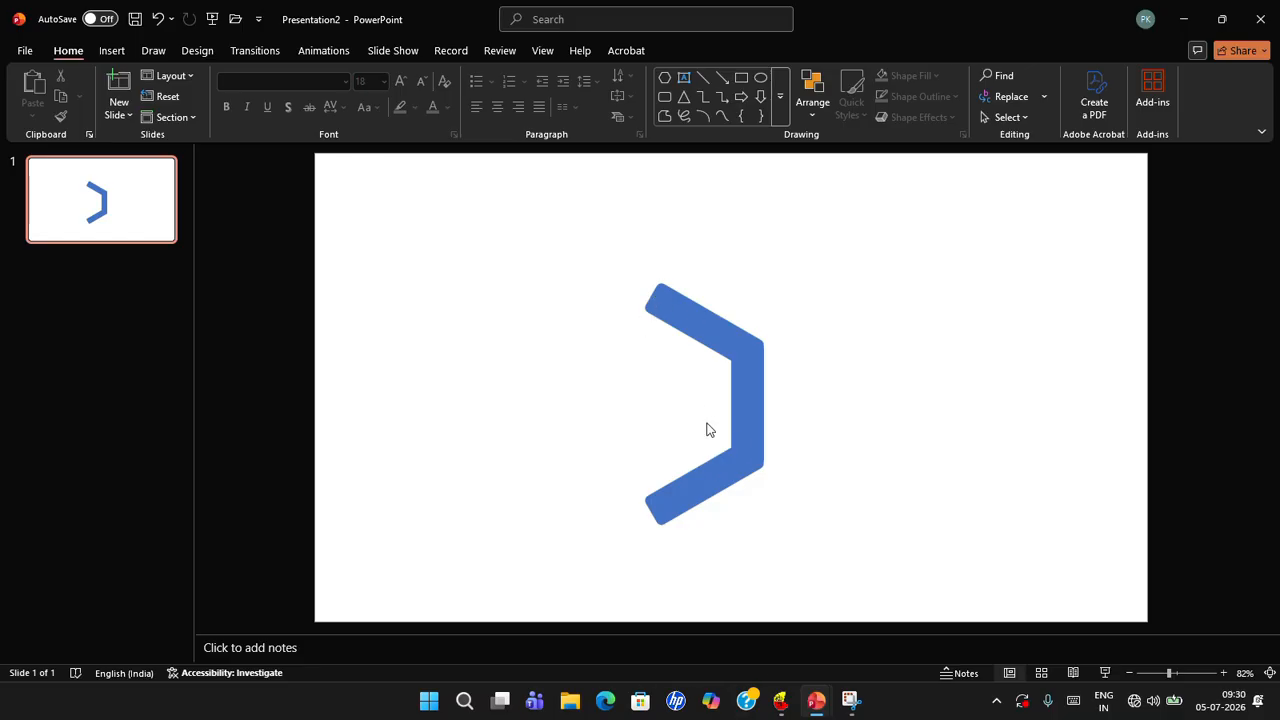
# Duplicate the lower-right slanted bar and place the copy, rotated 120° counterclockwise, with its lower end overlapping the original's lower-left end
pyautogui.click(708, 479)
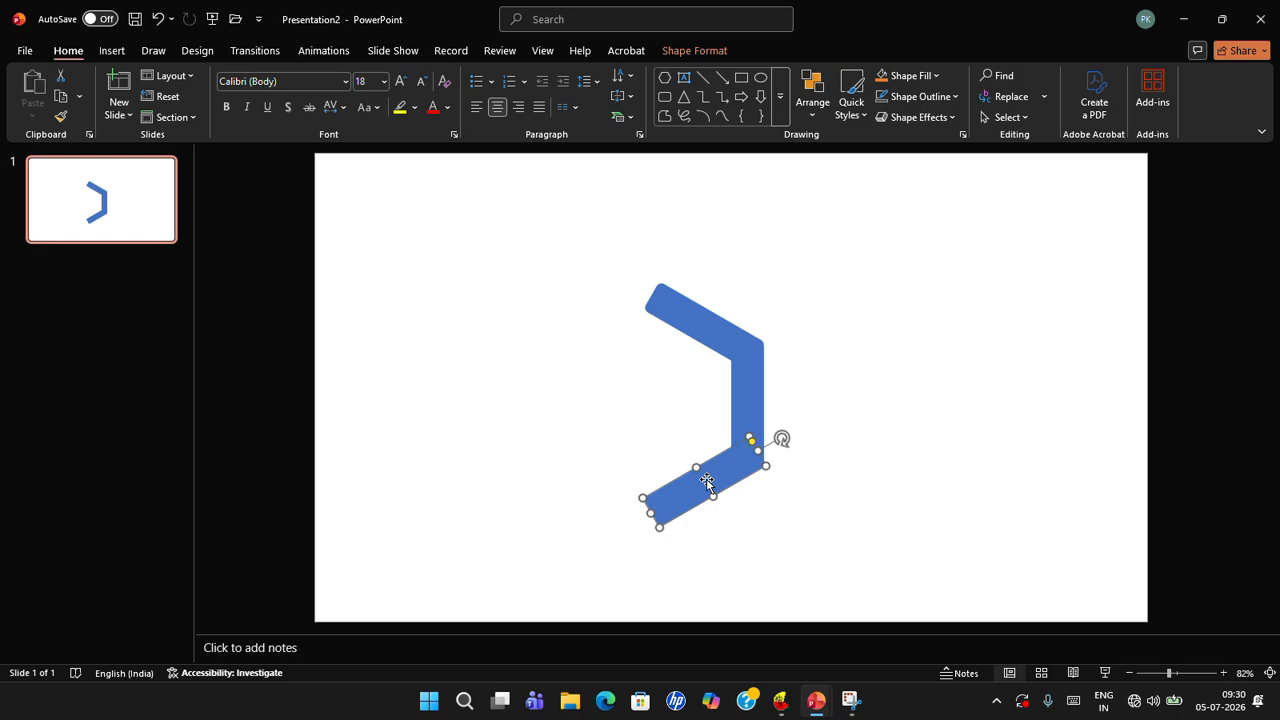
pyautogui.hotkey('ctrl', 'z')
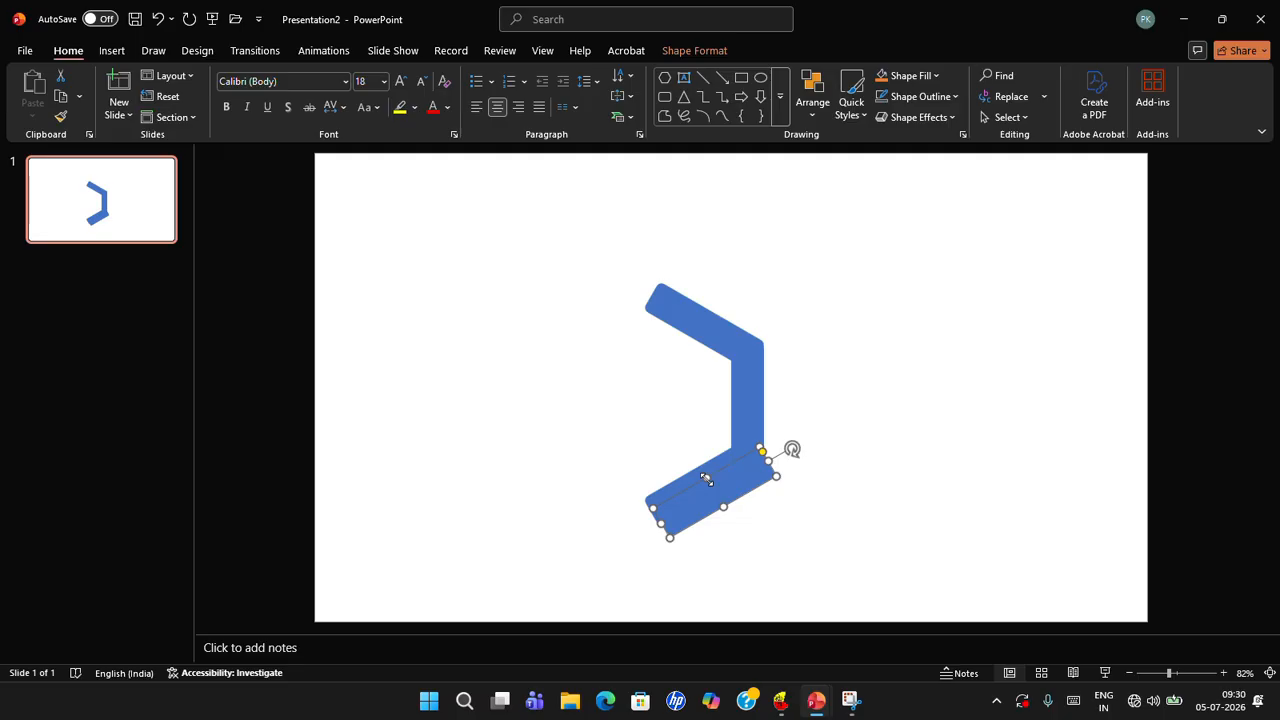
pyautogui.hotkey('alt', 'Left')
pyautogui.hotkey('alt', 'Left')
pyautogui.hotkey('alt', 'Left')
pyautogui.hotkey('alt', 'Left')
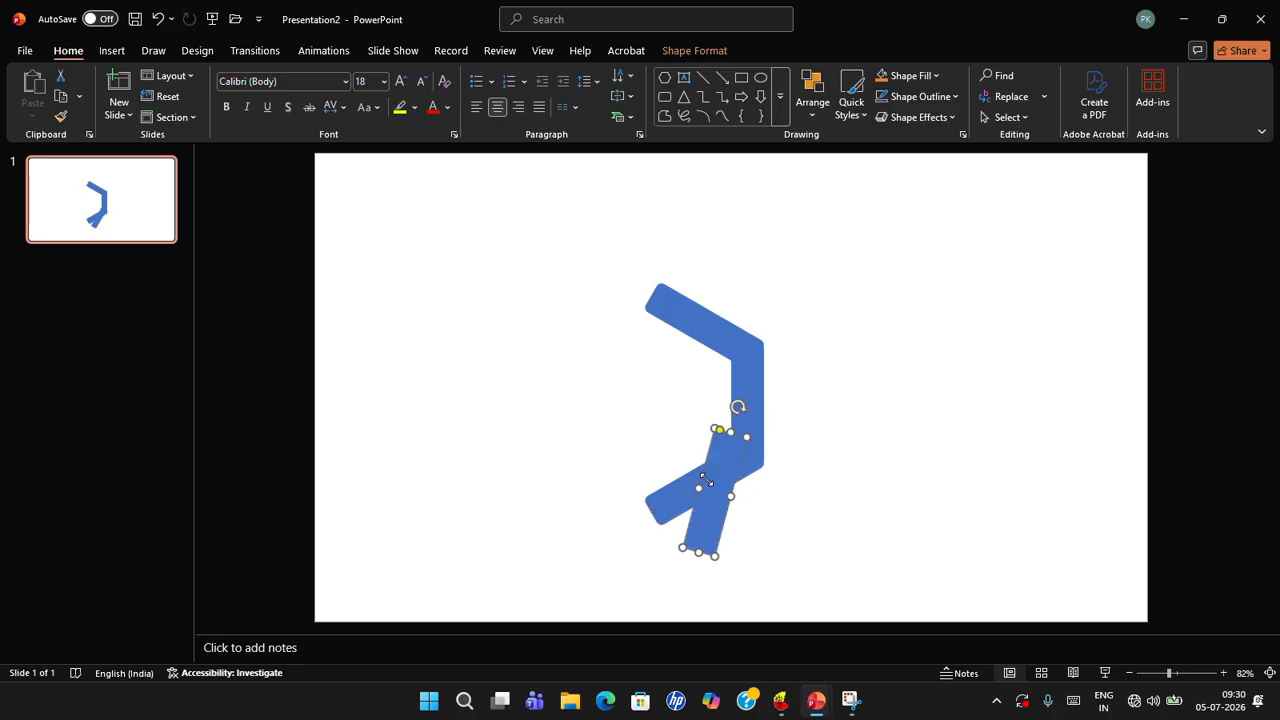
pyautogui.hotkey('alt', 'Left')
pyautogui.hotkey('alt', 'Left')
pyautogui.hotkey('alt', 'Left')
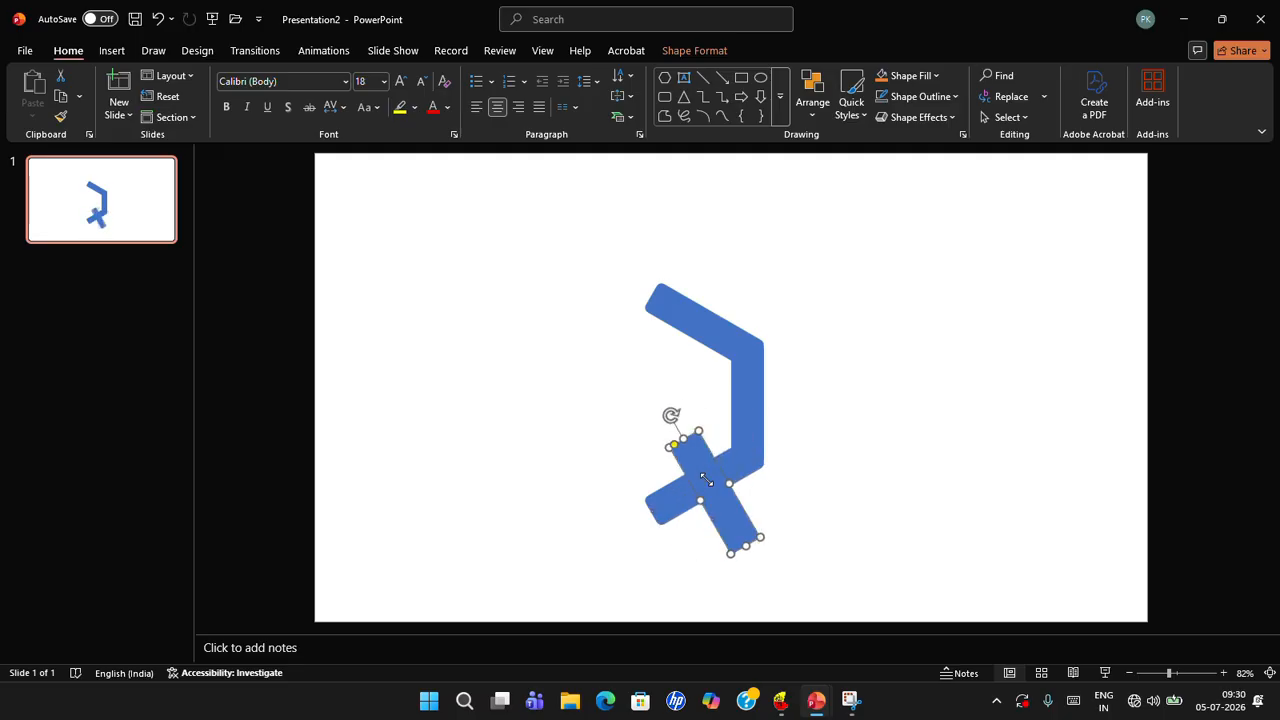
pyautogui.hotkey('alt', 'Left')
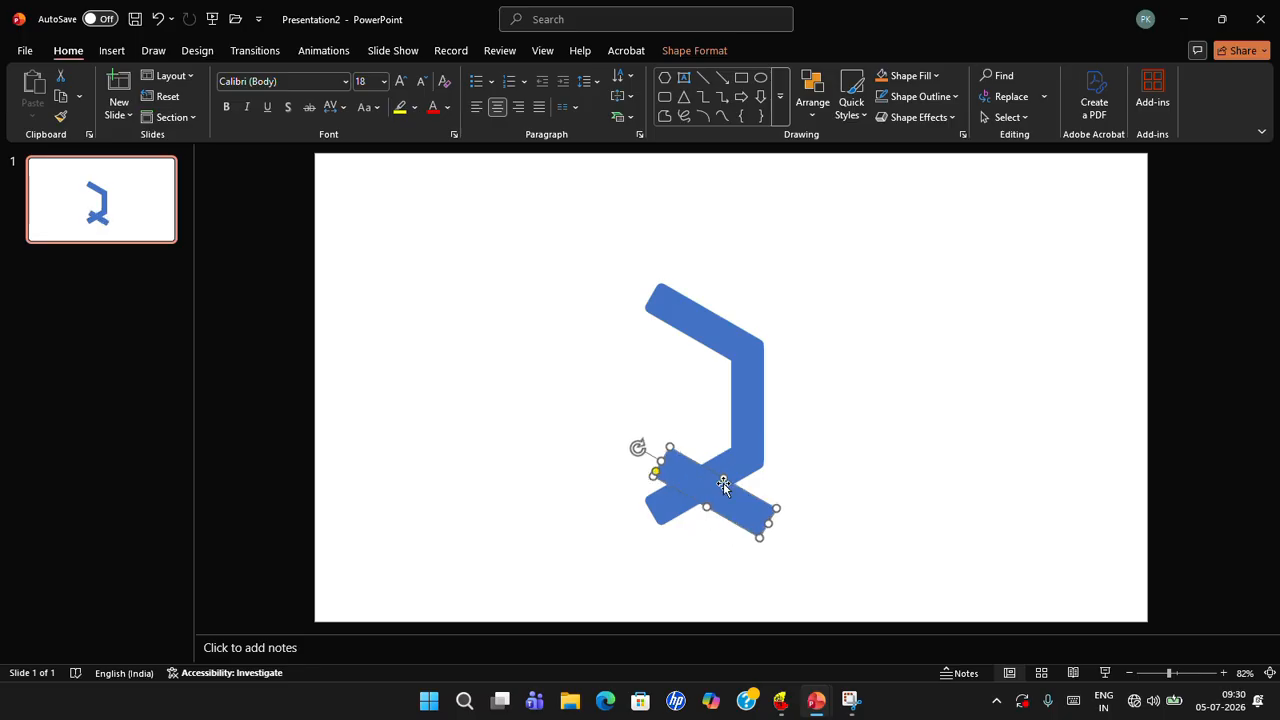
pyautogui.moveTo(716, 486); pyautogui.dragTo(654, 498)
pyautogui.click(660, 437)
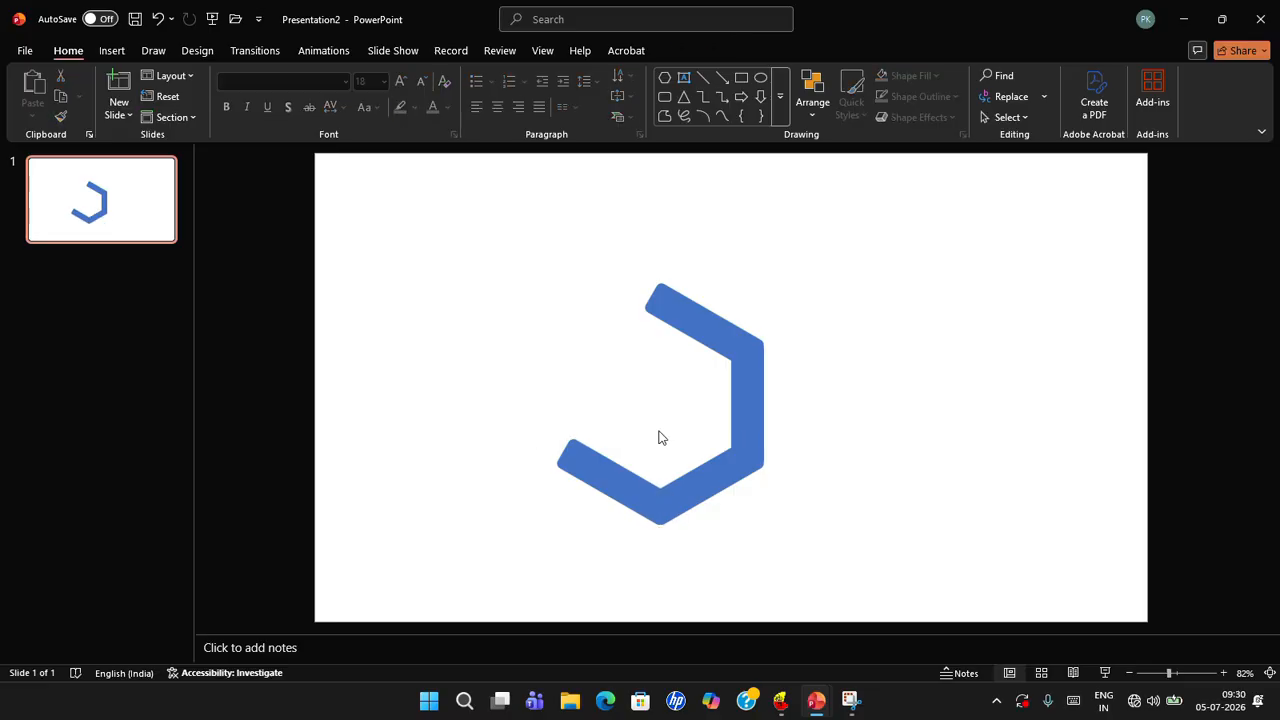
# Duplicate the lower-left bar and place the copy, rotated 60° clockwise to vertical, with its lower end overlapping that bar's upper end
pyautogui.click(593, 470)
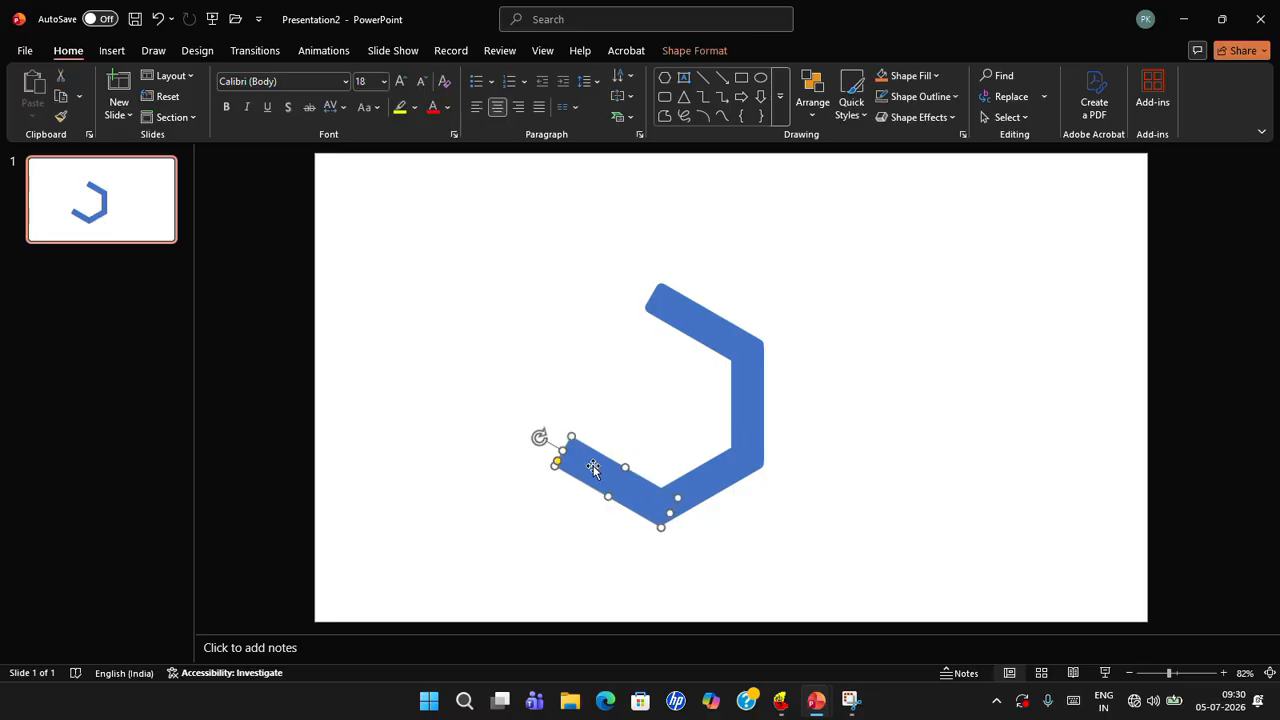
pyautogui.hotkey('ctrl', 'z')
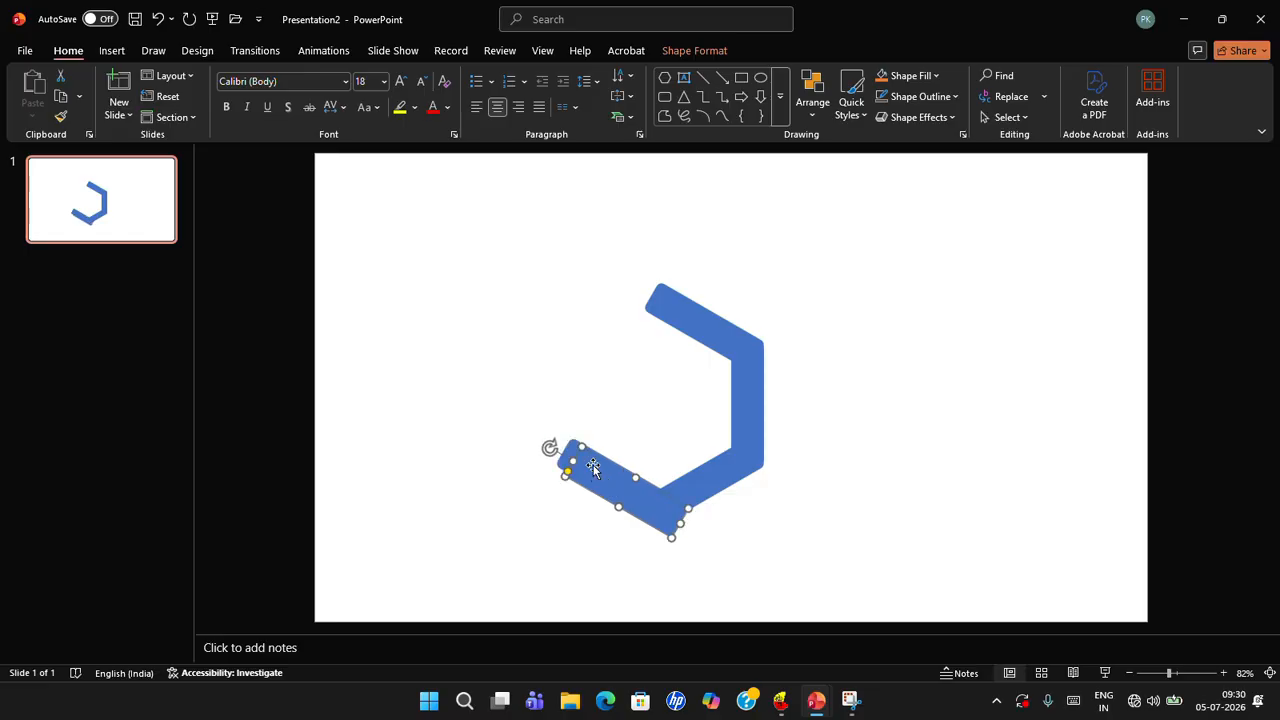
pyautogui.moveTo(593, 470); pyautogui.dragTo(588, 400)
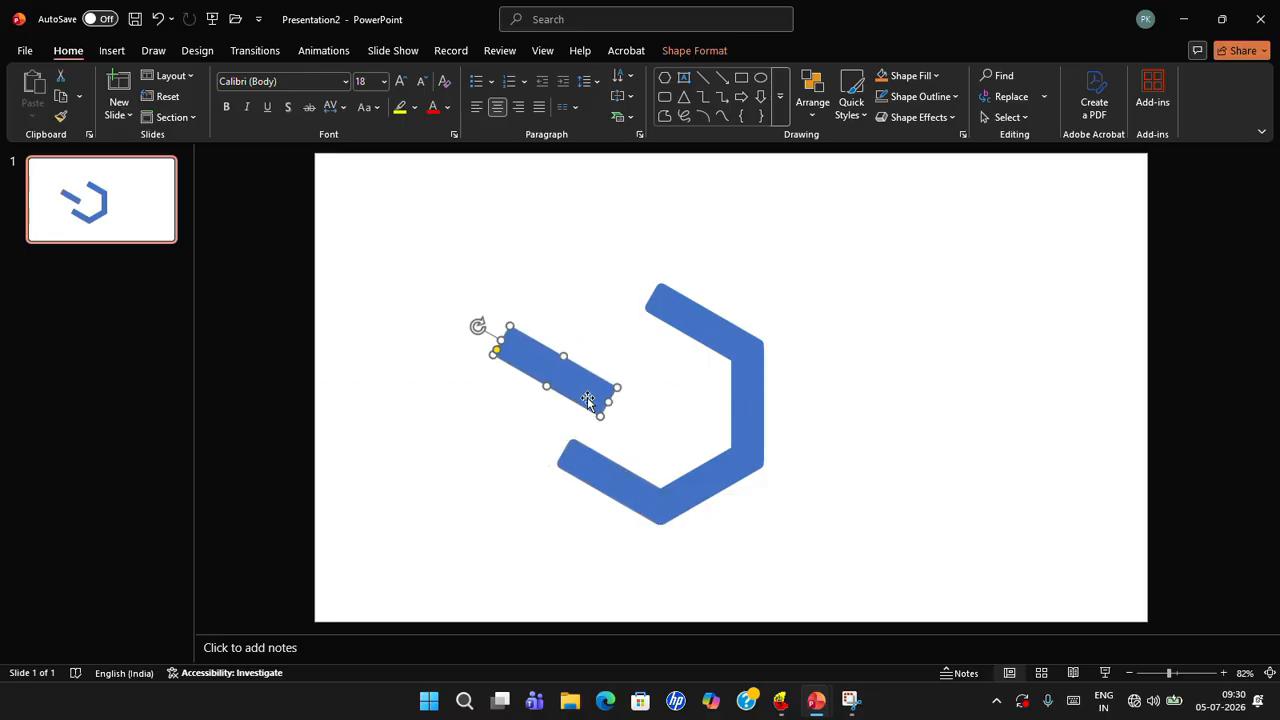
pyautogui.hotkey('alt', 'Right')
pyautogui.hotkey('alt', 'Right')
pyautogui.hotkey('alt', 'Right')
pyautogui.hotkey('alt', 'Right')
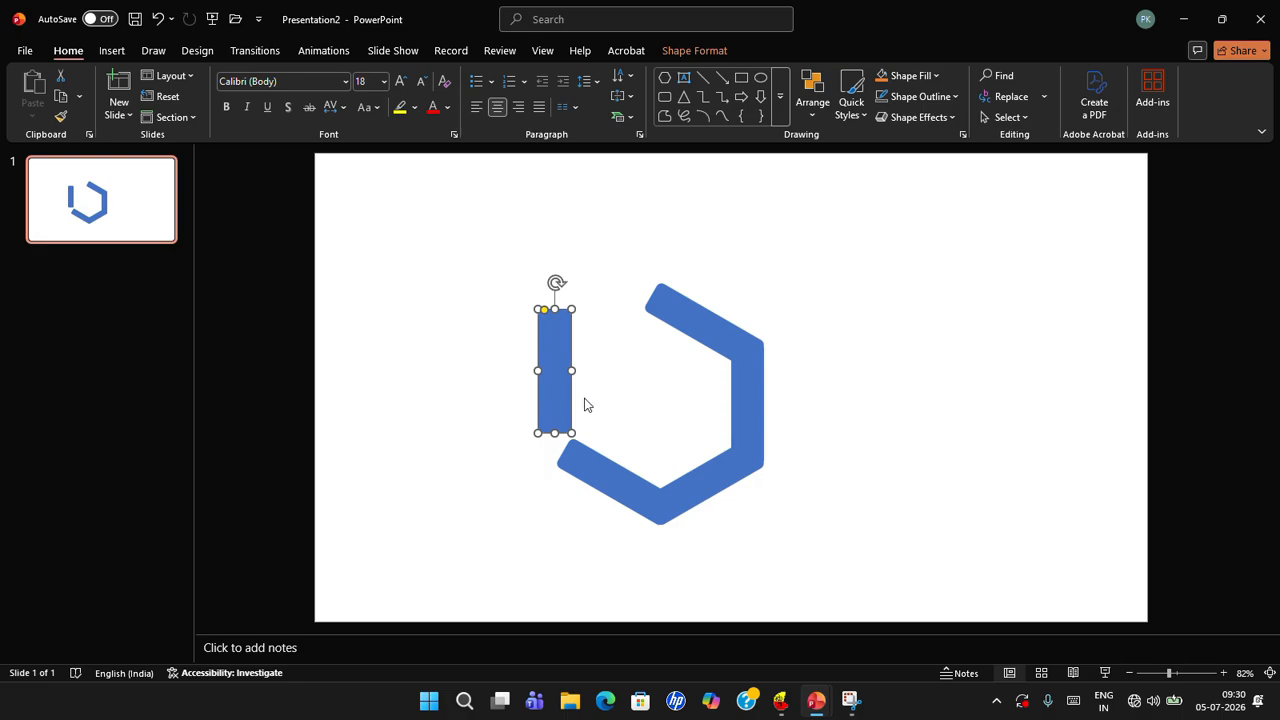
pyautogui.moveTo(562, 386); pyautogui.dragTo(578, 418)
pyautogui.click(571, 323)
# Duplicate the left vertical bar and place the copy, rotated 60° clockwise, across the upper-left gap to close the hexagon
pyautogui.click(580, 372)
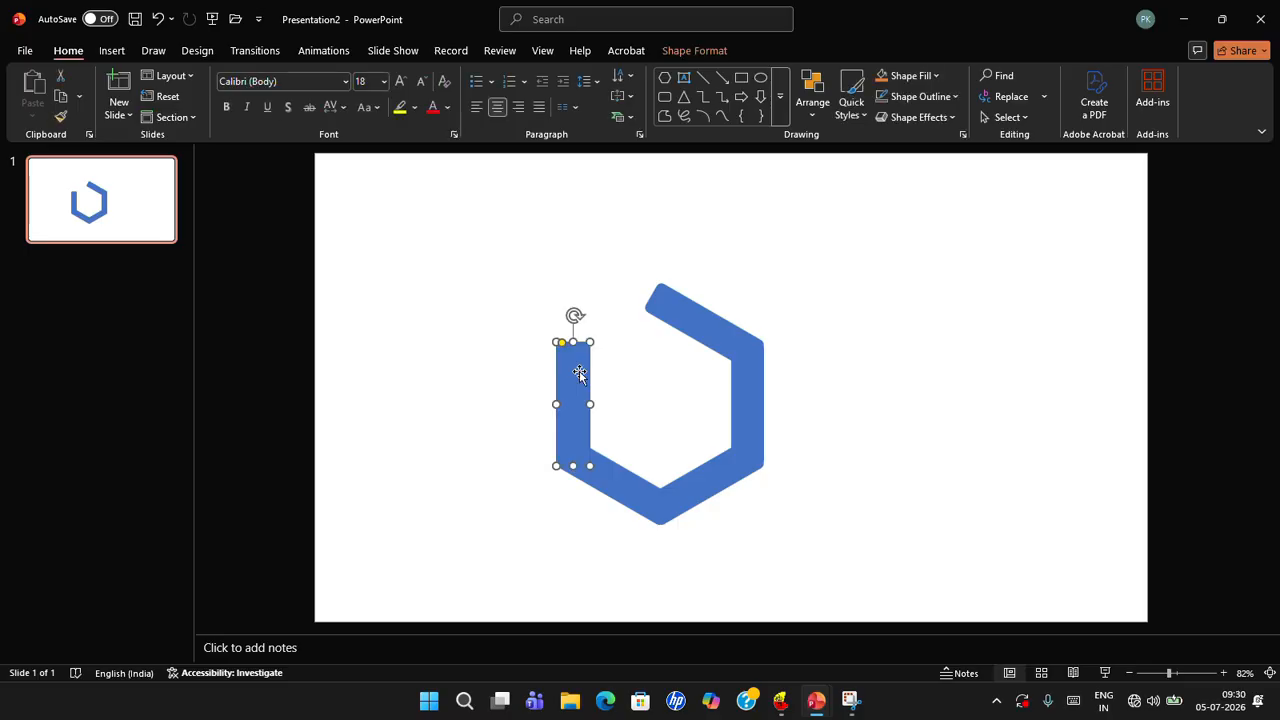
pyautogui.hotkey('ctrl', 'z')
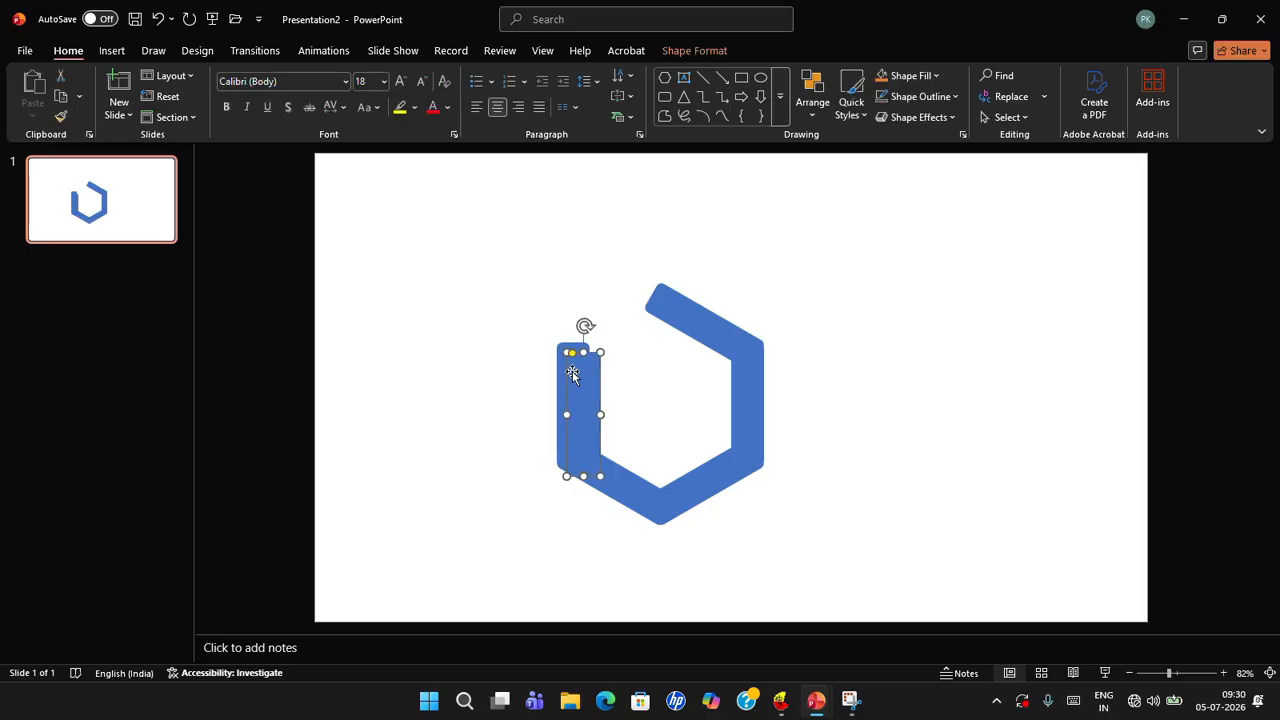
pyautogui.moveTo(572, 374); pyautogui.dragTo(573, 302)
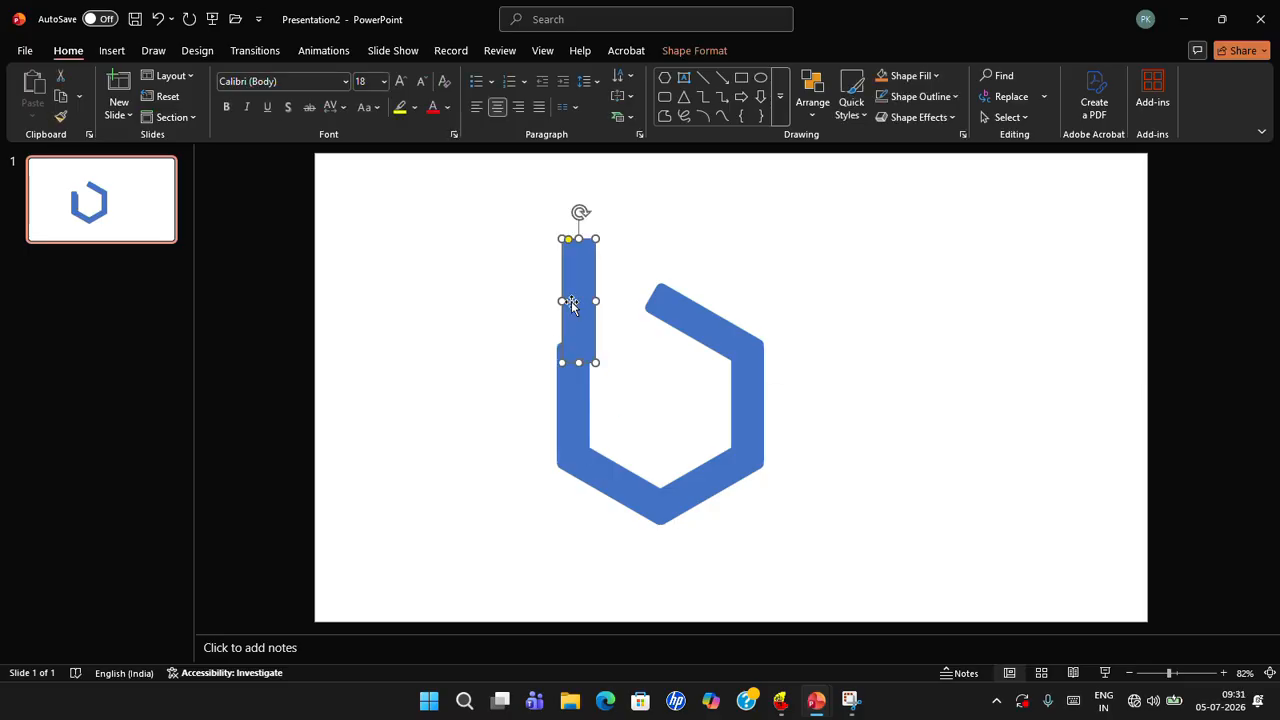
pyautogui.hotkey('alt', 'Right')
pyautogui.hotkey('alt', 'Right')
pyautogui.hotkey('alt', 'Right')
pyautogui.hotkey('alt', 'Right')
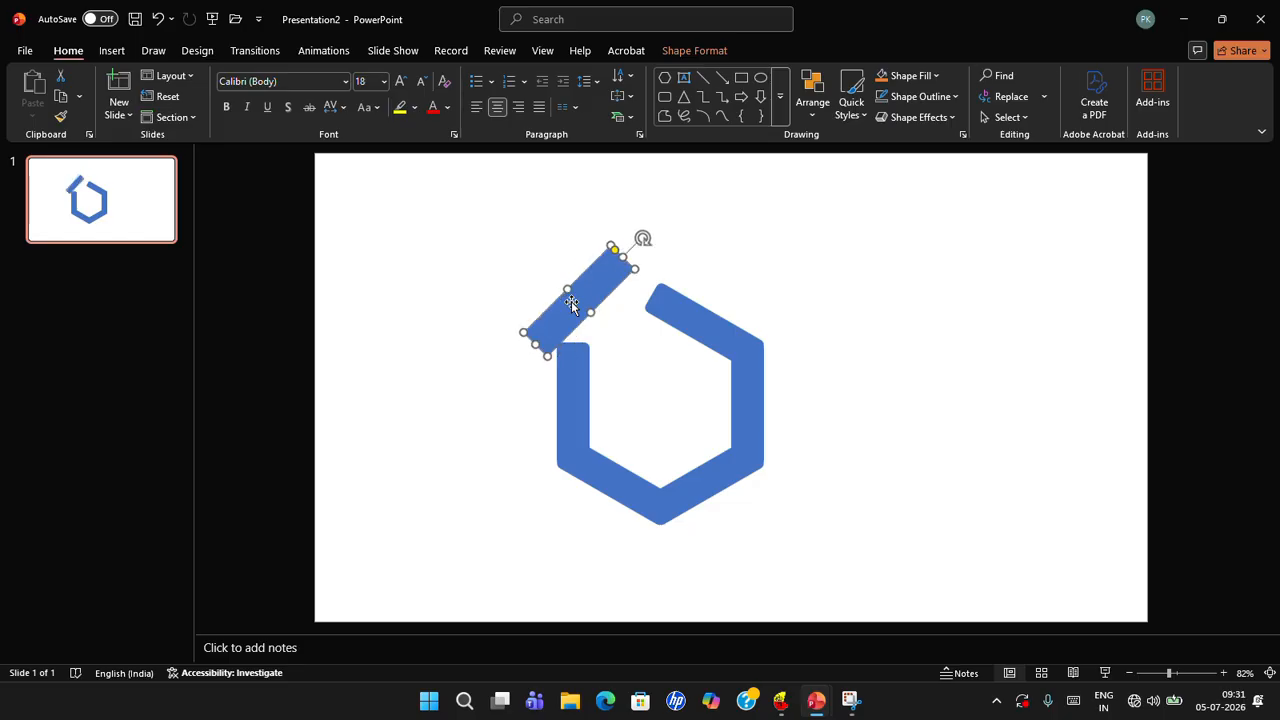
pyautogui.moveTo(600, 305); pyautogui.dragTo(643, 315)
pyautogui.click(894, 349)
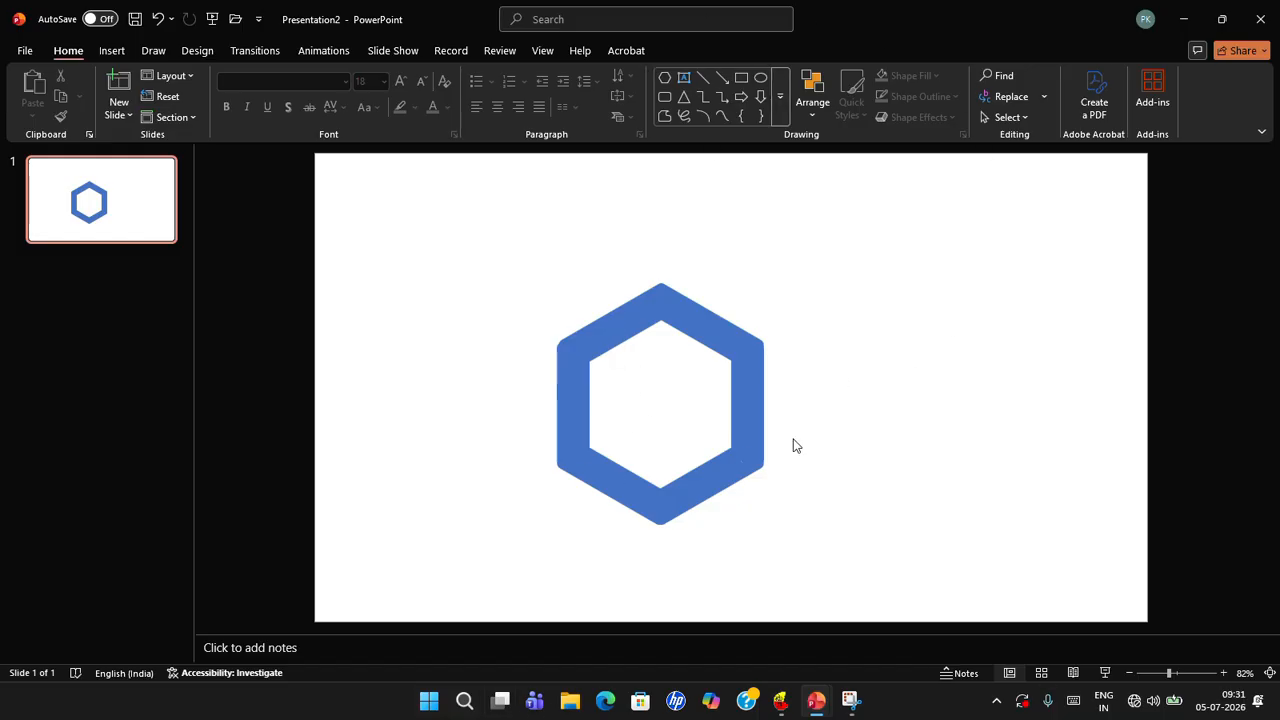
# Draw an oval about 7.5 cm high and 7.2 cm wide over the hexagon's opening, covering the opening completely
pyautogui.click(761, 79)
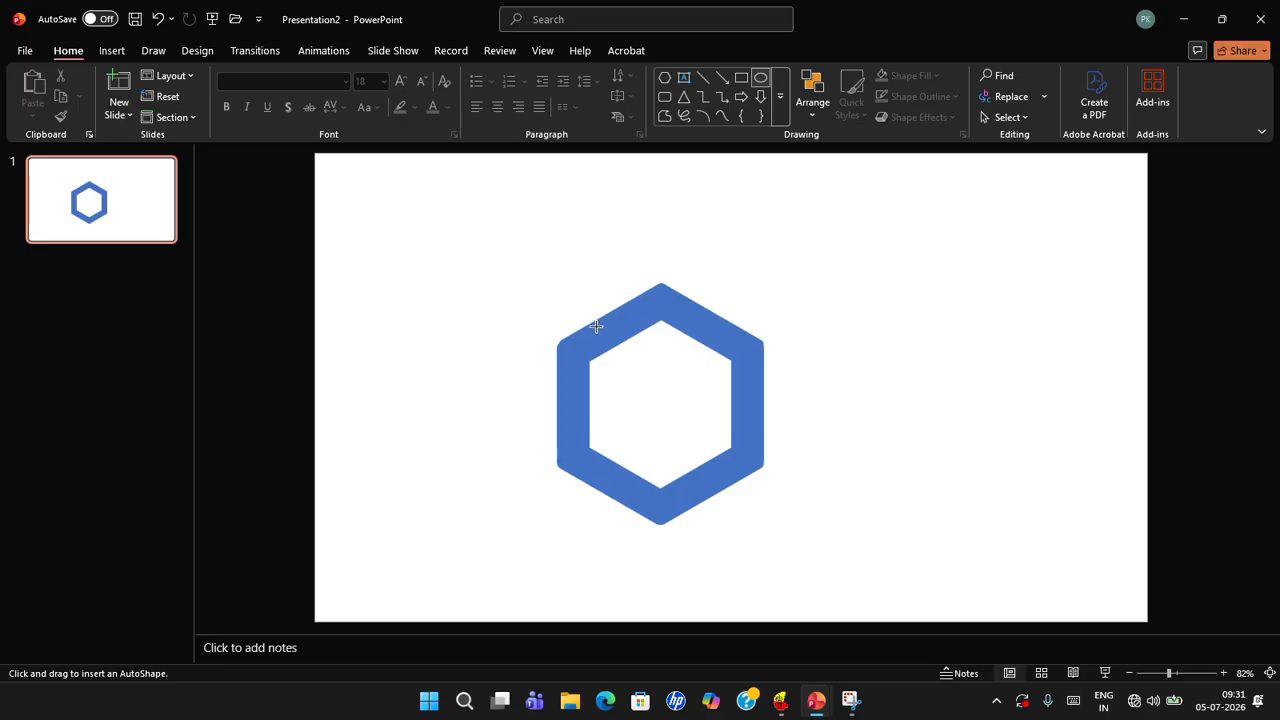
pyautogui.moveTo(596, 326); pyautogui.dragTo(744, 476)
pyautogui.moveTo(597, 401); pyautogui.dragTo(567, 403)
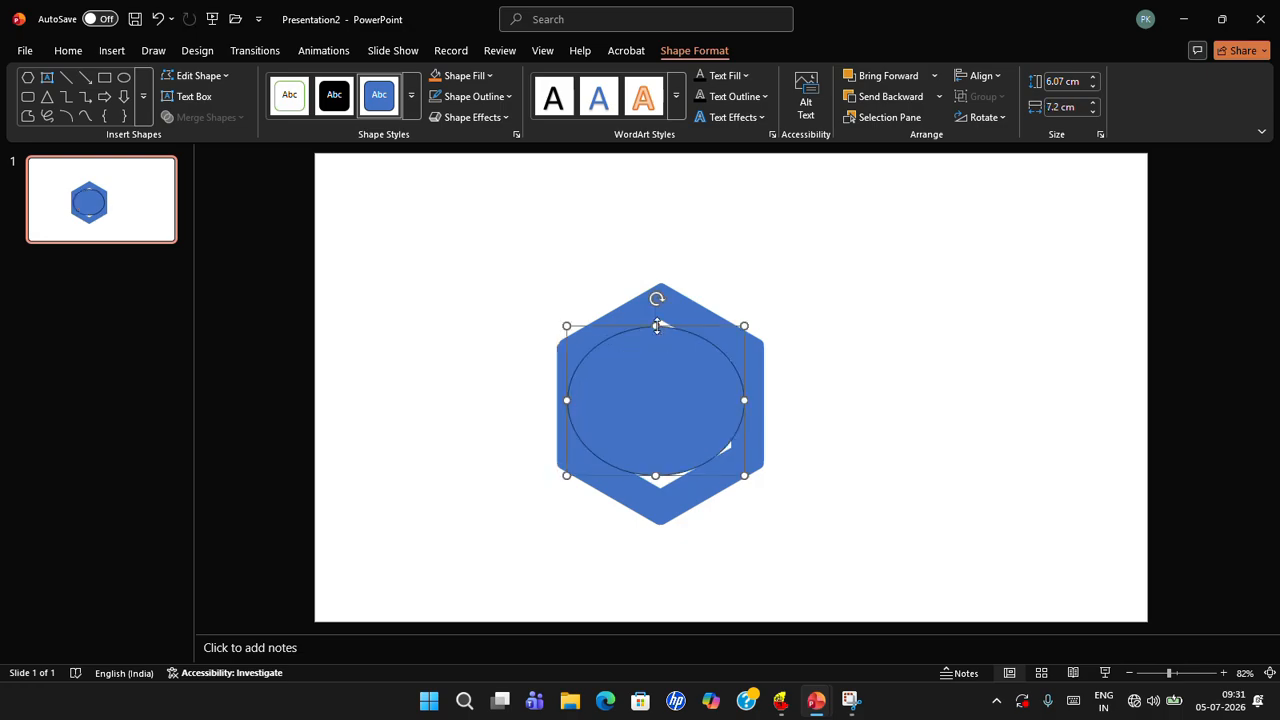
pyautogui.moveTo(659, 333); pyautogui.dragTo(659, 320)
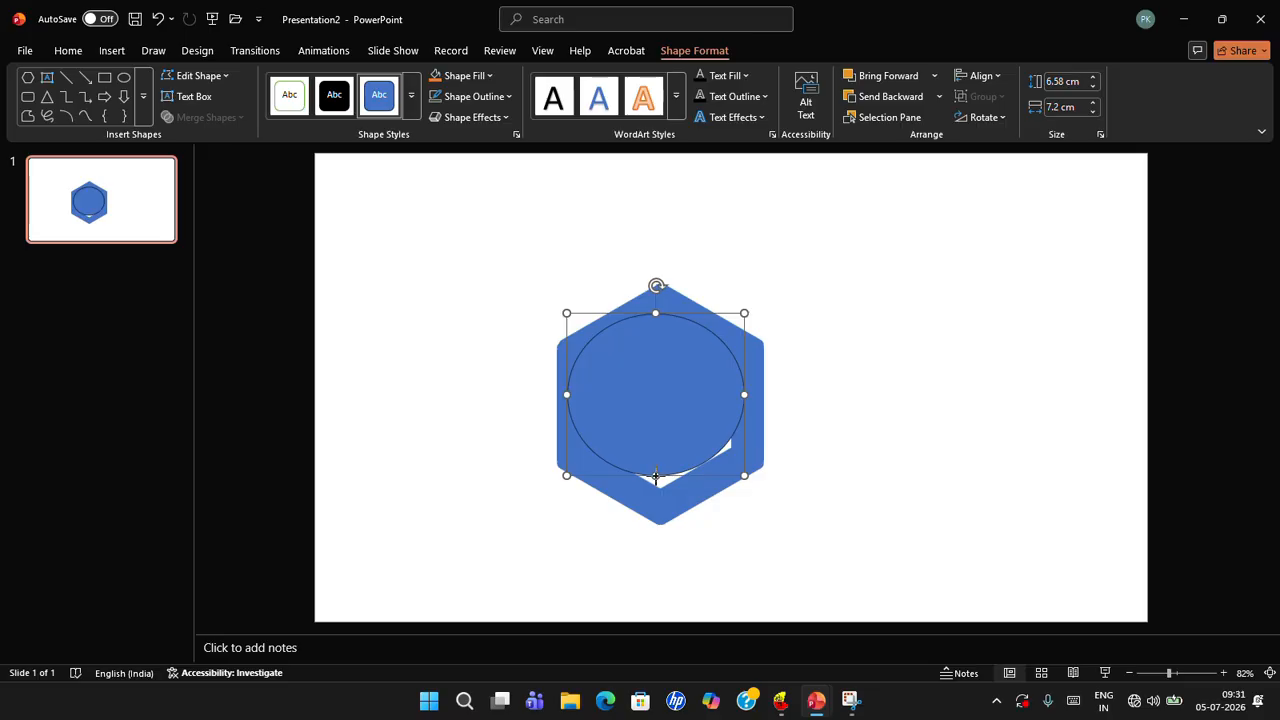
pyautogui.moveTo(655, 477); pyautogui.dragTo(660, 498)
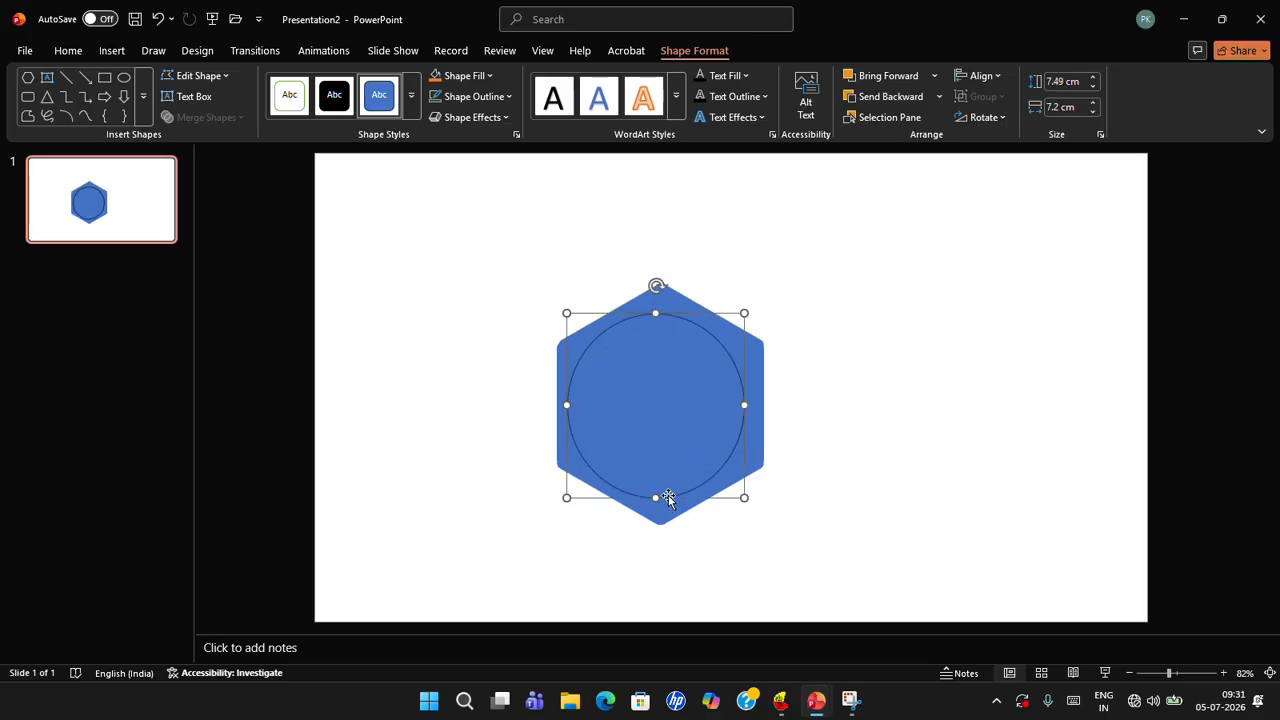
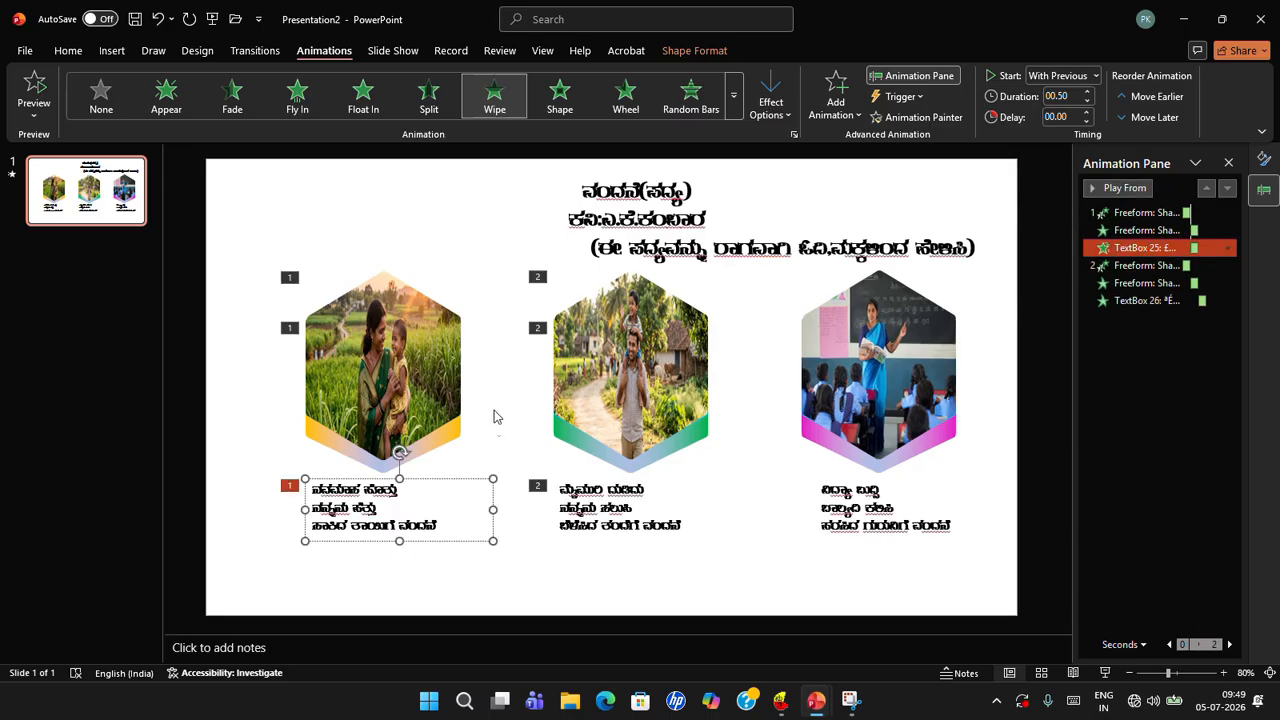
# Check the effect options of the middle caption's Stretch animation and preview the slide's animations from the first caption's Wipe effect
pyautogui.click(630, 526)
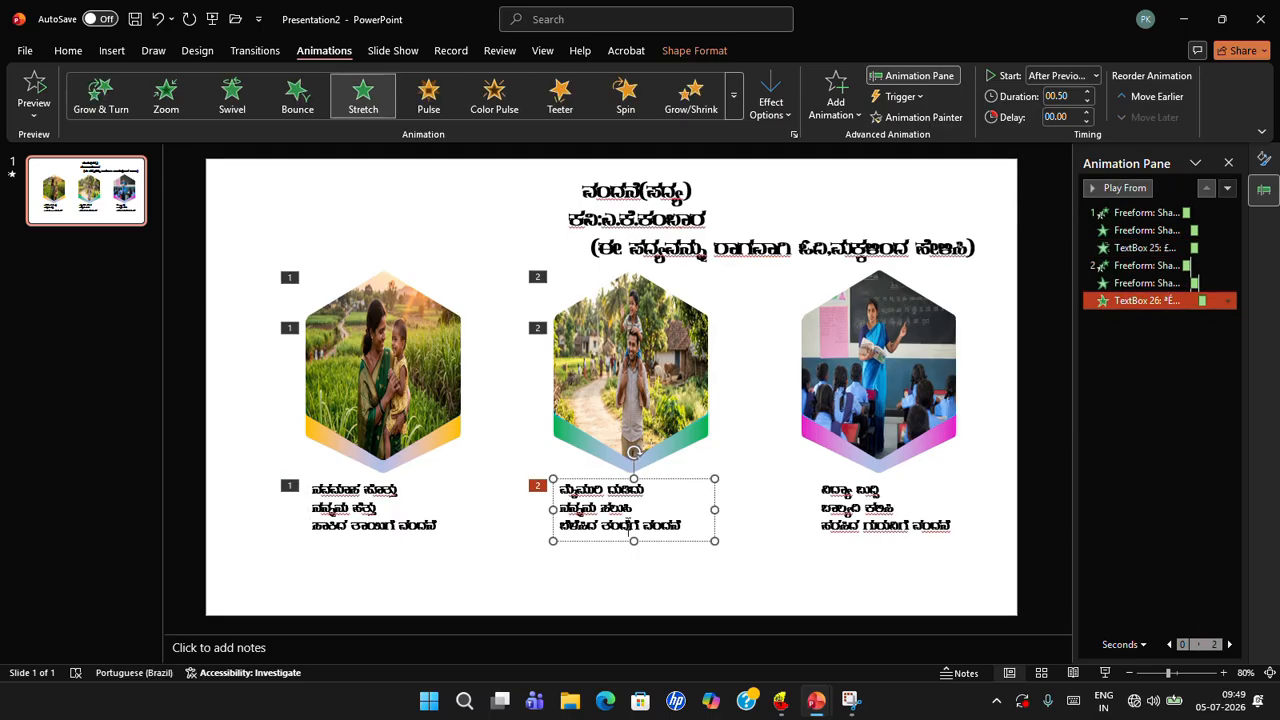
pyautogui.click(770, 100)
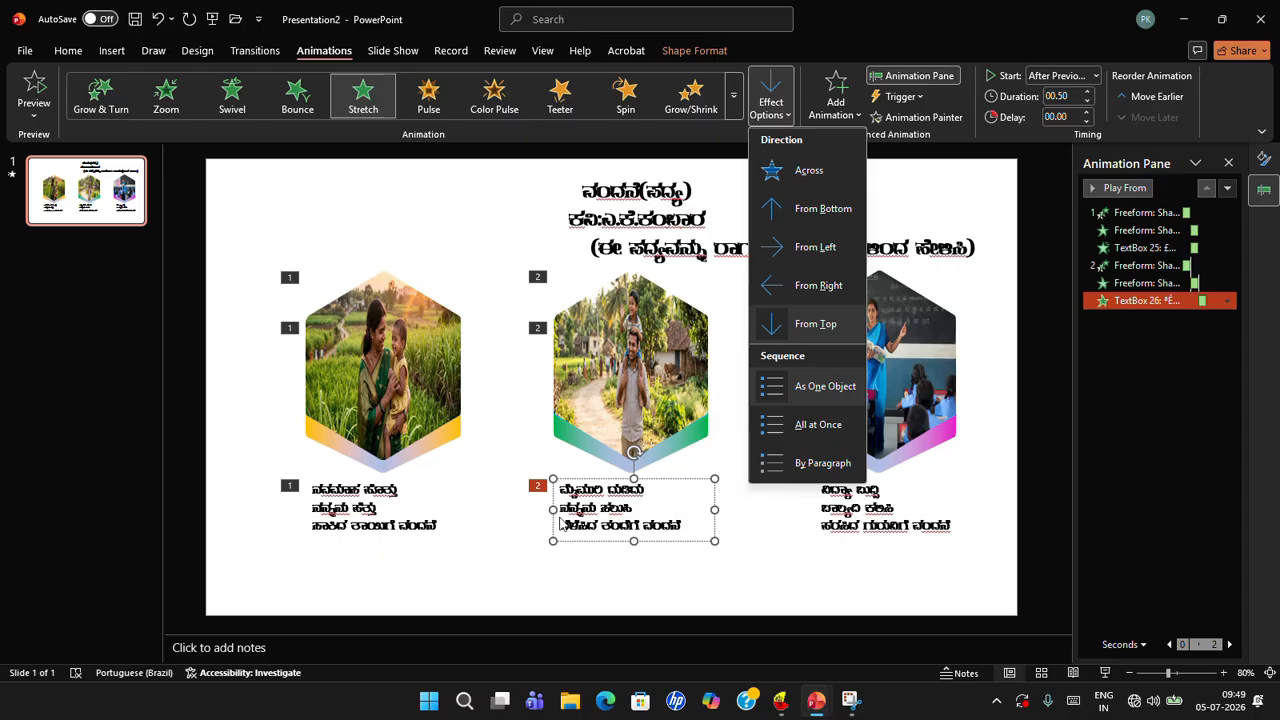
pyautogui.click(1120, 190)
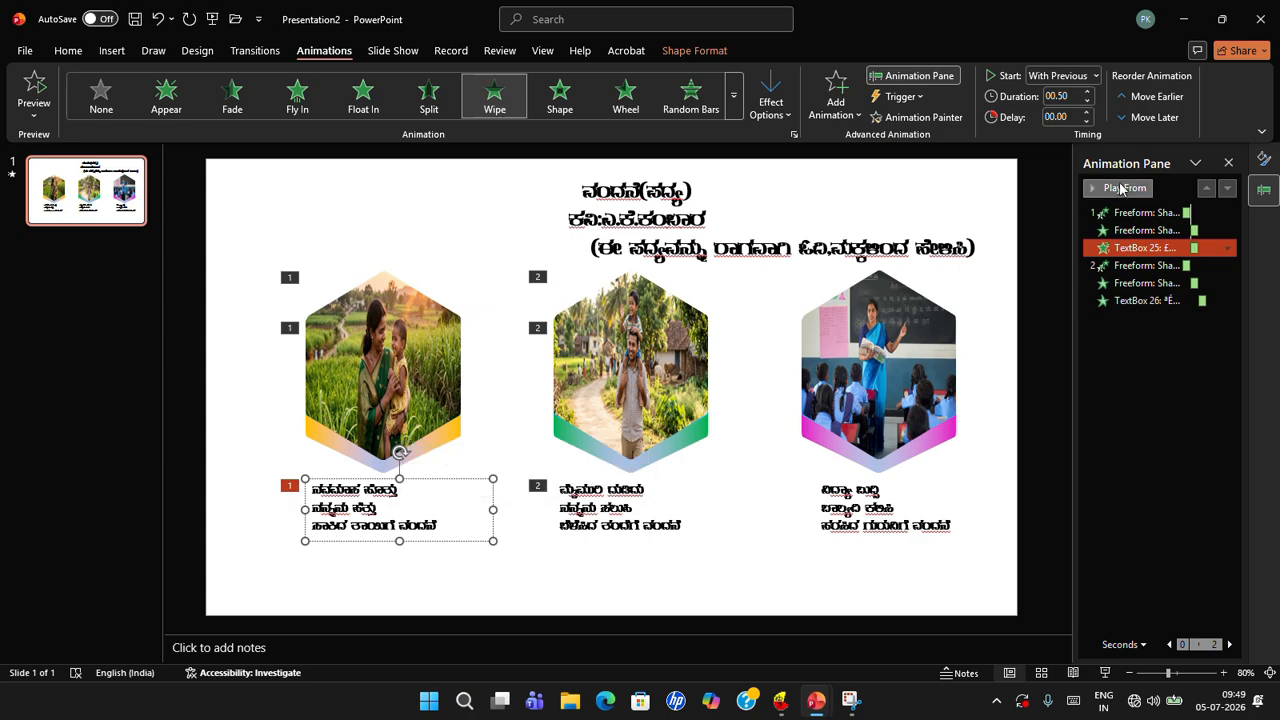
pyautogui.click(1120, 188)
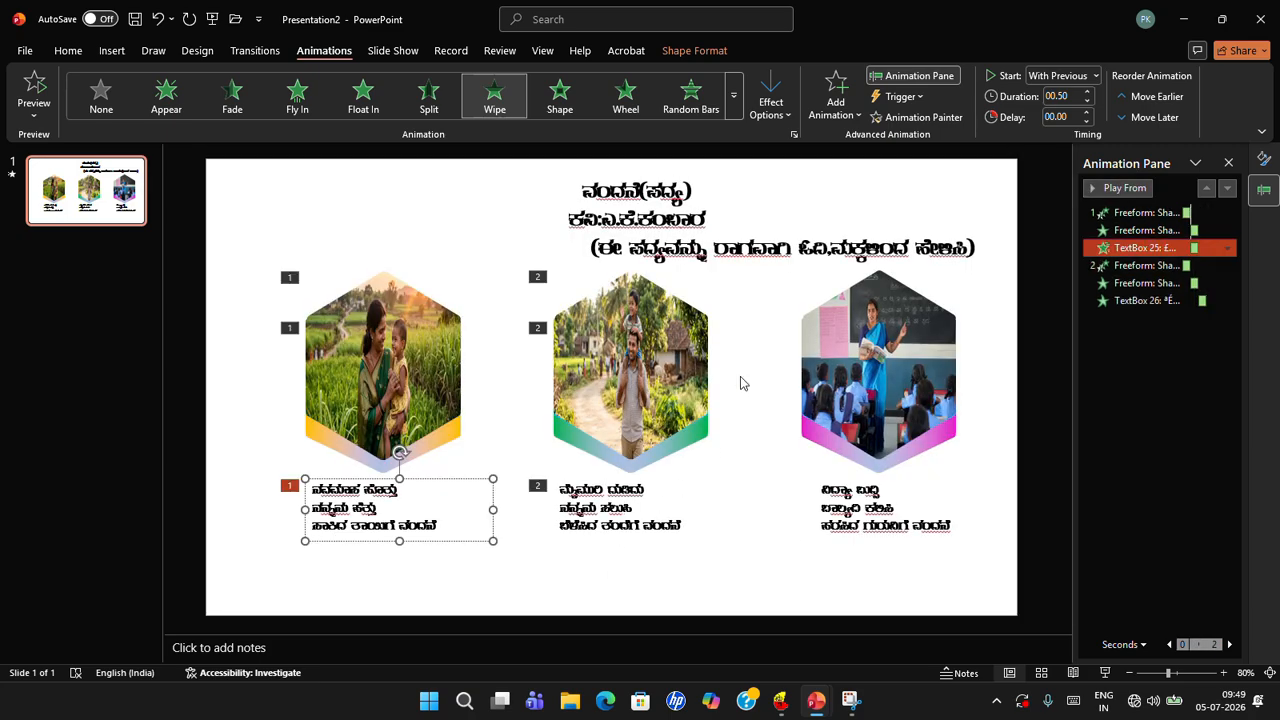
pyautogui.click(1127, 320)
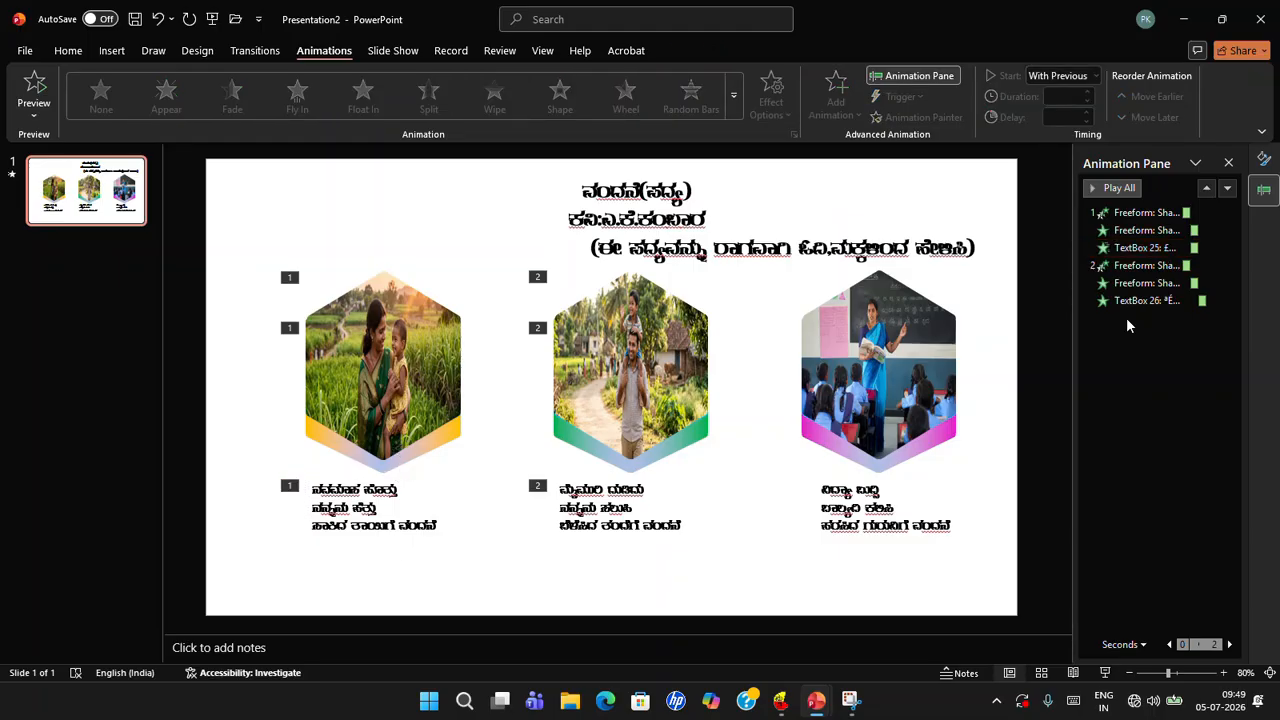
# Set the middle caption's Stretch animation to start With Previous
pyautogui.click(857, 395)
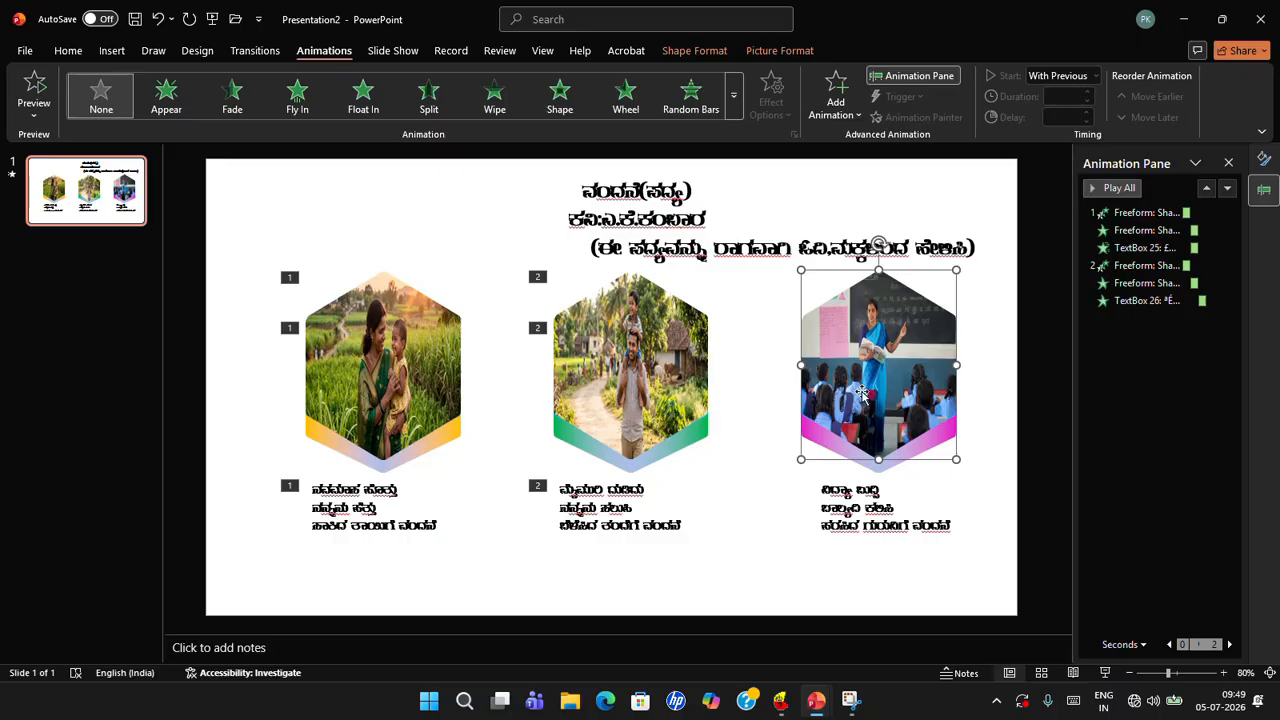
pyautogui.click(1190, 298)
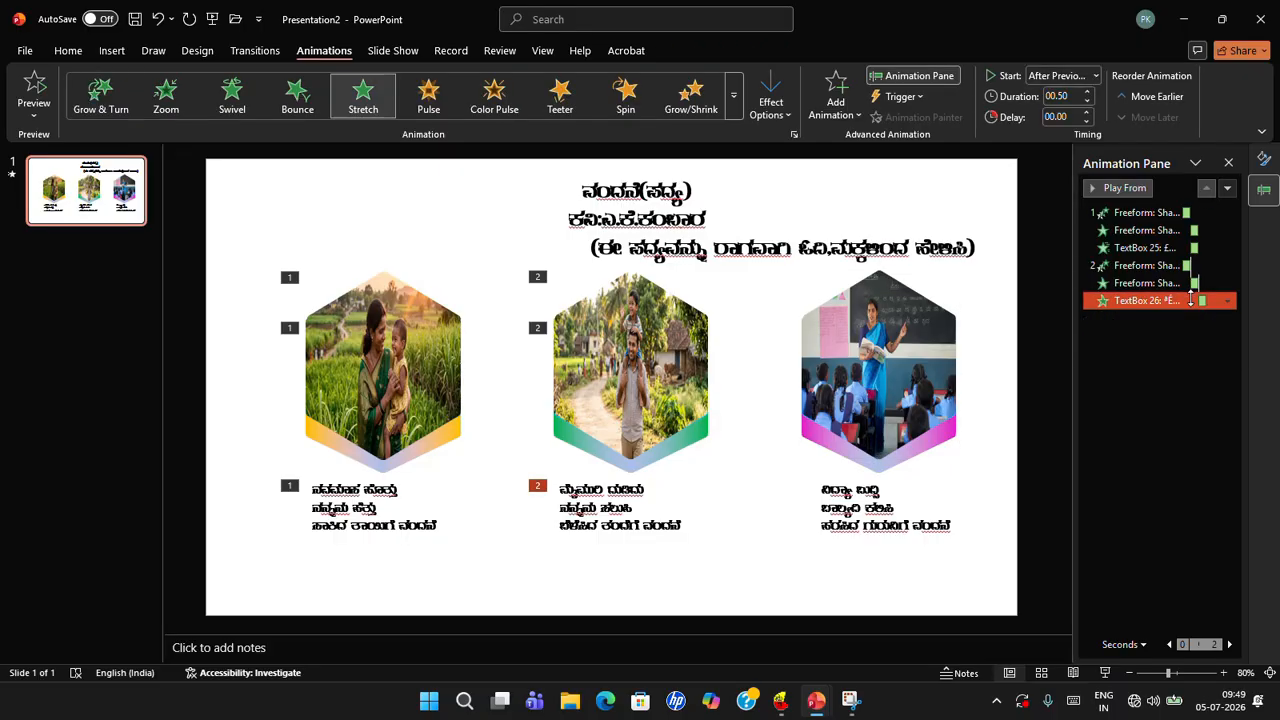
pyautogui.click(1050, 78)
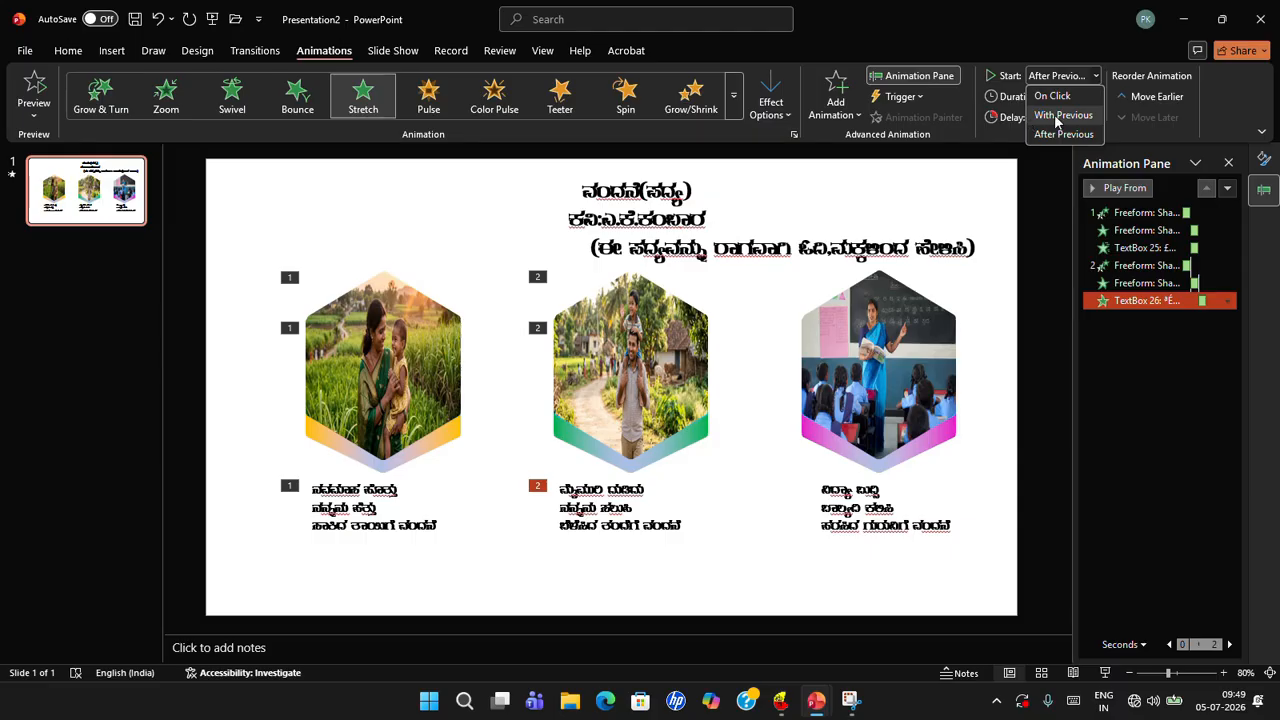
pyautogui.click(1058, 117)
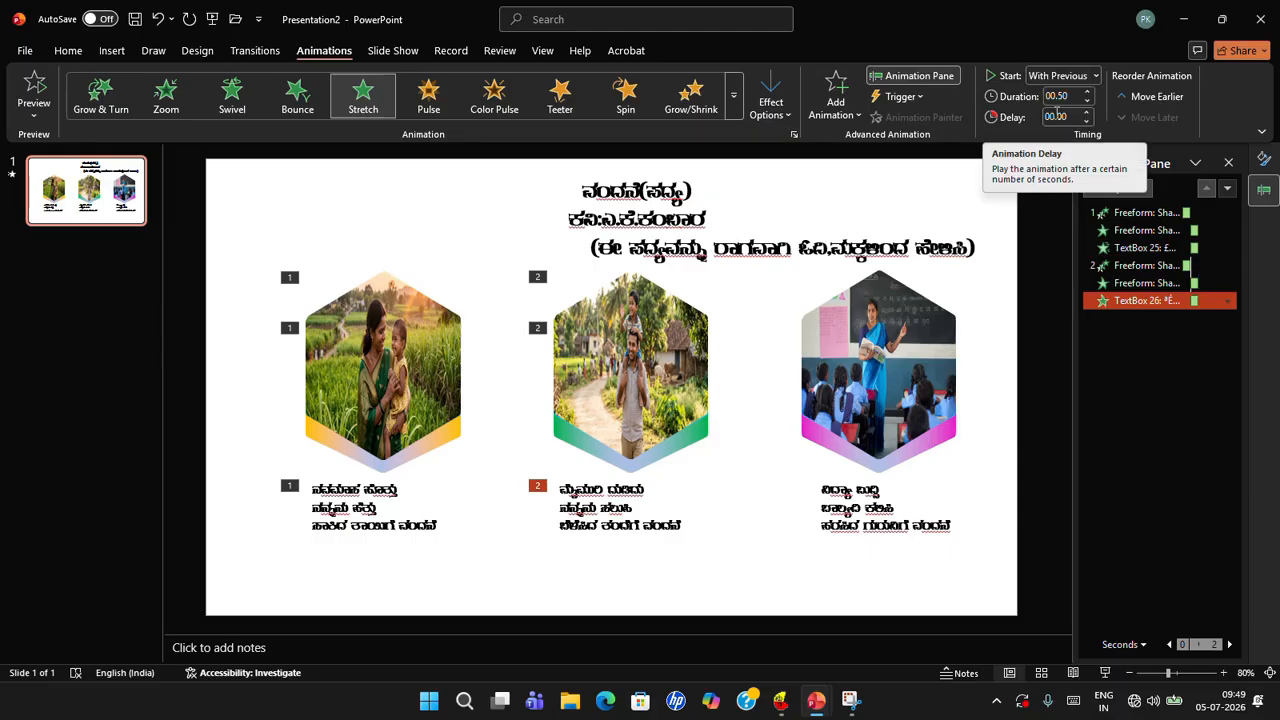
pyautogui.click(1132, 318)
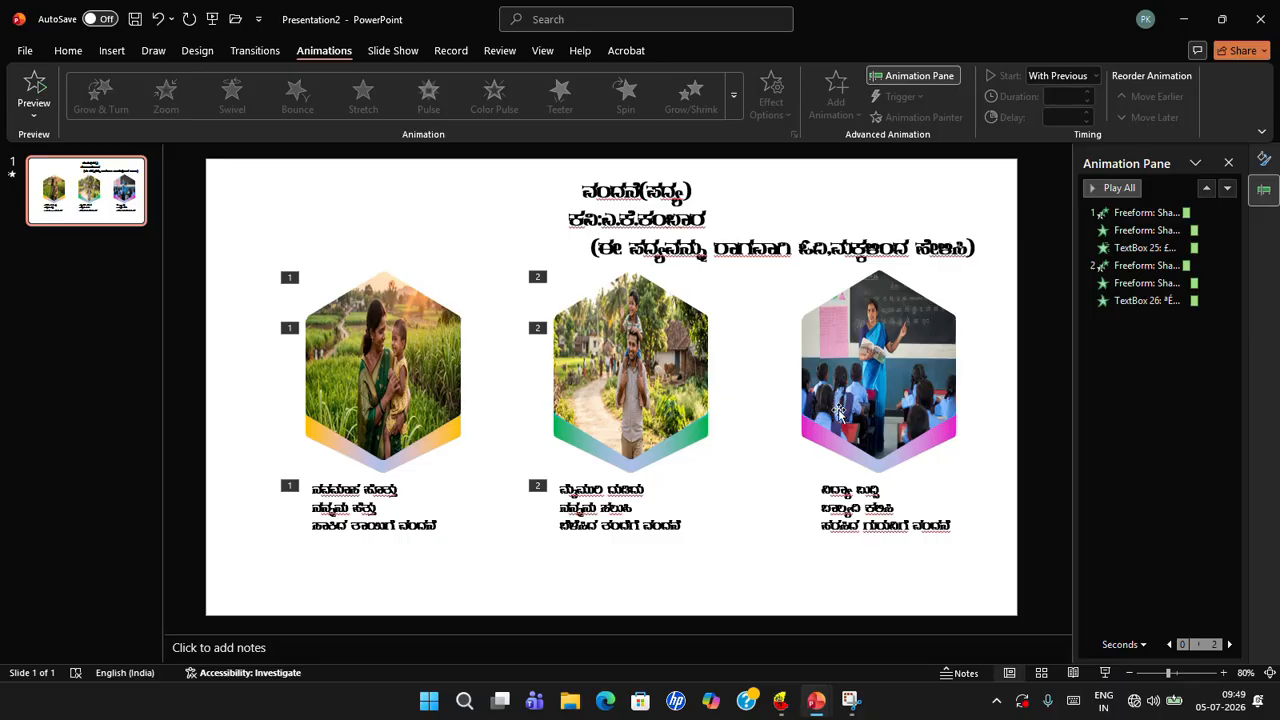
# Add a Basic Zoom entrance effect to the classroom picture in the third hexagon
pyautogui.click(883, 383)
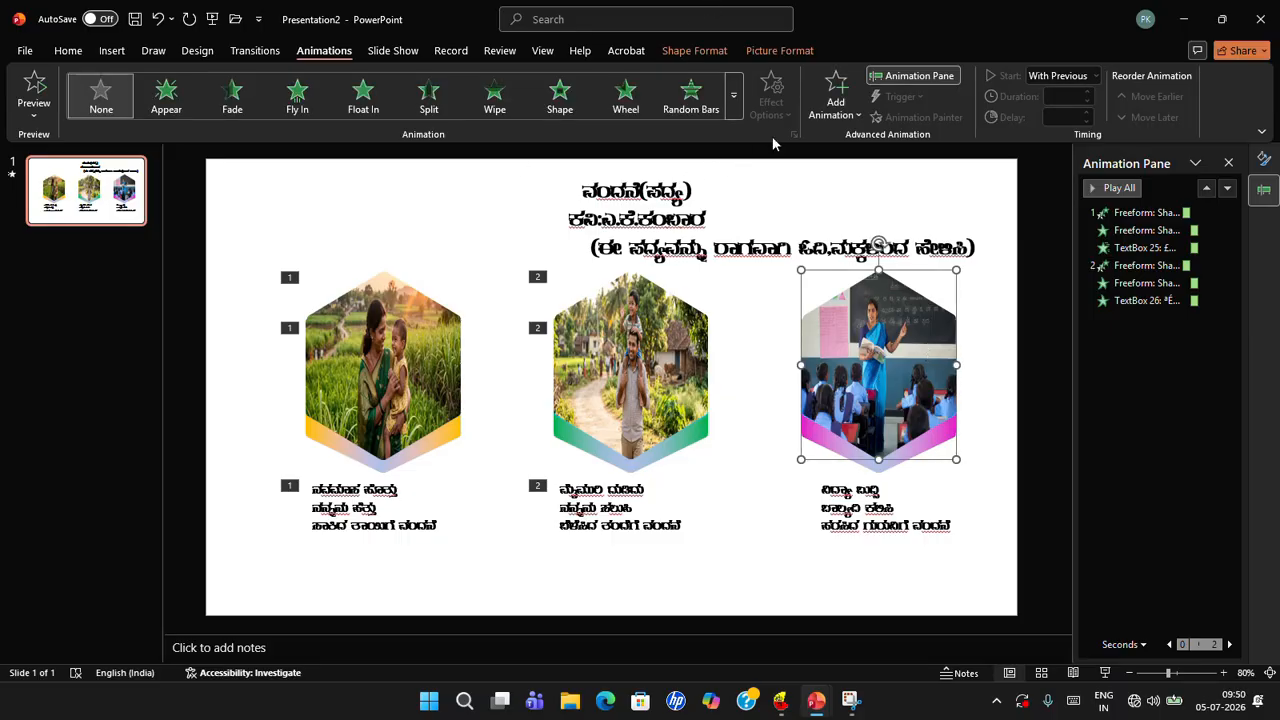
pyautogui.click(838, 118)
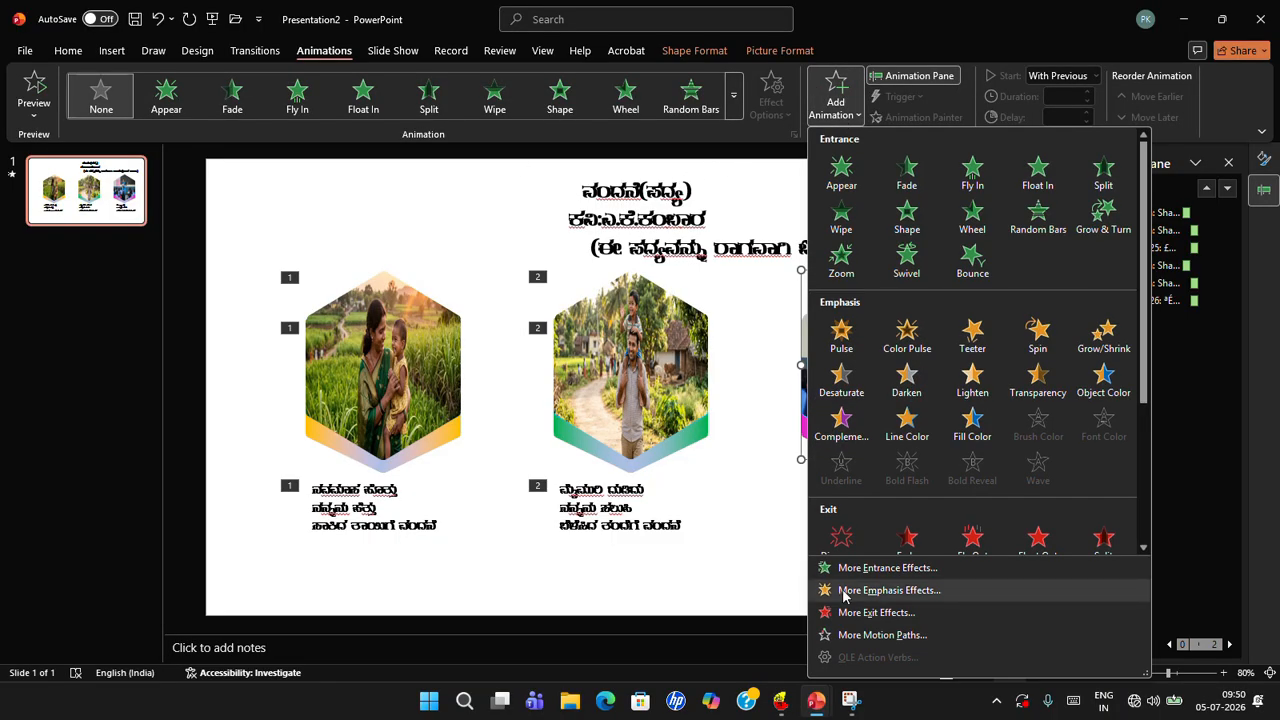
pyautogui.click(870, 567)
pyautogui.scroll(-3, 598, 468)
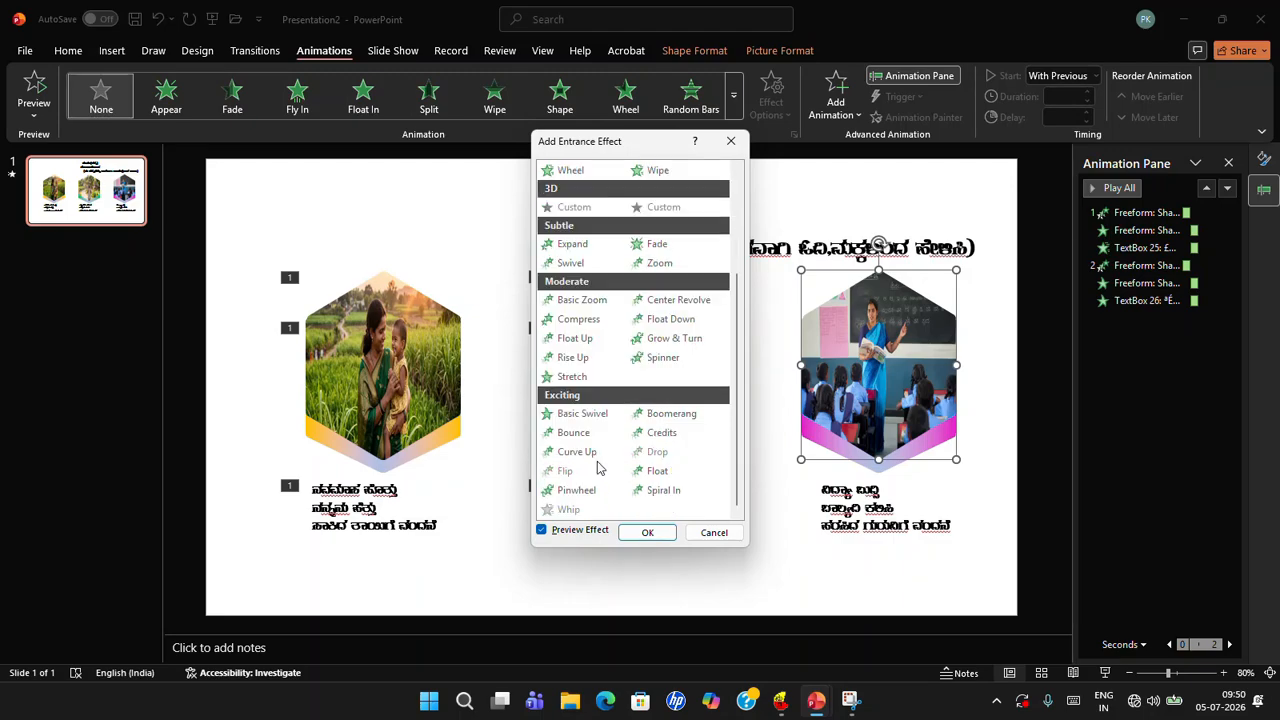
pyautogui.click(581, 300)
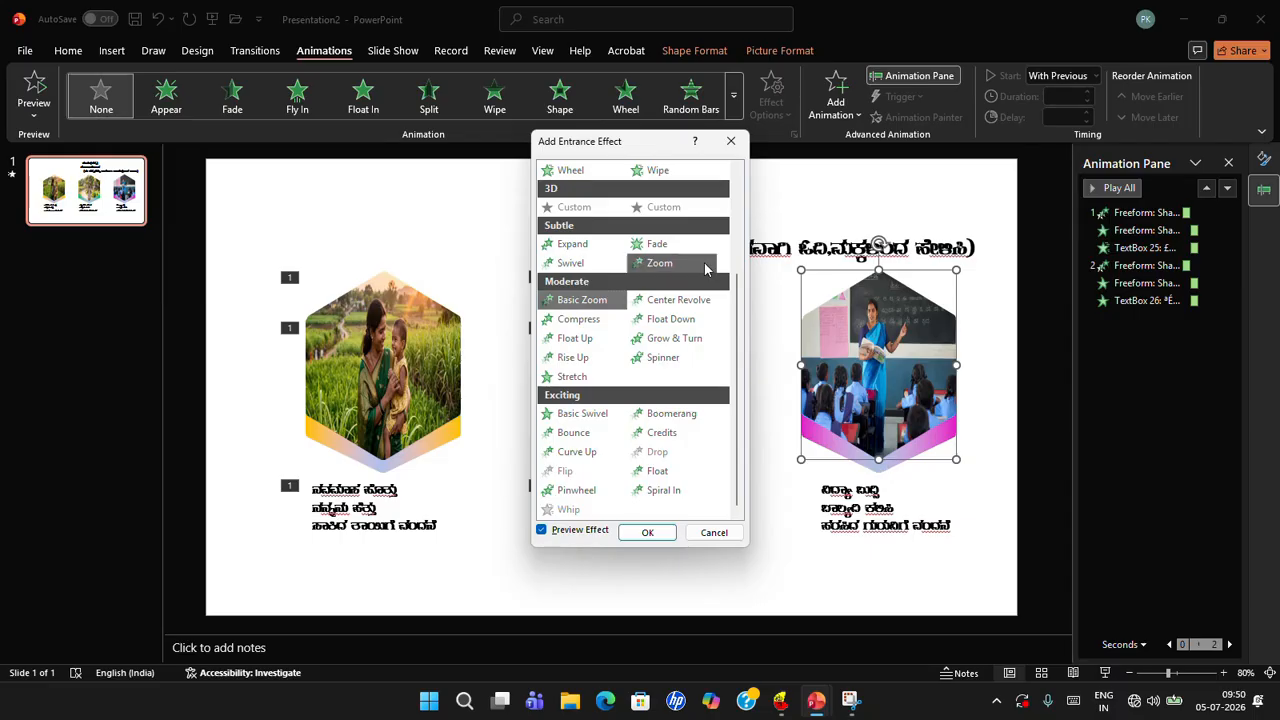
pyautogui.click(647, 532)
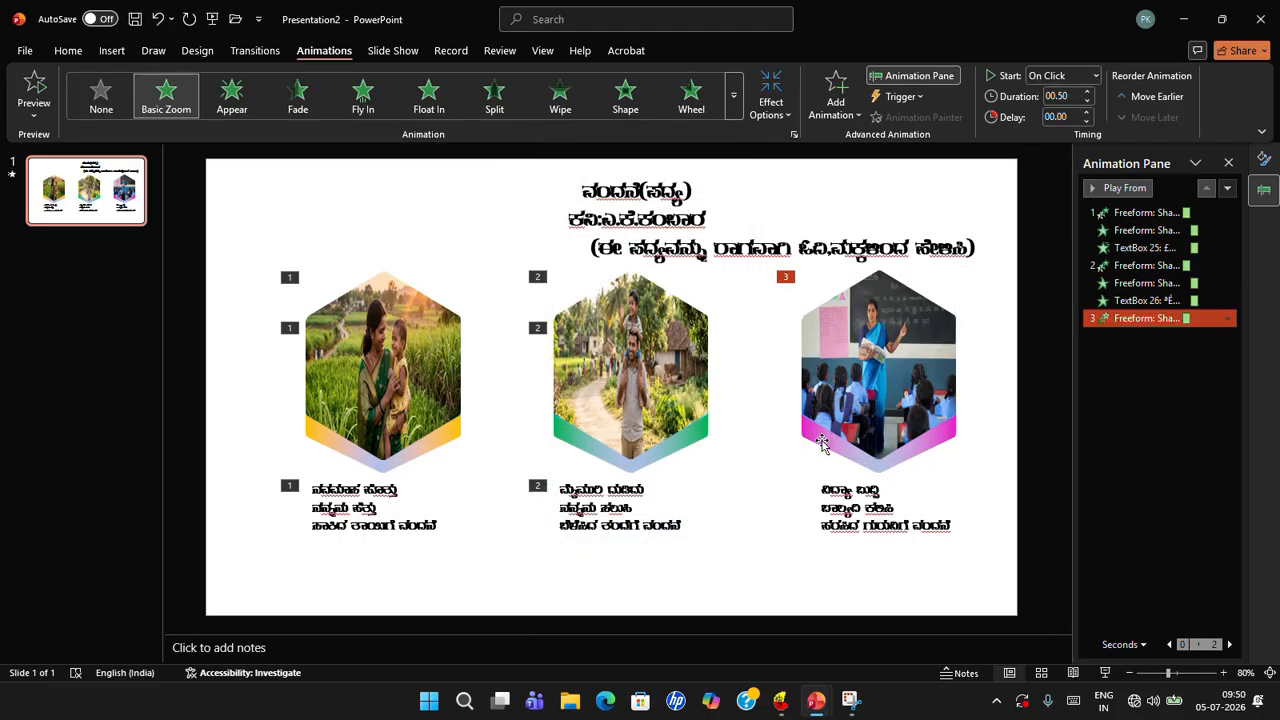
# Add a Stretch entrance effect with the From Top direction to the pink band beneath the third hexagon's picture
pyautogui.click(886, 458)
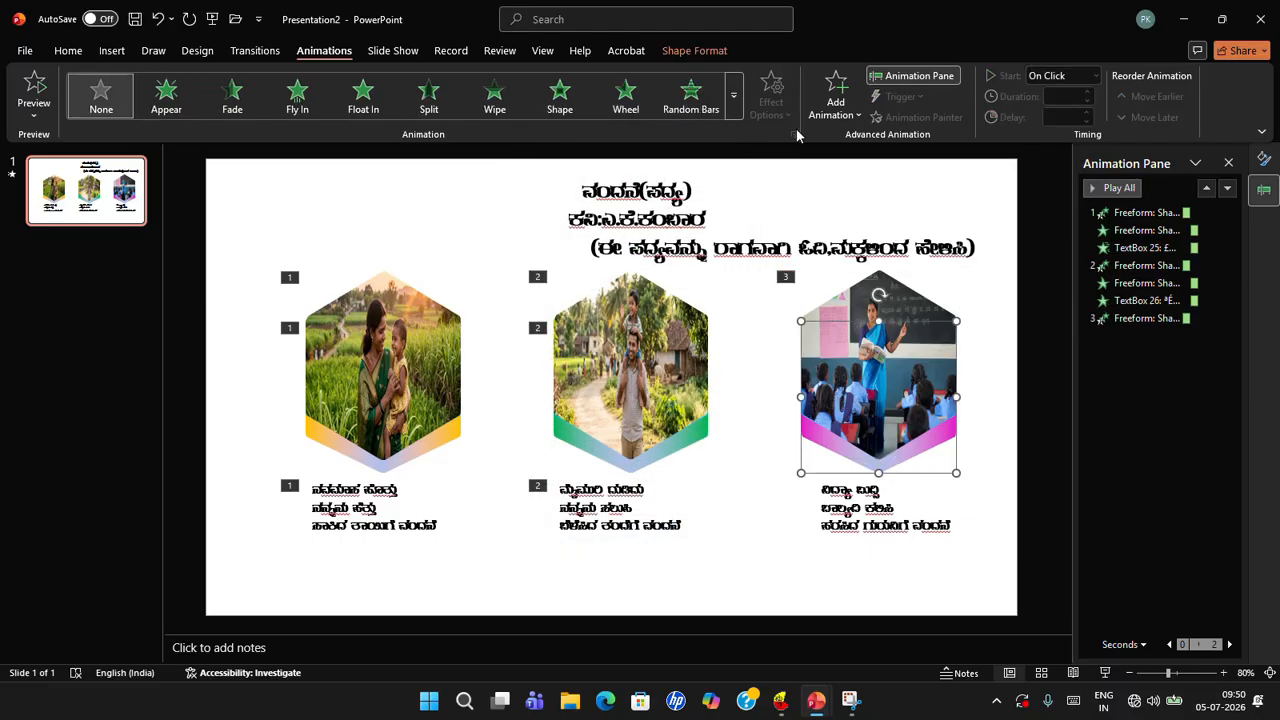
pyautogui.click(838, 113)
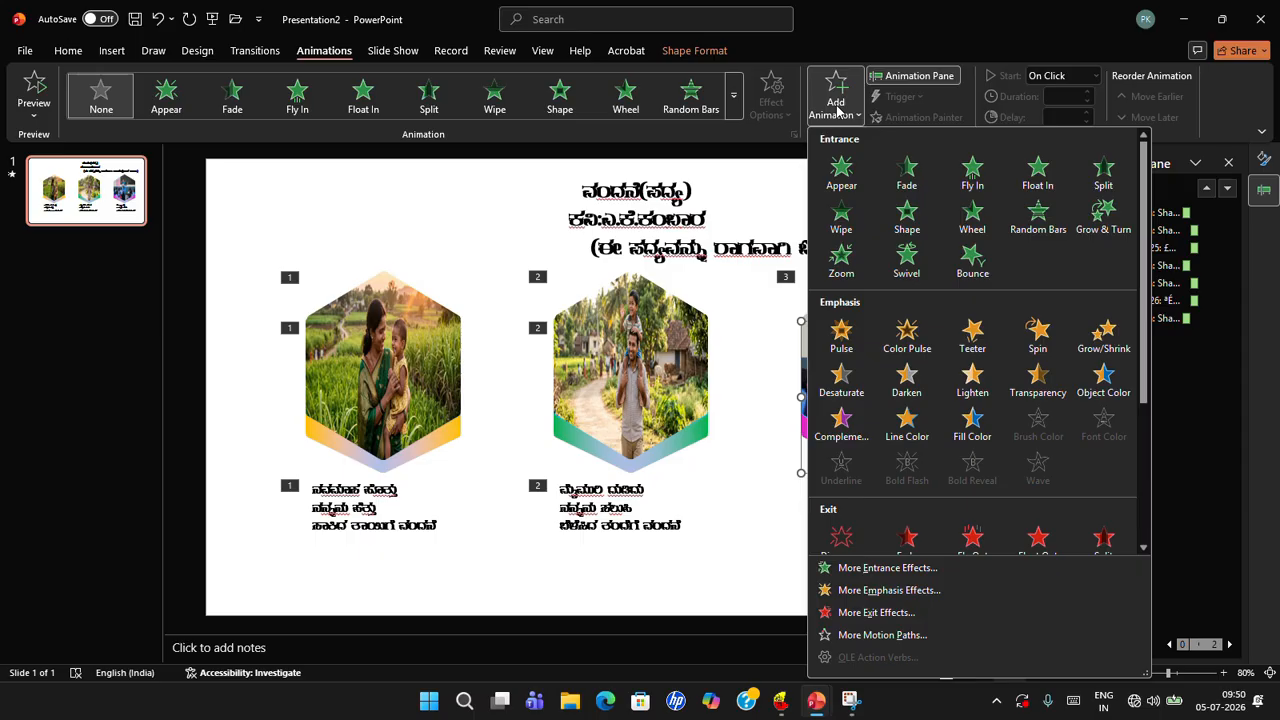
pyautogui.click(850, 567)
pyautogui.scroll(-3, 592, 380)
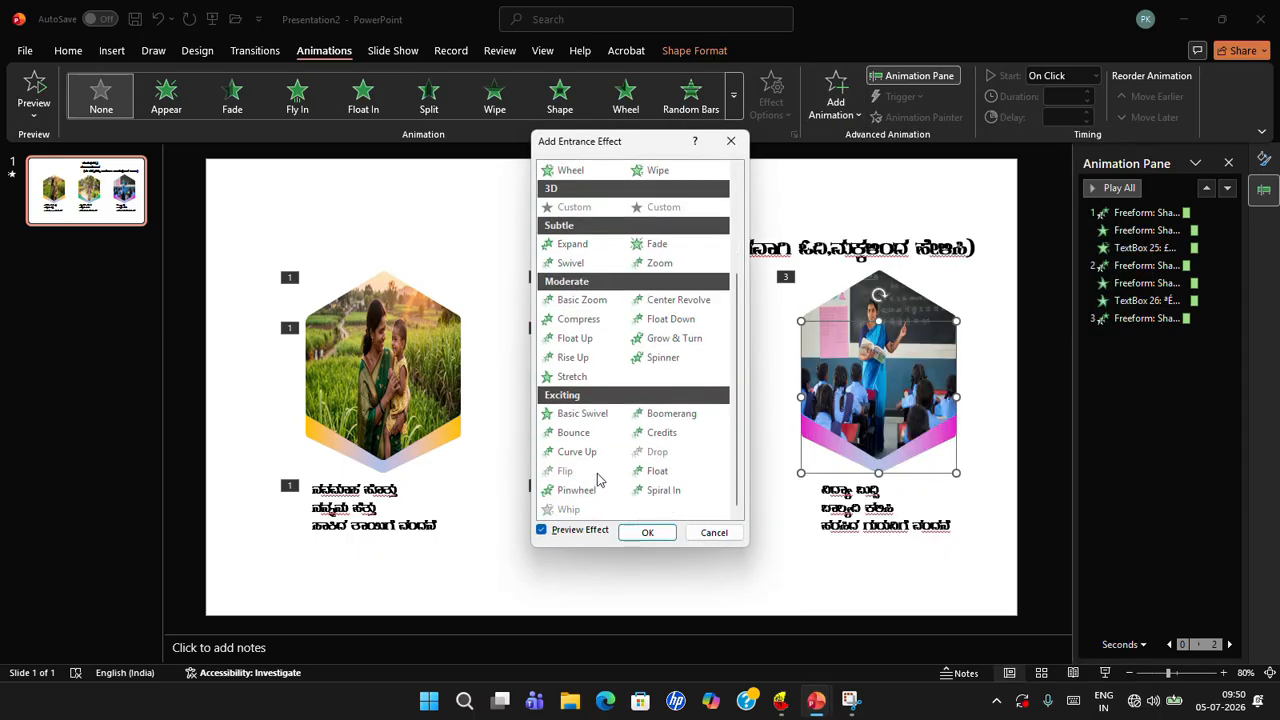
pyautogui.click(572, 376)
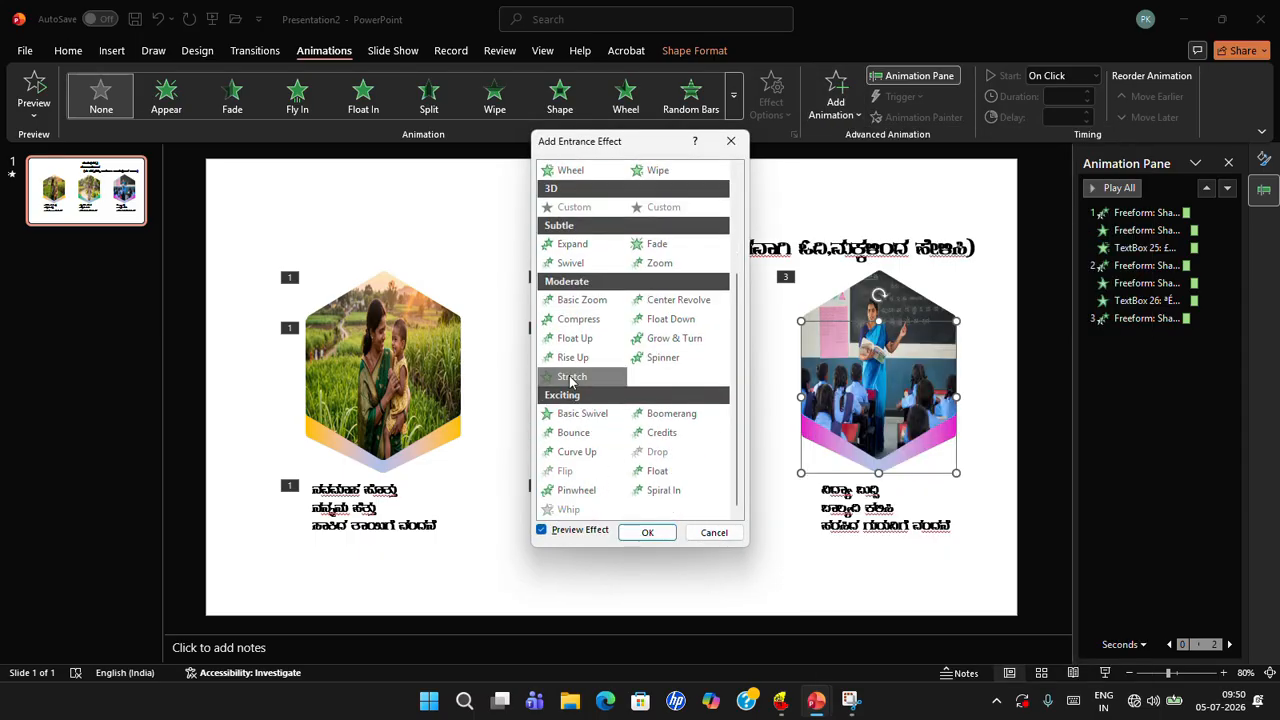
pyautogui.click(647, 532)
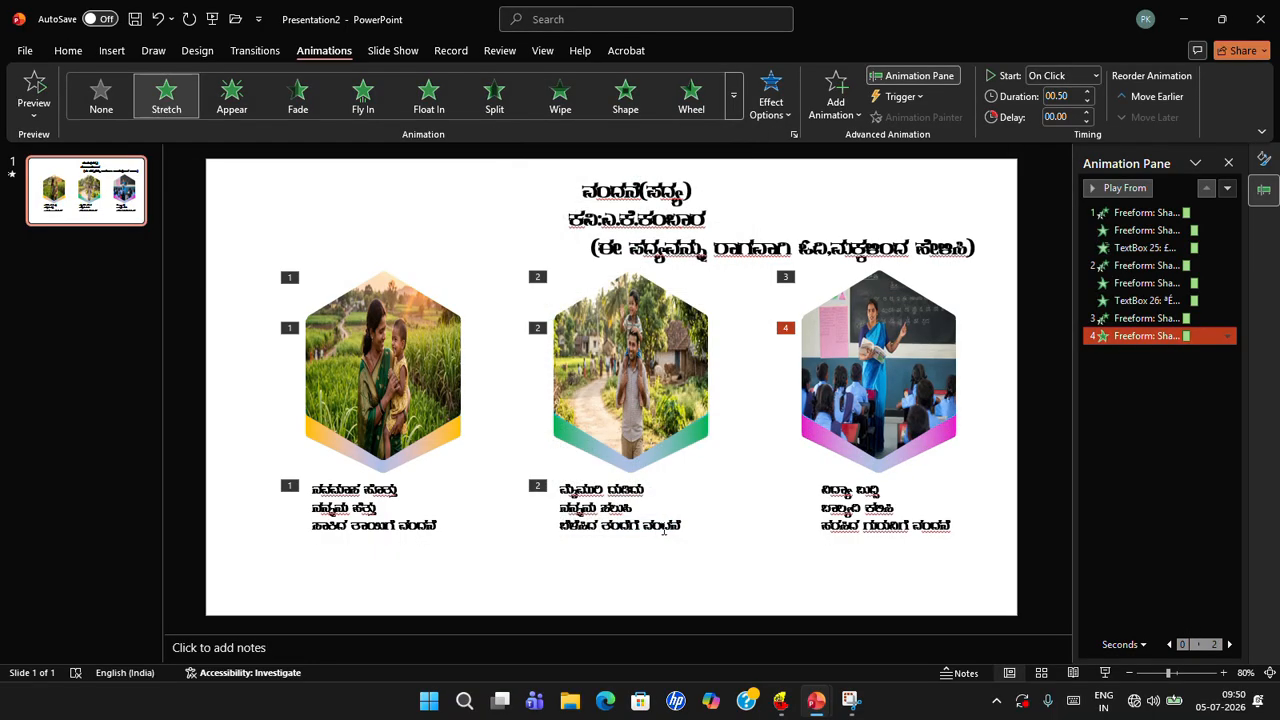
pyautogui.click(773, 104)
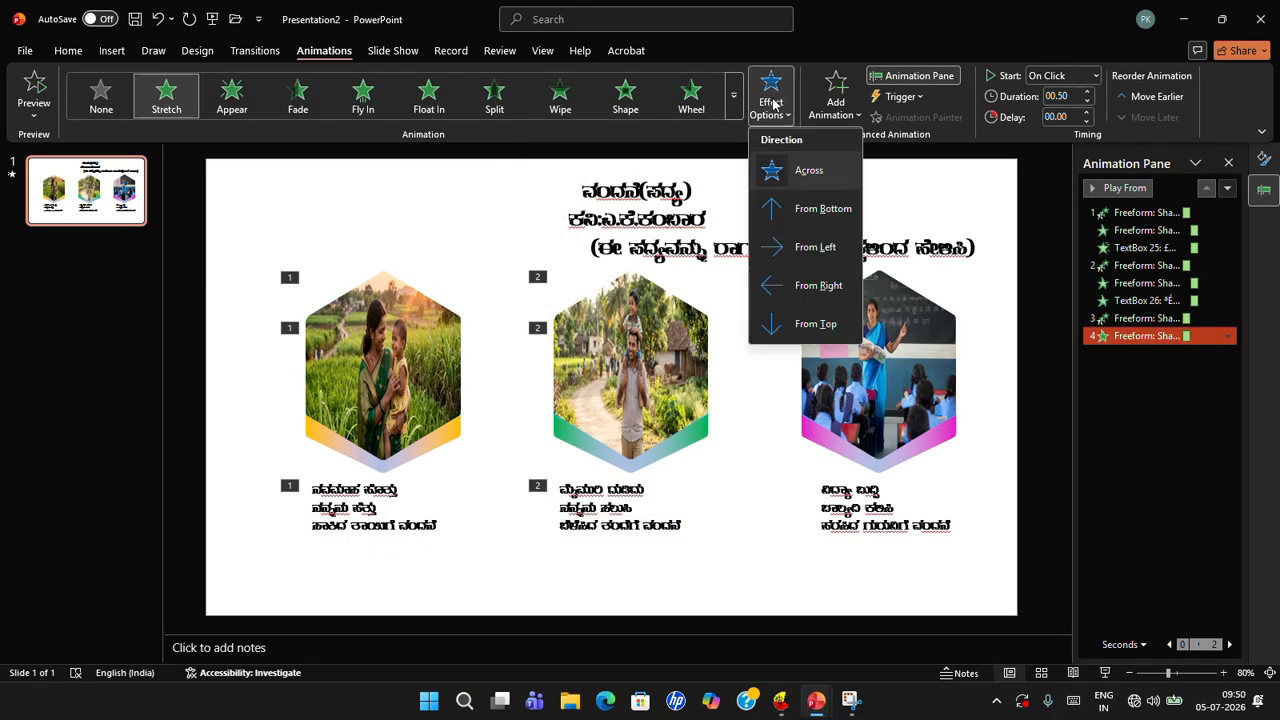
pyautogui.click(820, 325)
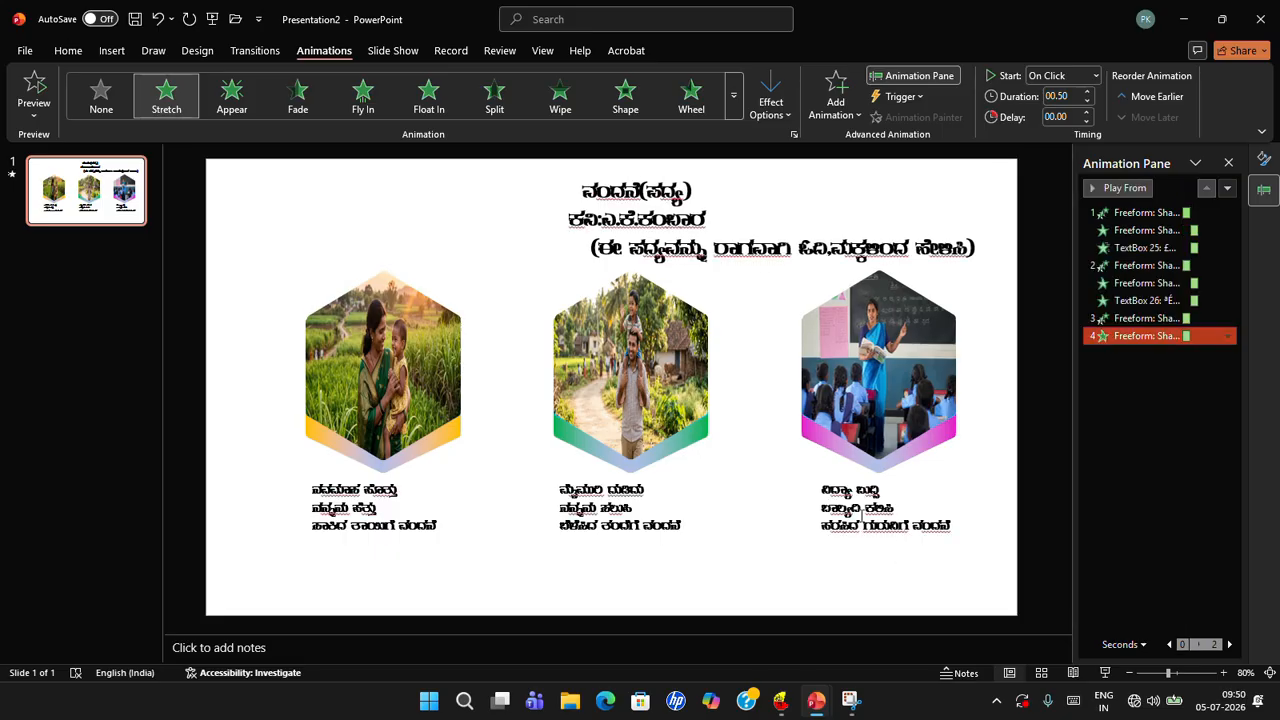
# Copy the pink band's Stretch animation to the third caption with the Animation Painter
pyautogui.click(860, 510)
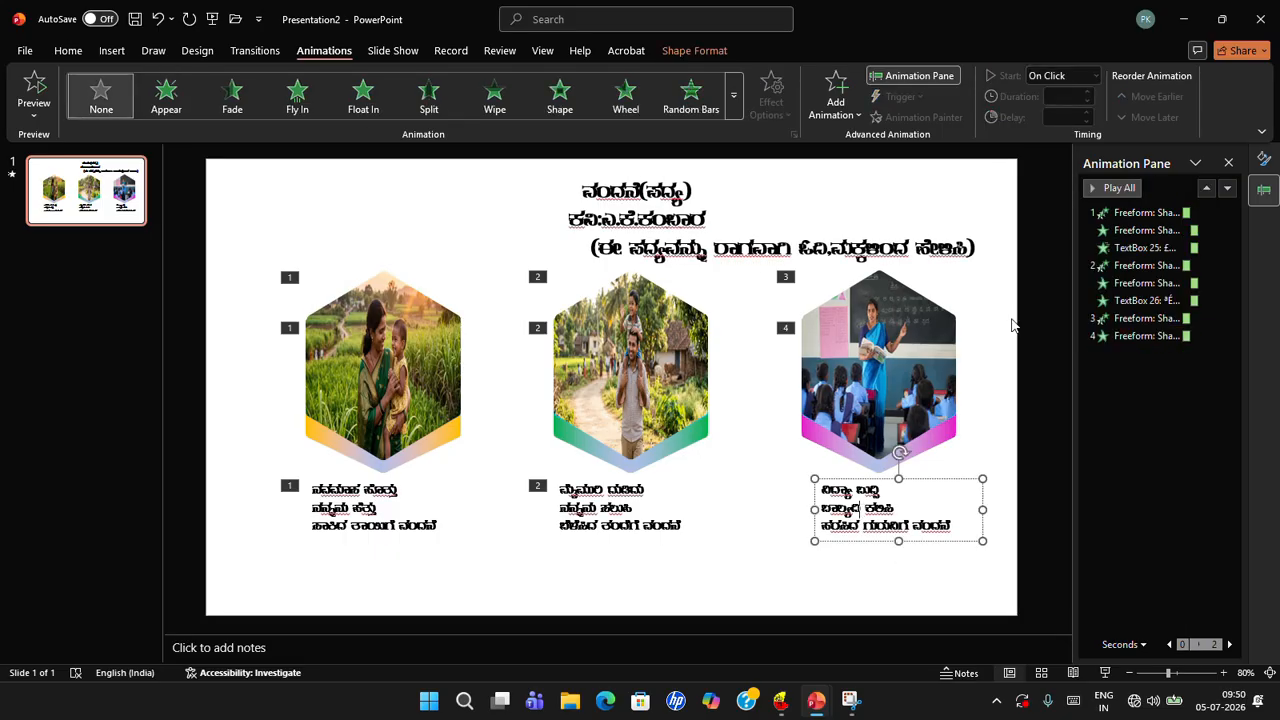
pyautogui.click(940, 438)
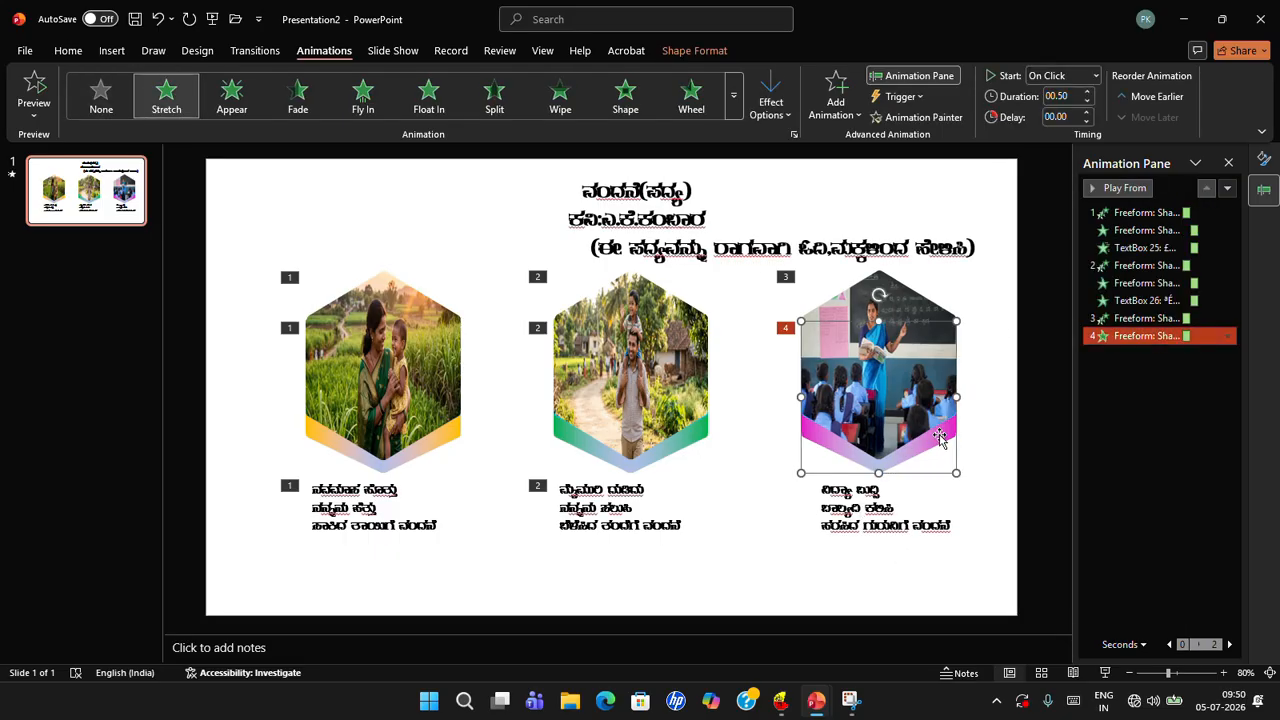
pyautogui.click(930, 117)
pyautogui.click(918, 530)
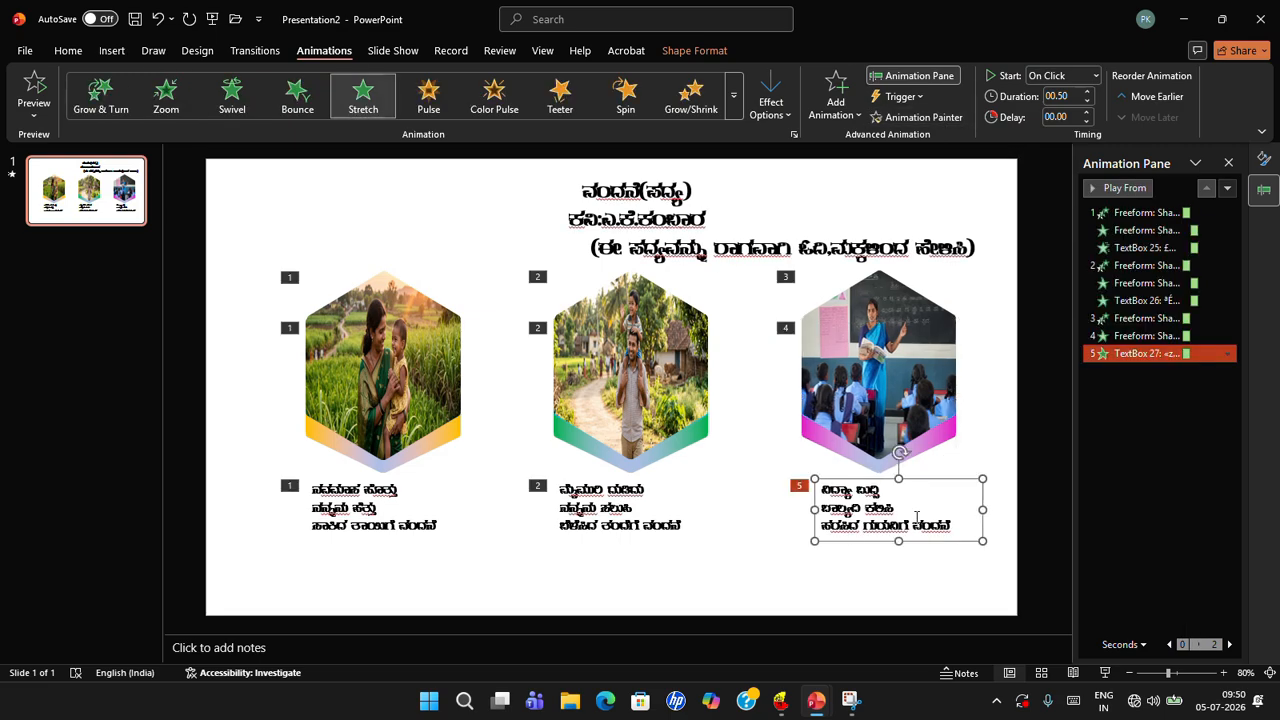
# Replace the third caption's animation with the first caption's Wipe using the Animation Painter
pyautogui.click(350, 508)
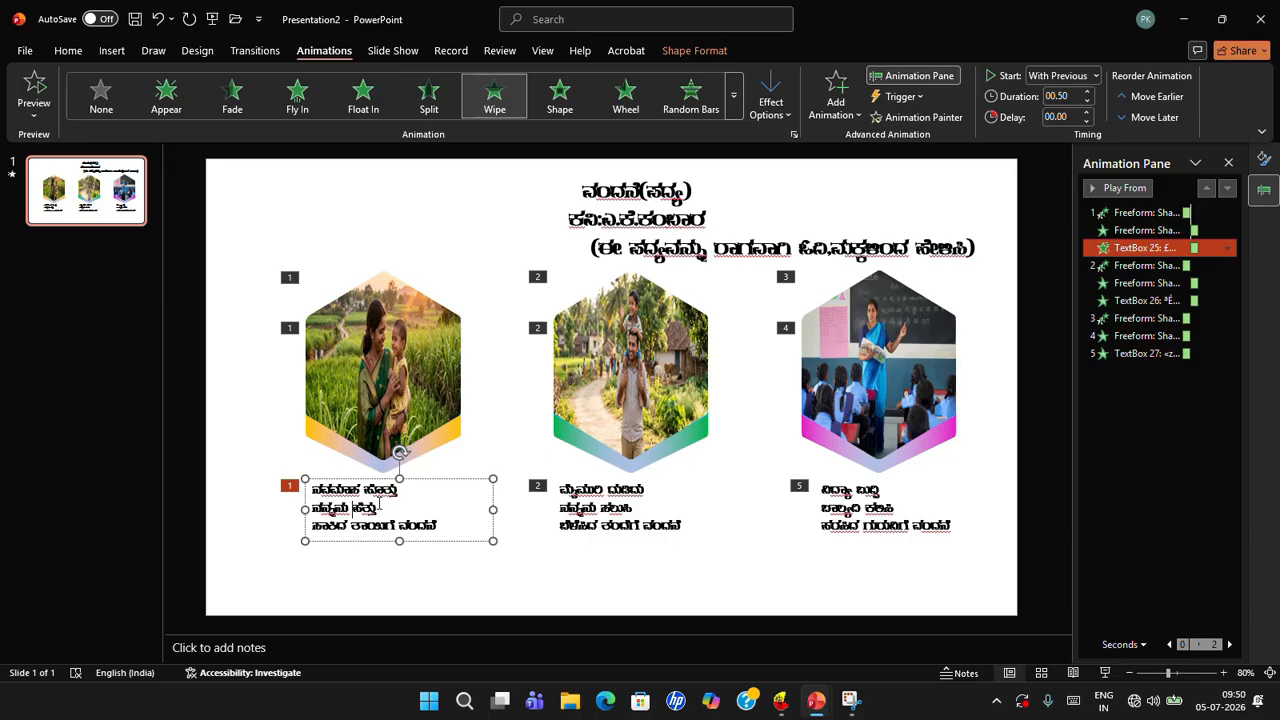
pyautogui.click(951, 121)
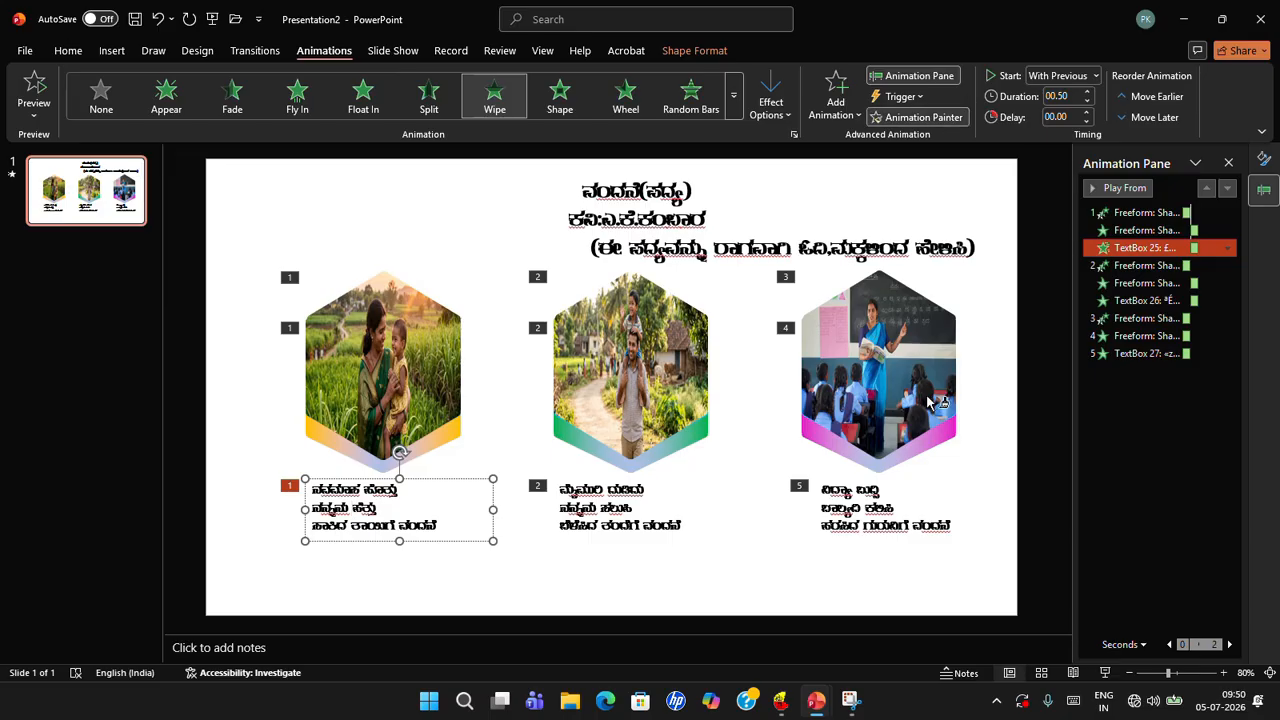
pyautogui.click(887, 511)
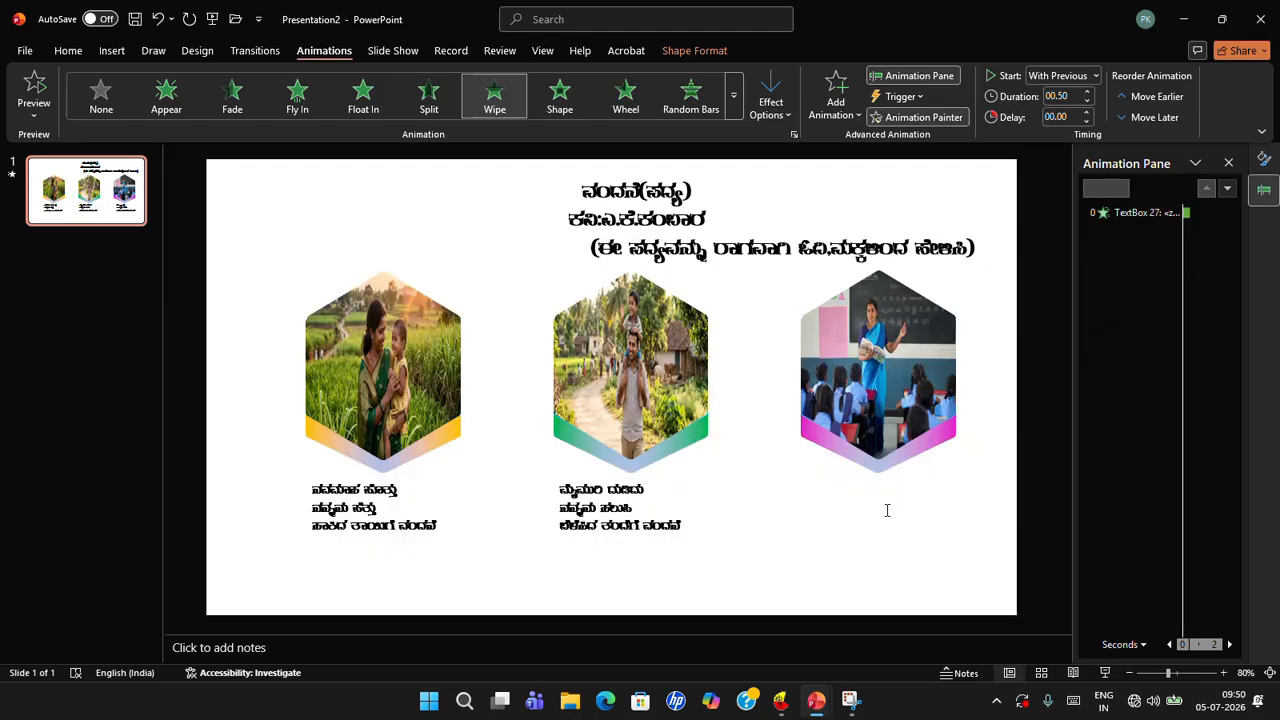
# Preview the animations from the middle caption's effect and copy the first caption's Wipe animation onto the middle caption
pyautogui.click(640, 507)
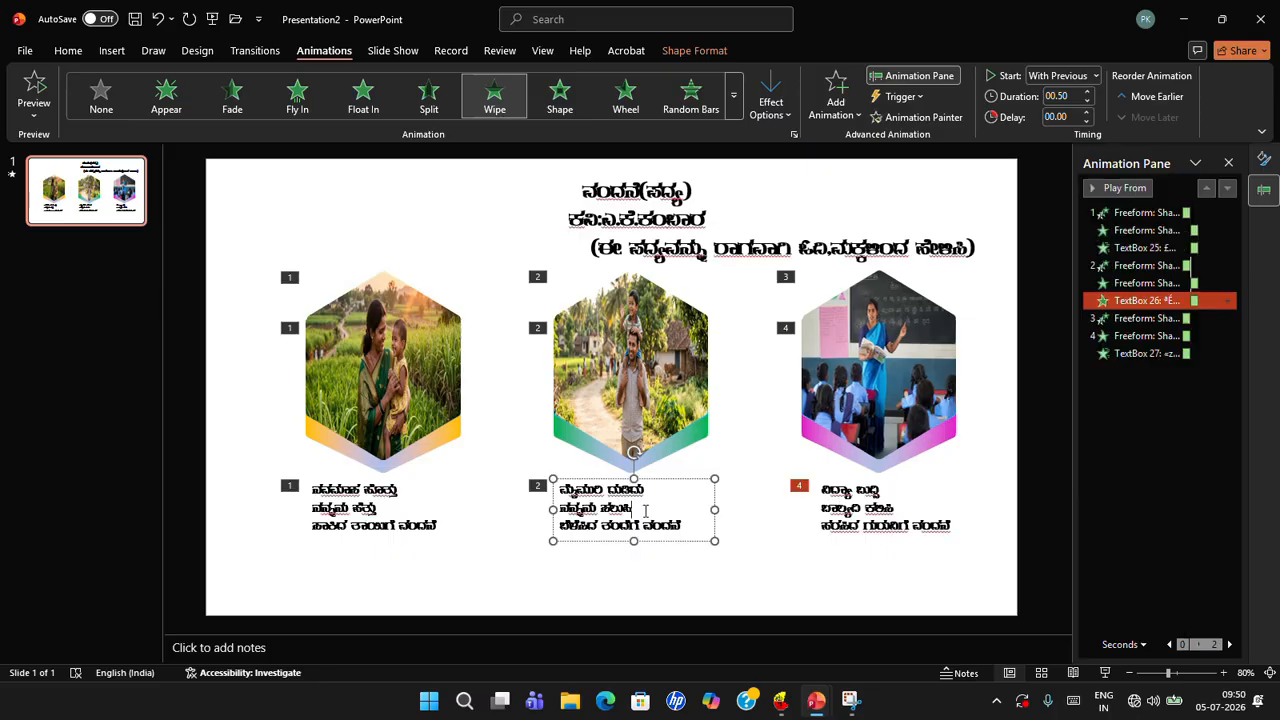
pyautogui.click(1137, 187)
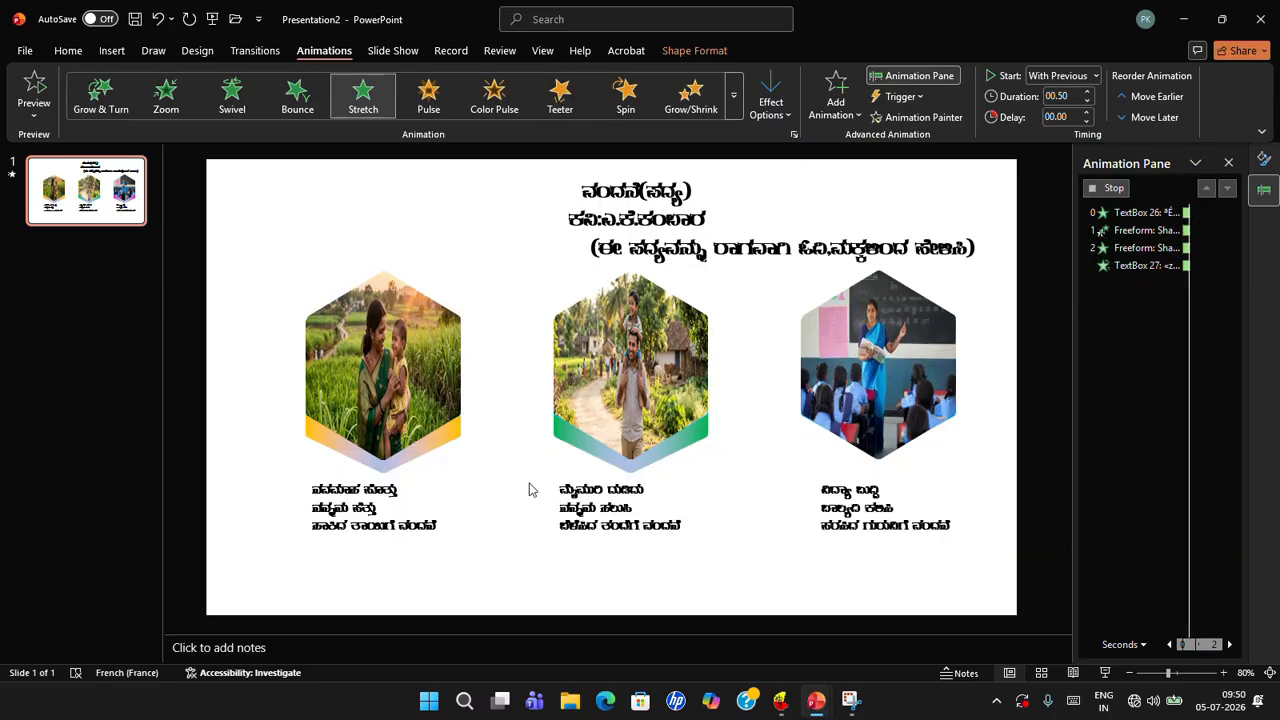
pyautogui.click(405, 495)
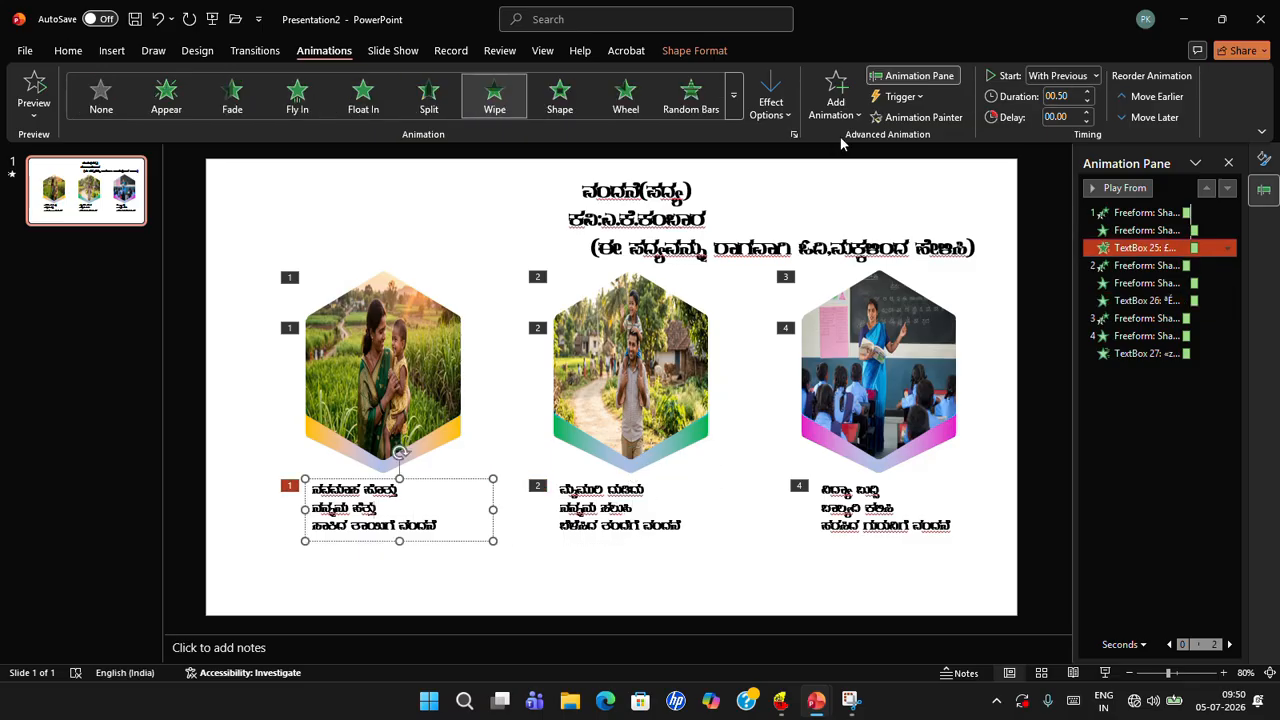
pyautogui.click(923, 118)
pyautogui.click(610, 493)
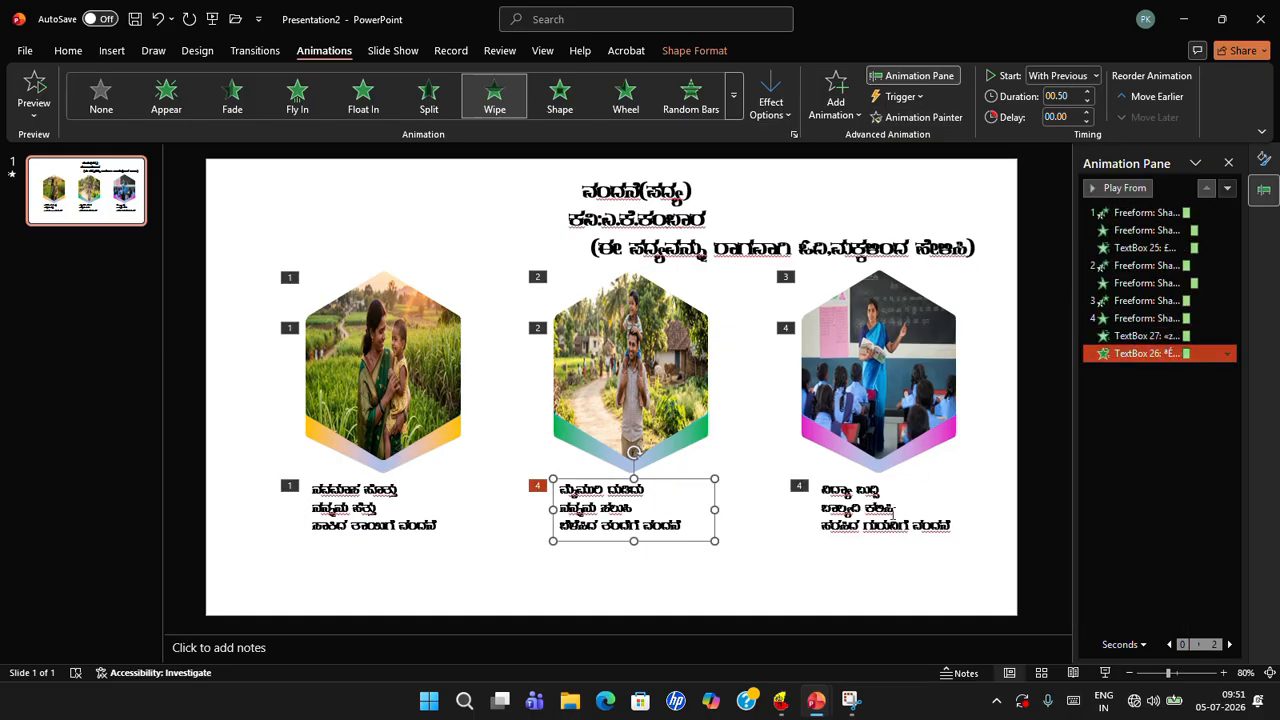
# Set the third caption's Wipe animation to start After Previous
pyautogui.click(1155, 337)
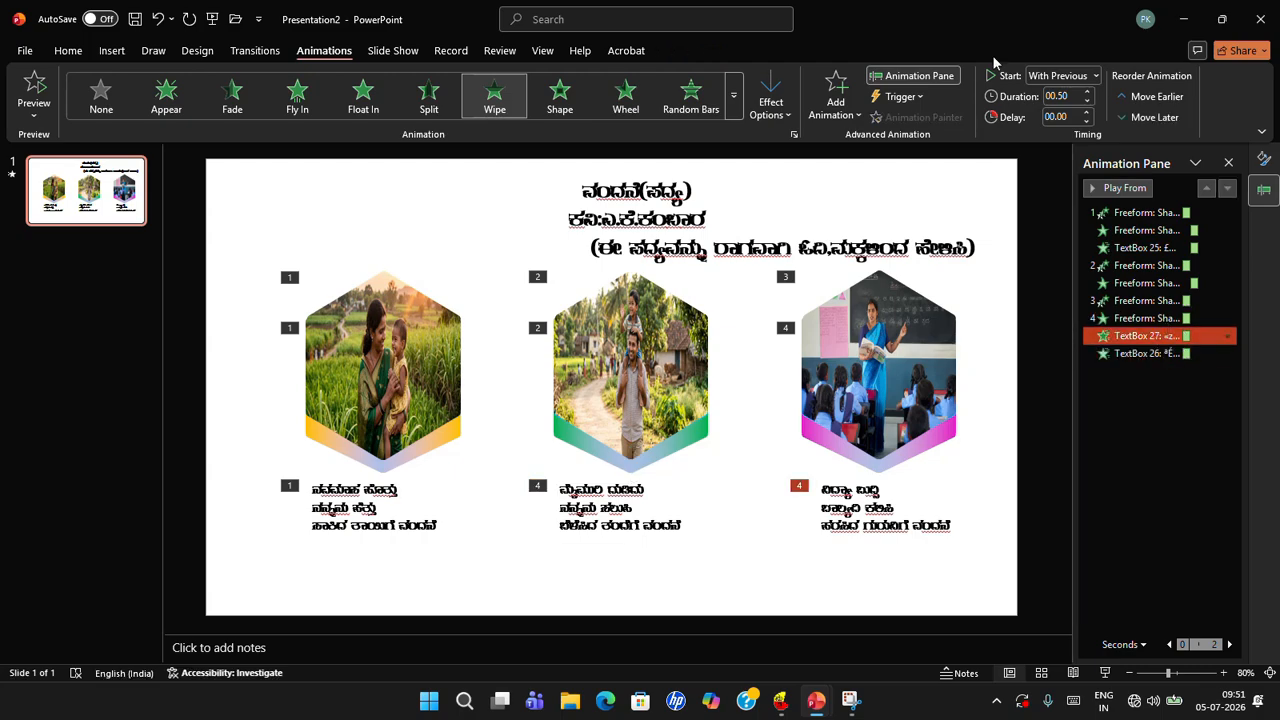
pyautogui.click(1061, 77)
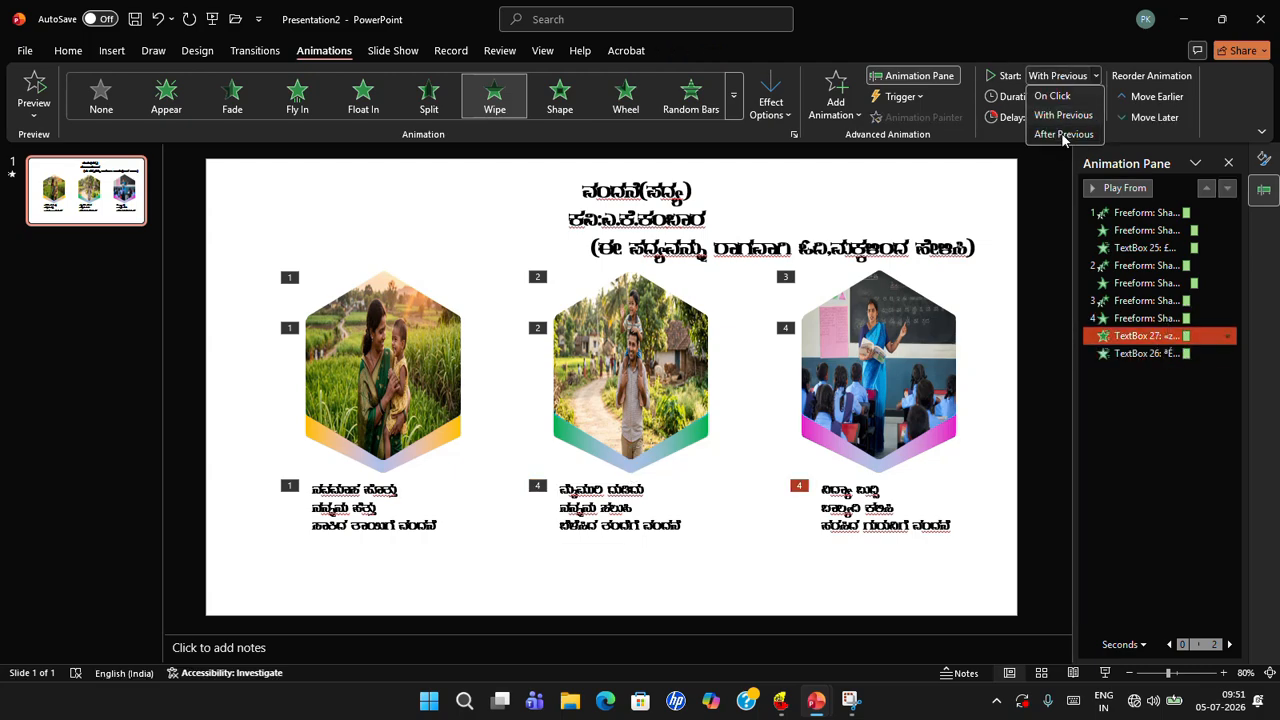
pyautogui.click(1066, 138)
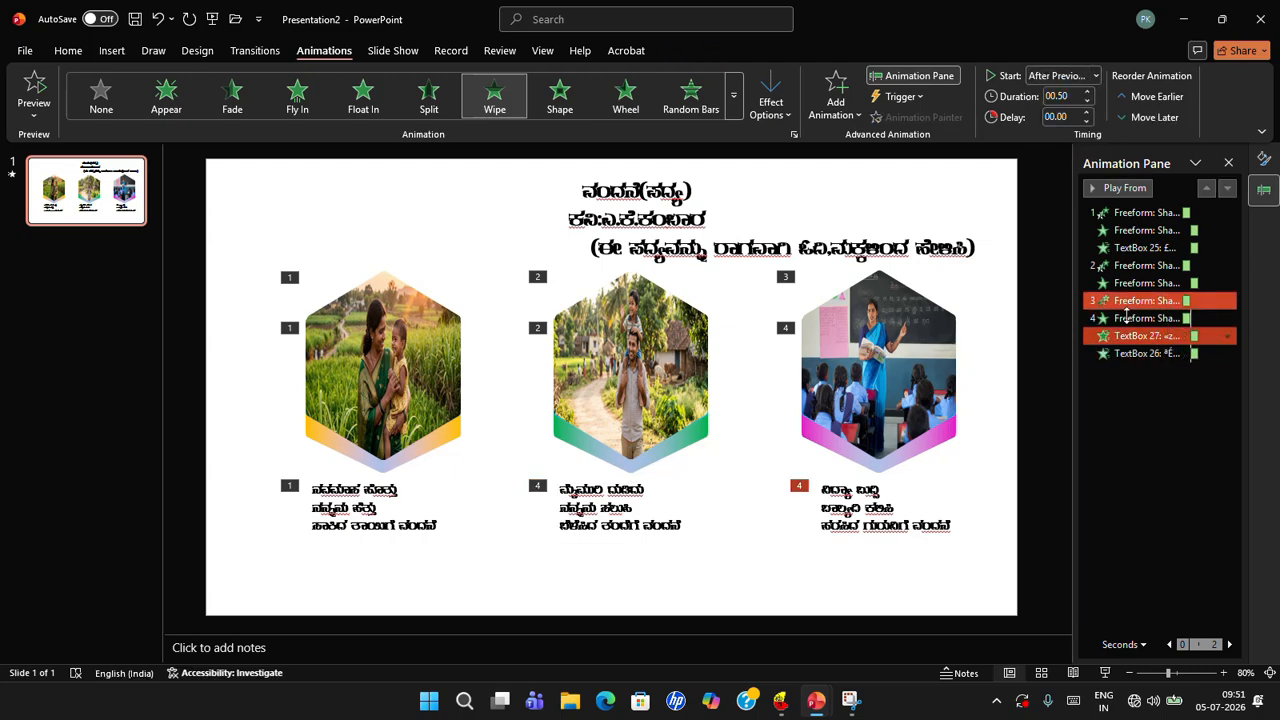
pyautogui.click(1166, 398)
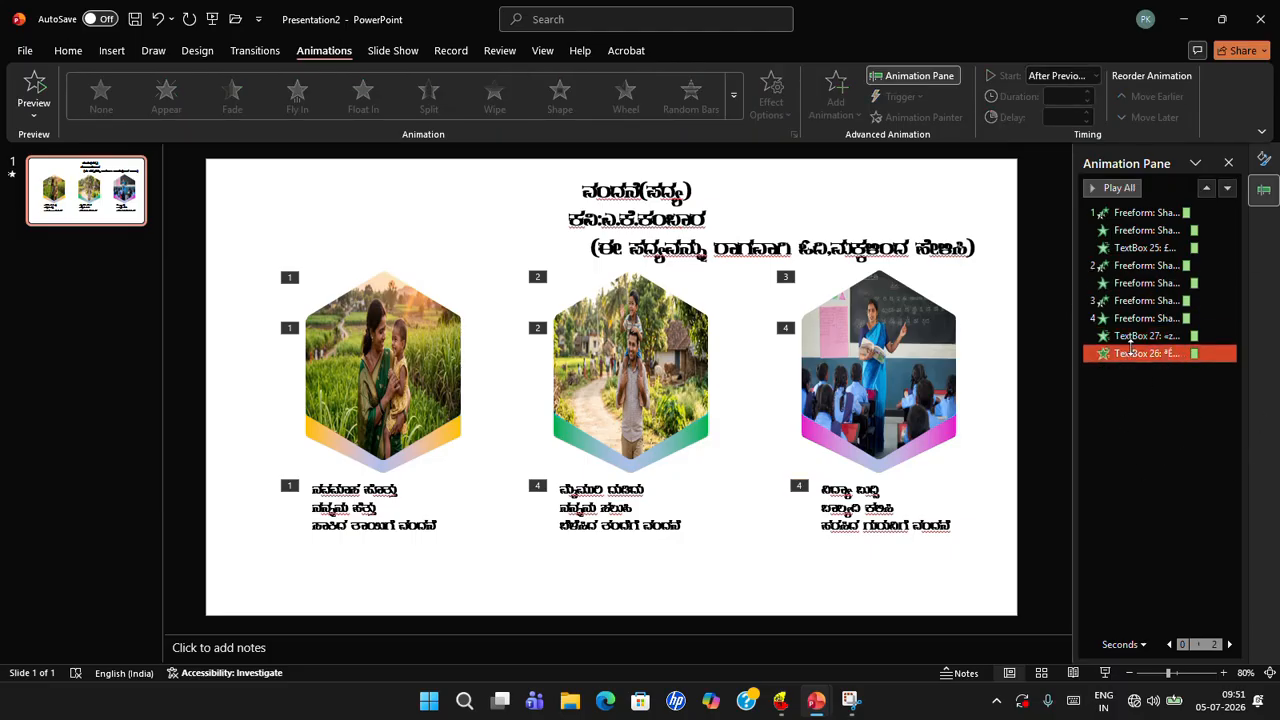
pyautogui.click(1140, 300)
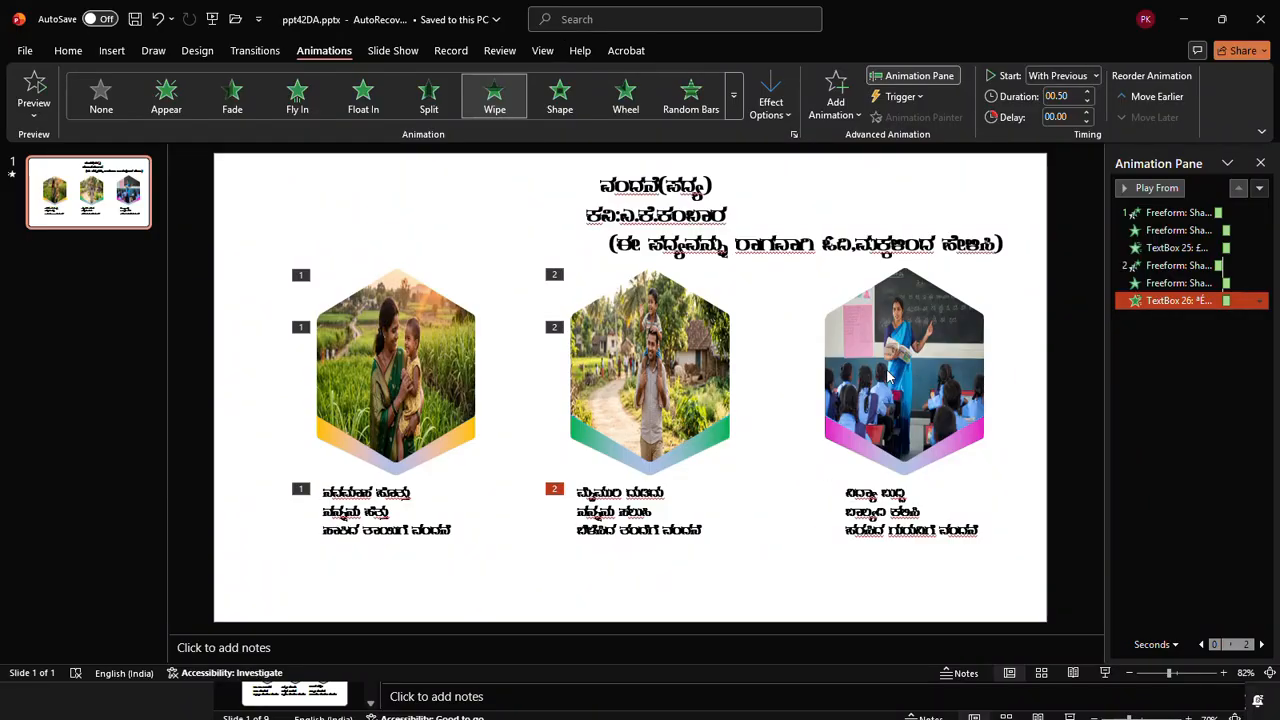
# Add a Basic Zoom entrance effect to the classroom picture in the third hexagon
pyautogui.click(884, 372)
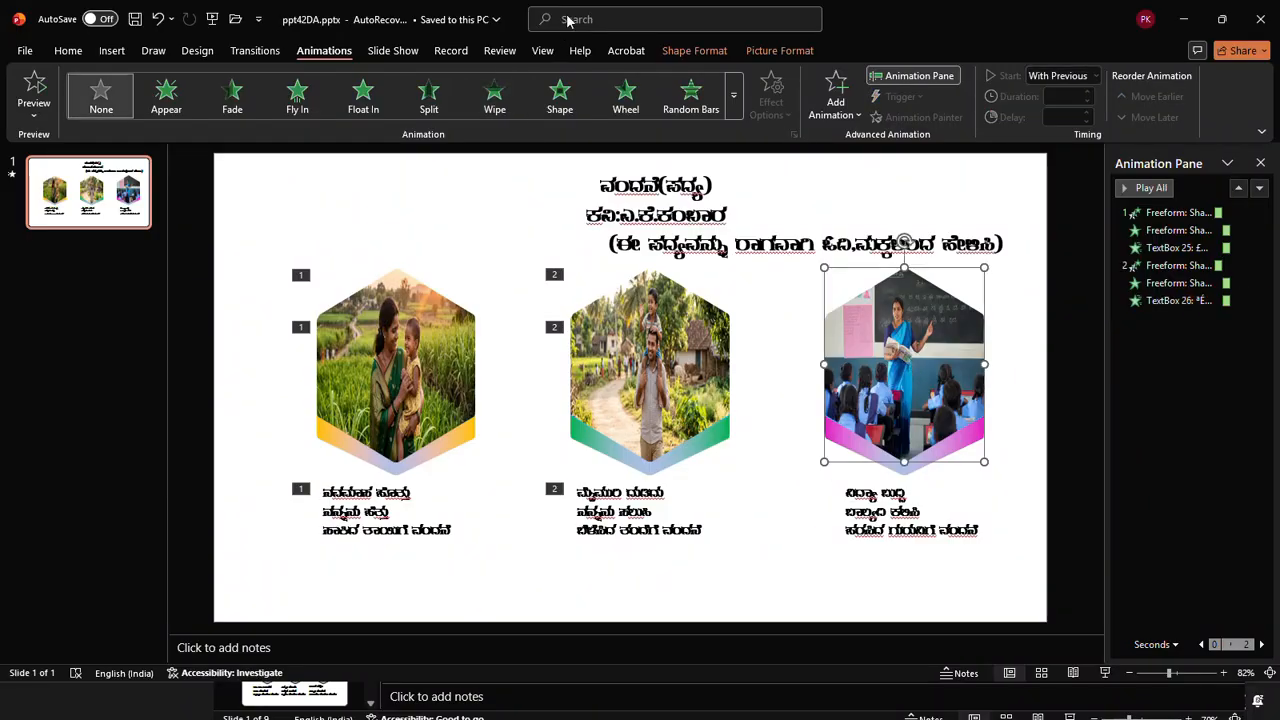
pyautogui.click(840, 104)
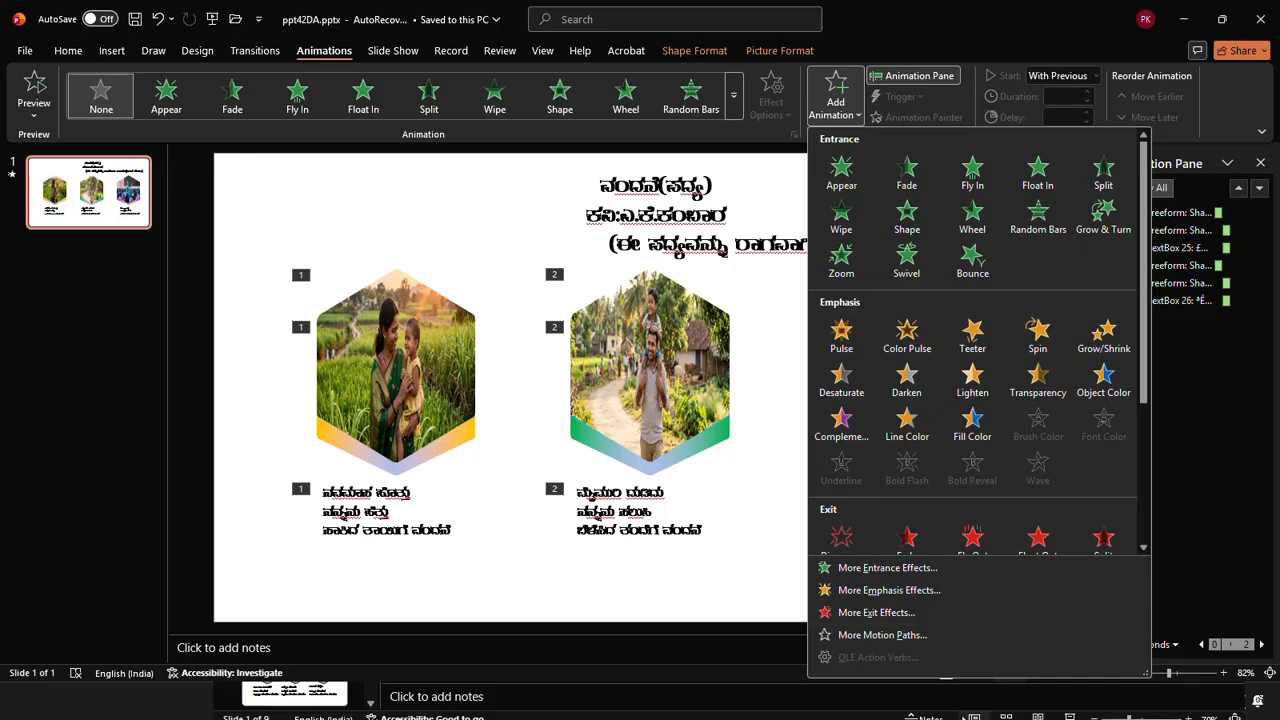
pyautogui.click(860, 567)
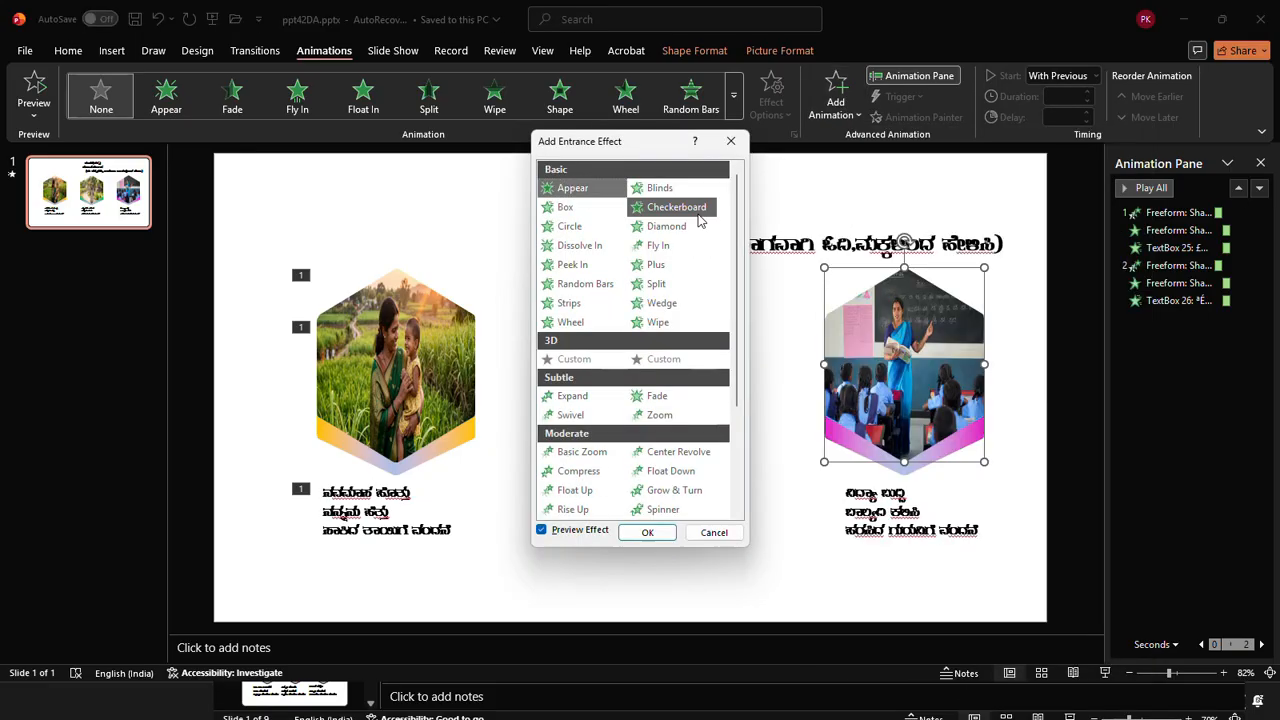
pyautogui.click(613, 450)
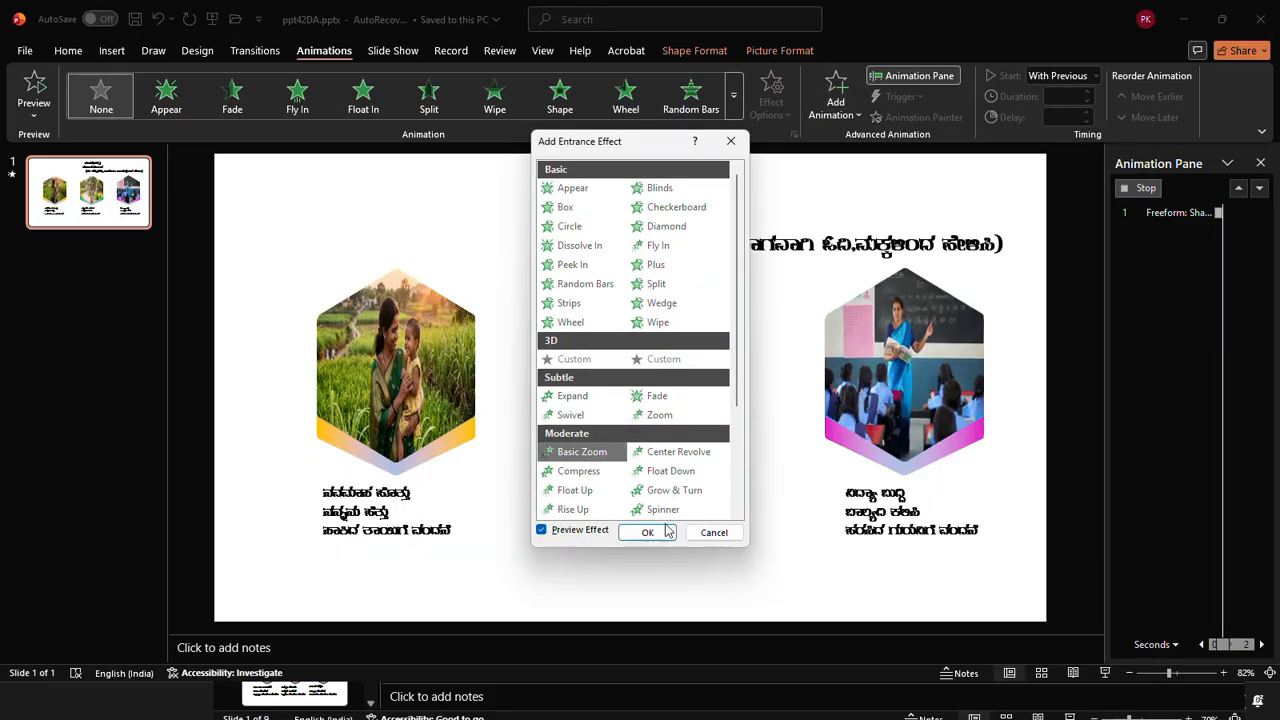
pyautogui.click(662, 532)
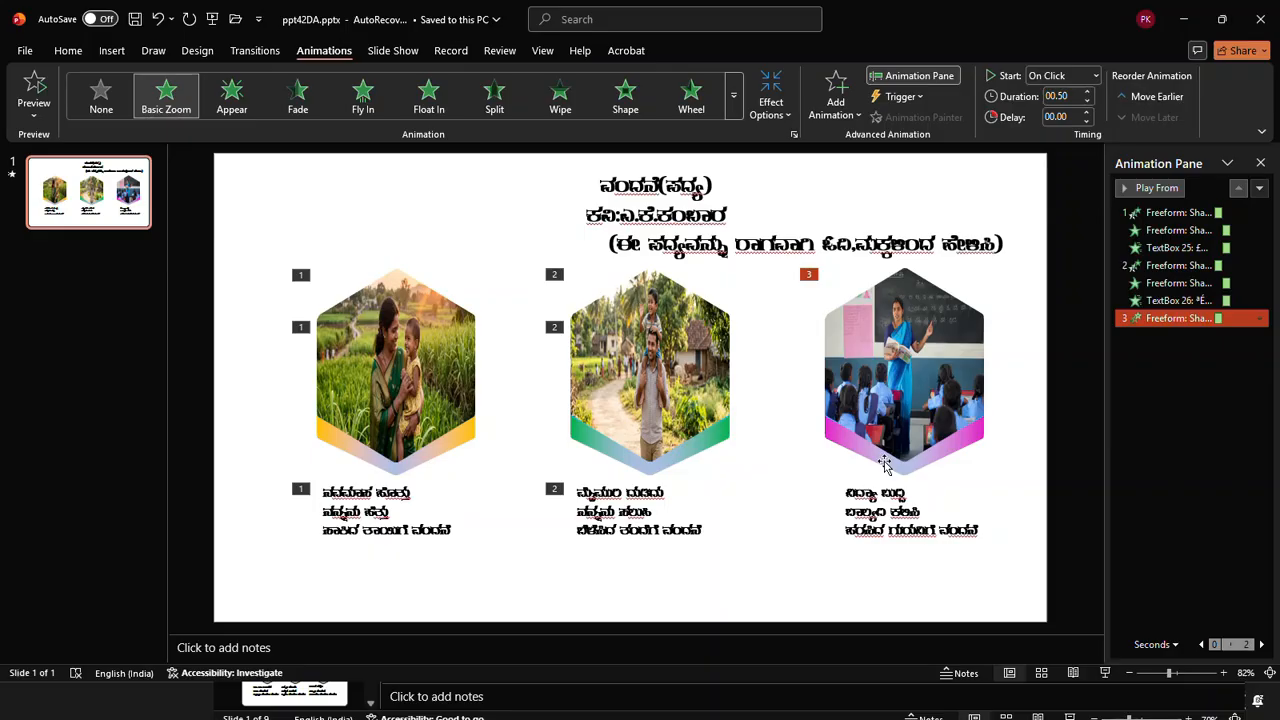
# Add a Stretch entrance effect From Top to the pink band under the third picture, starting After Previous
pyautogui.click(946, 455)
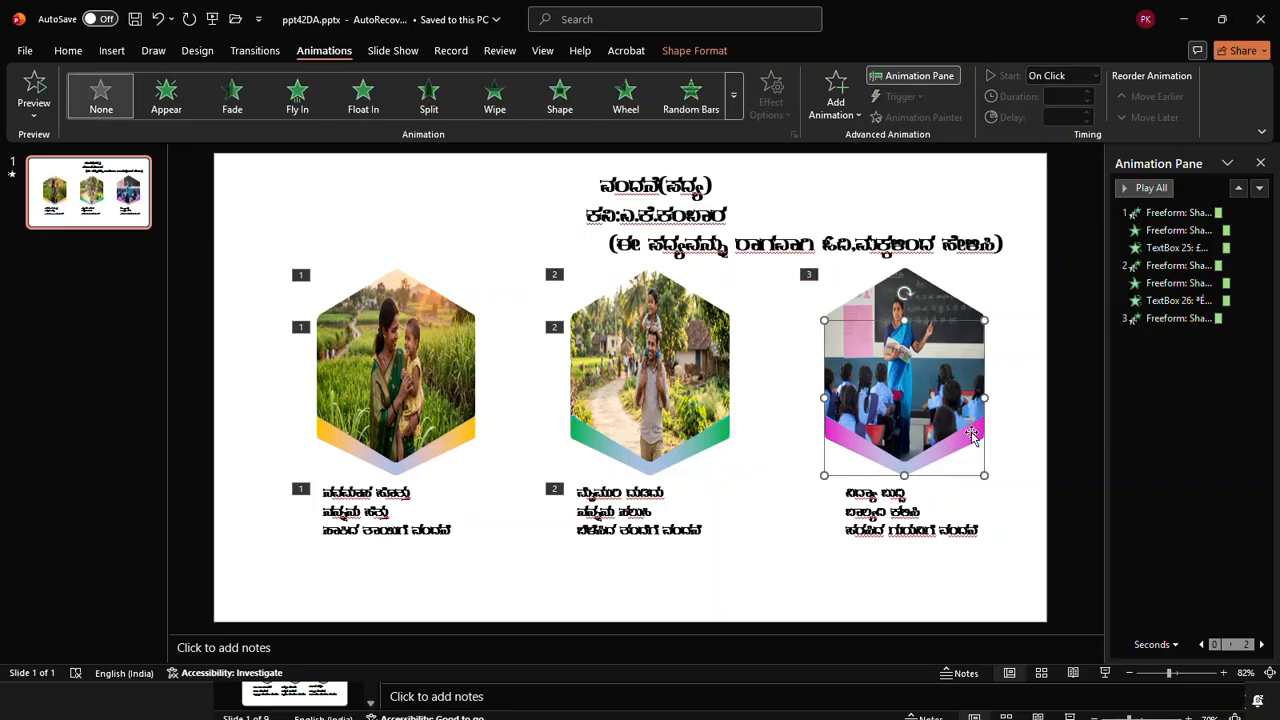
pyautogui.click(835, 95)
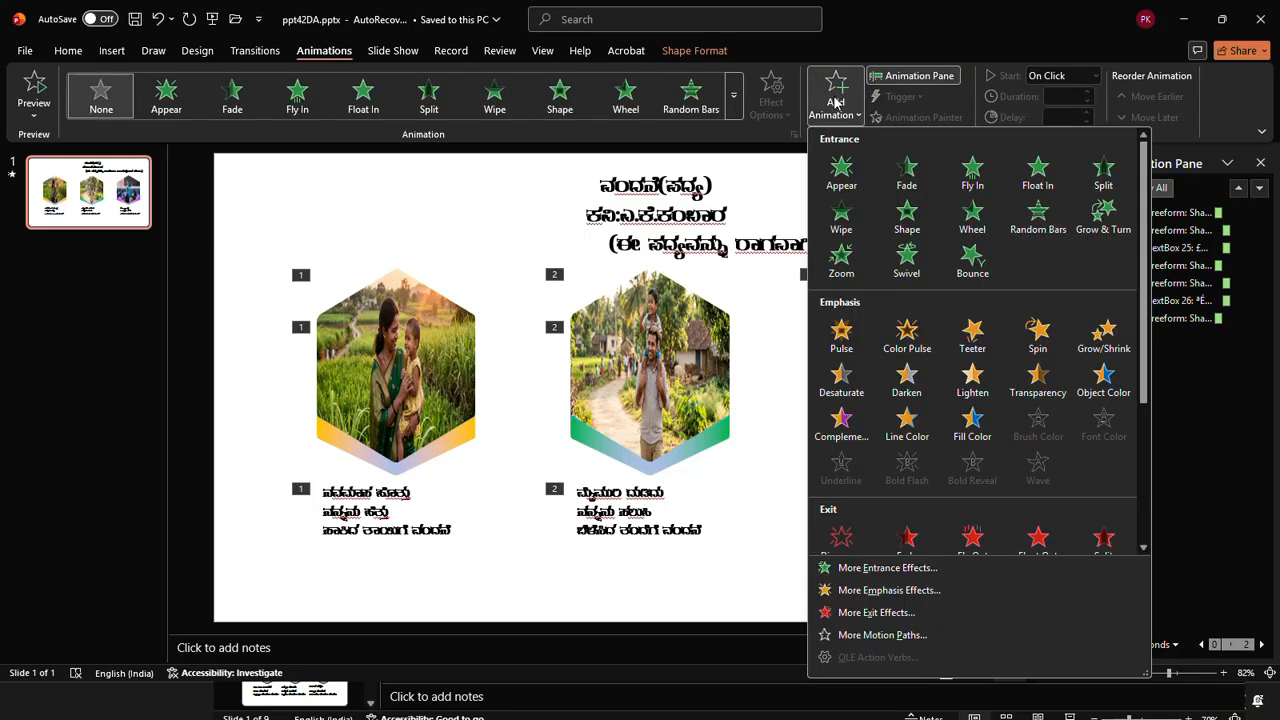
pyautogui.click(860, 567)
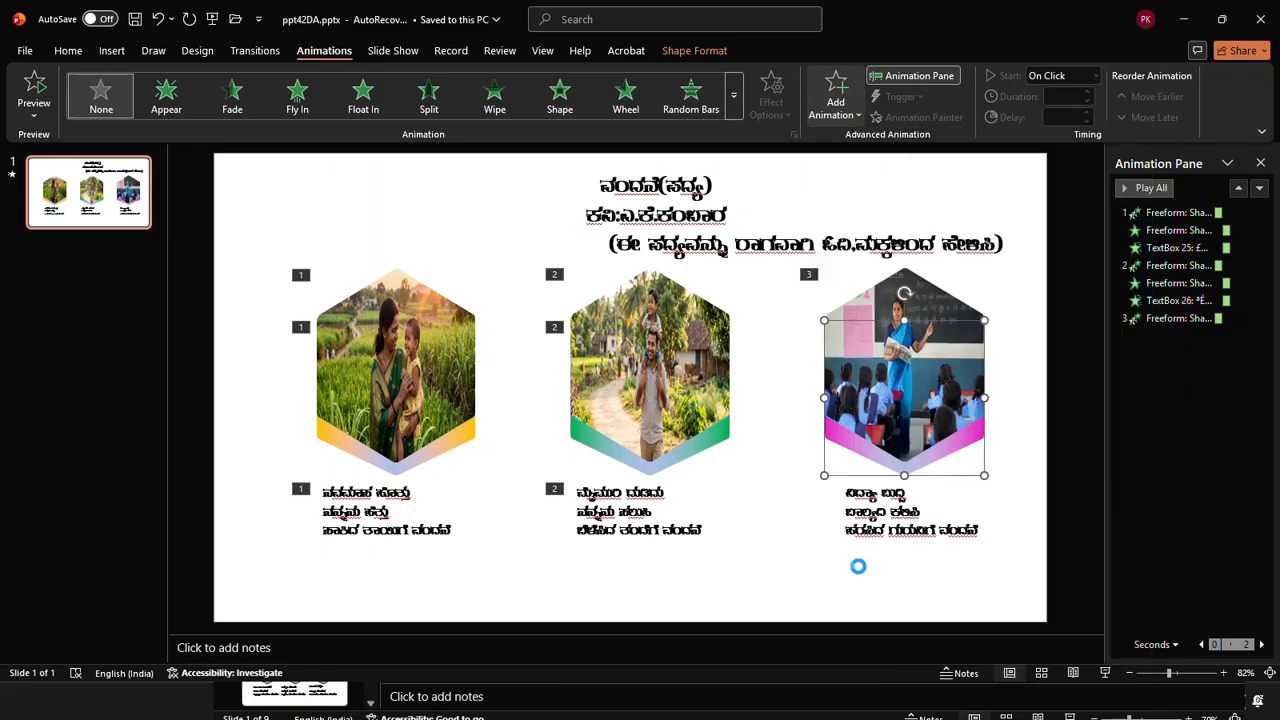
pyautogui.scroll(-3, 650, 490)
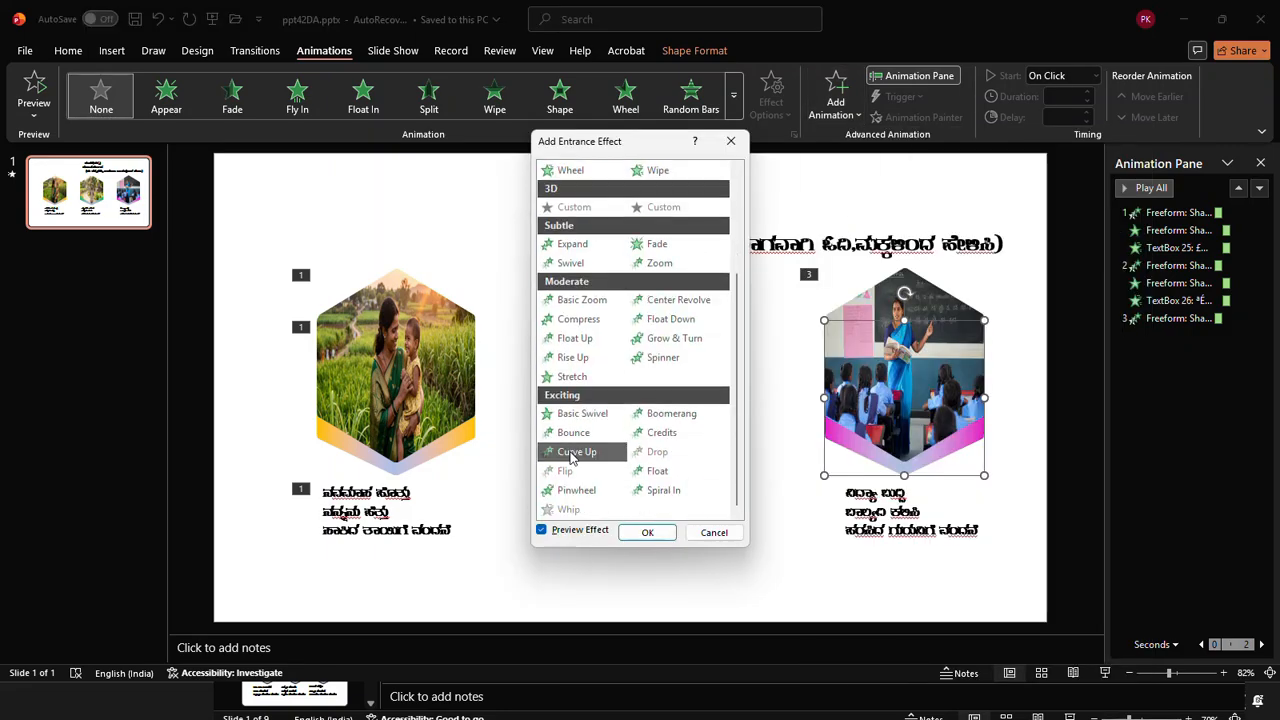
pyautogui.click(566, 377)
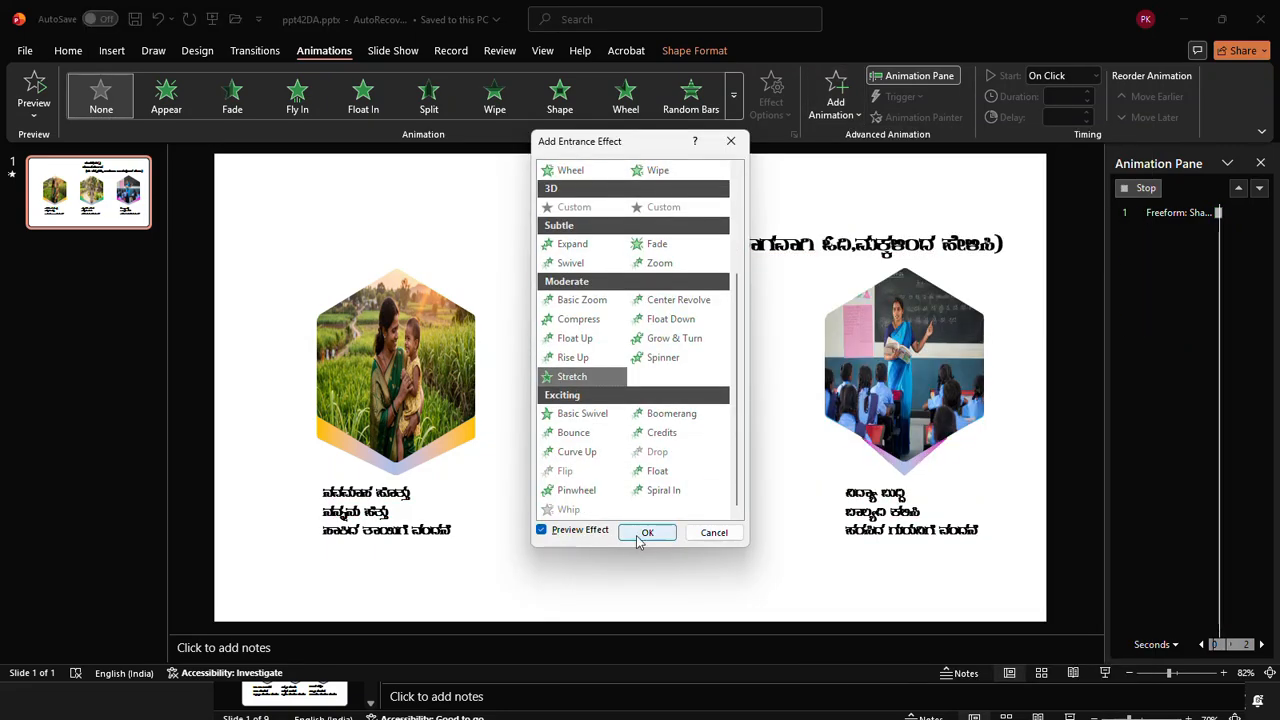
pyautogui.click(647, 532)
pyautogui.click(777, 120)
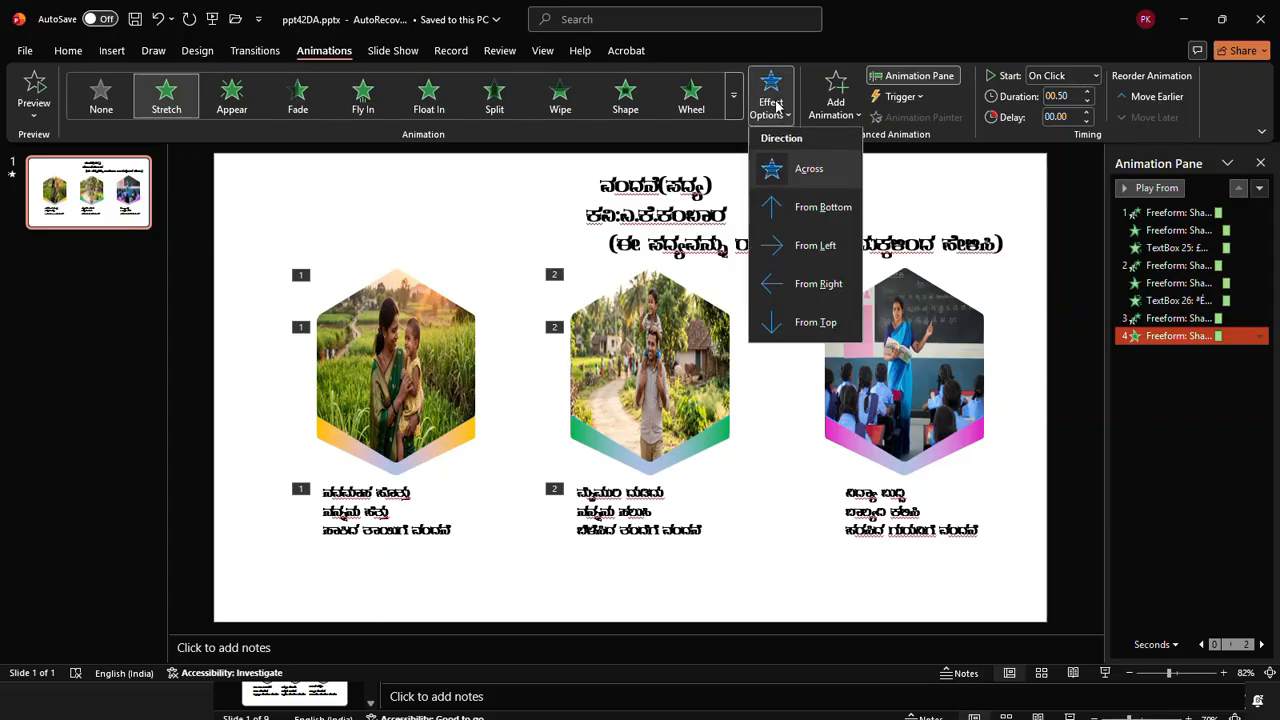
pyautogui.click(807, 326)
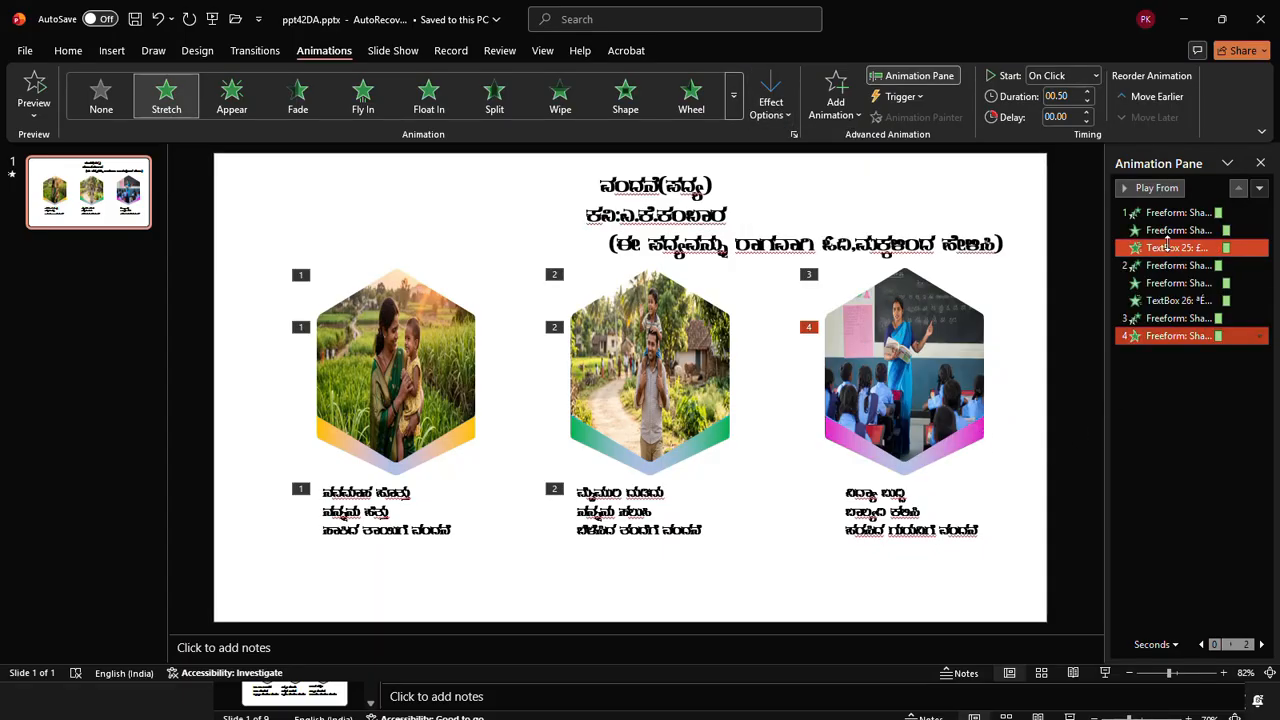
pyautogui.click(1045, 75)
pyautogui.click(1058, 132)
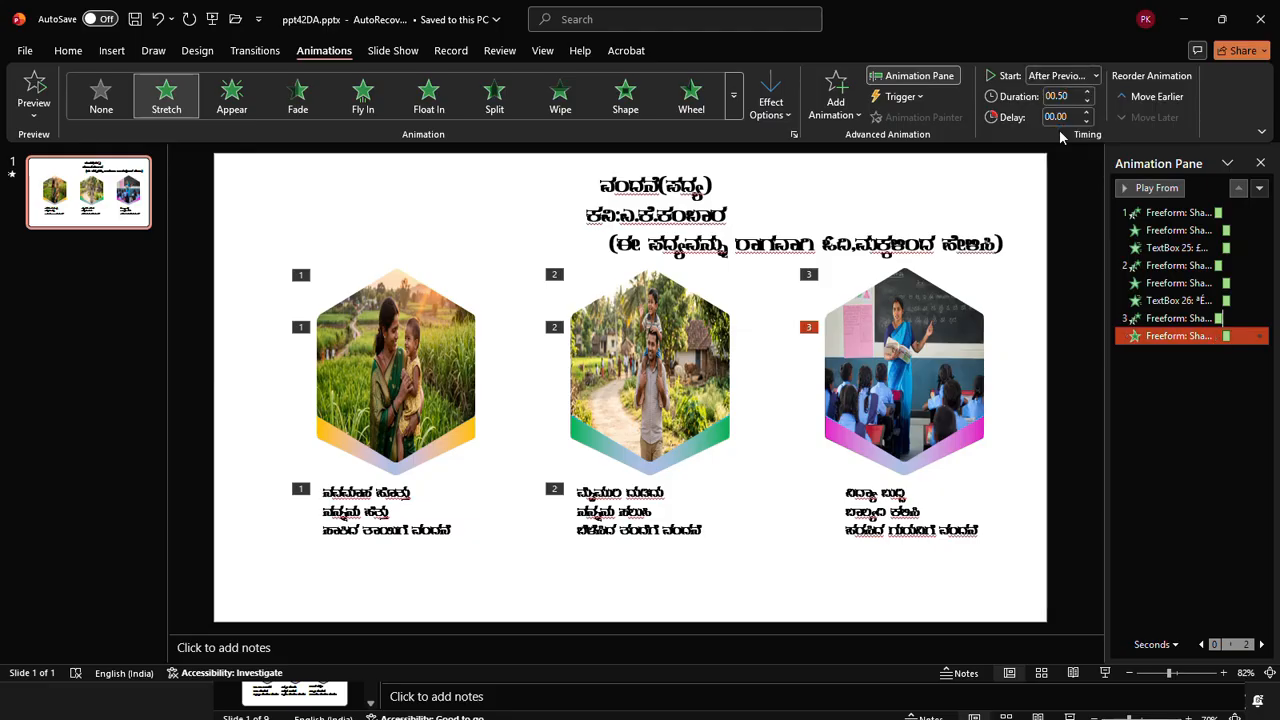
# Apply a Wipe entrance effect From Top to the third caption and start the slide show
pyautogui.click(893, 513)
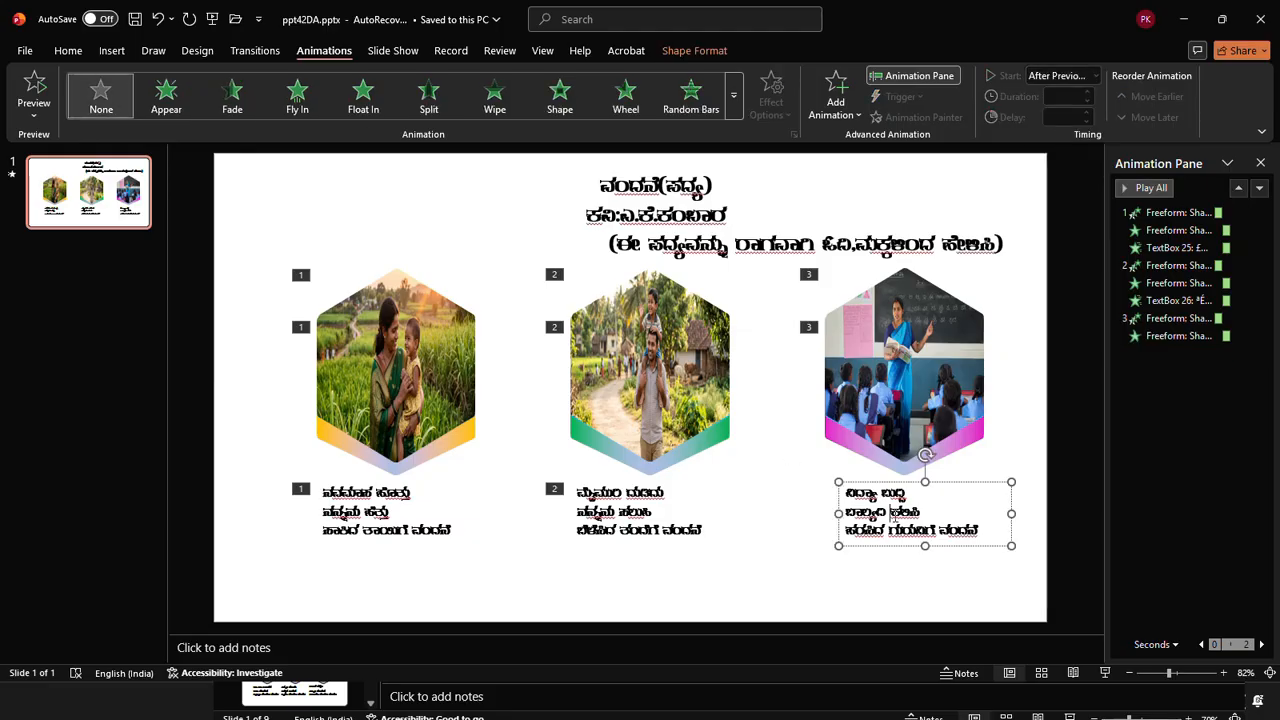
pyautogui.click(494, 98)
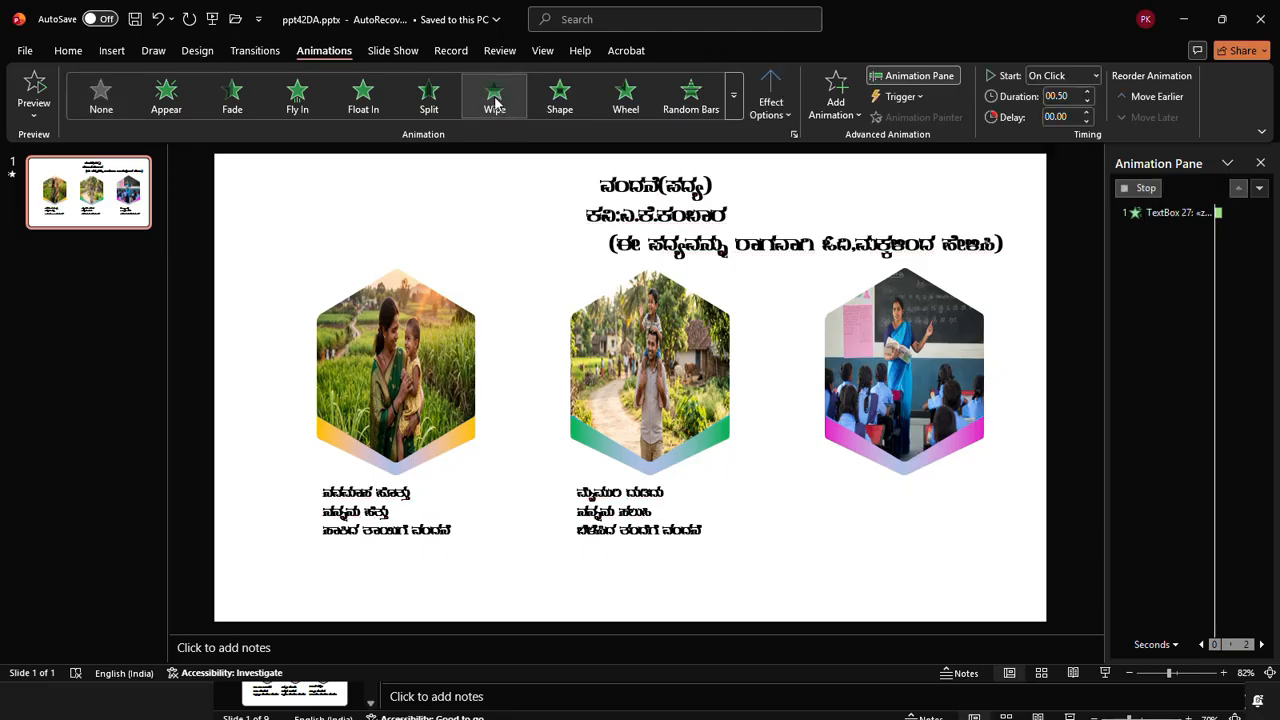
pyautogui.click(772, 110)
pyautogui.click(816, 280)
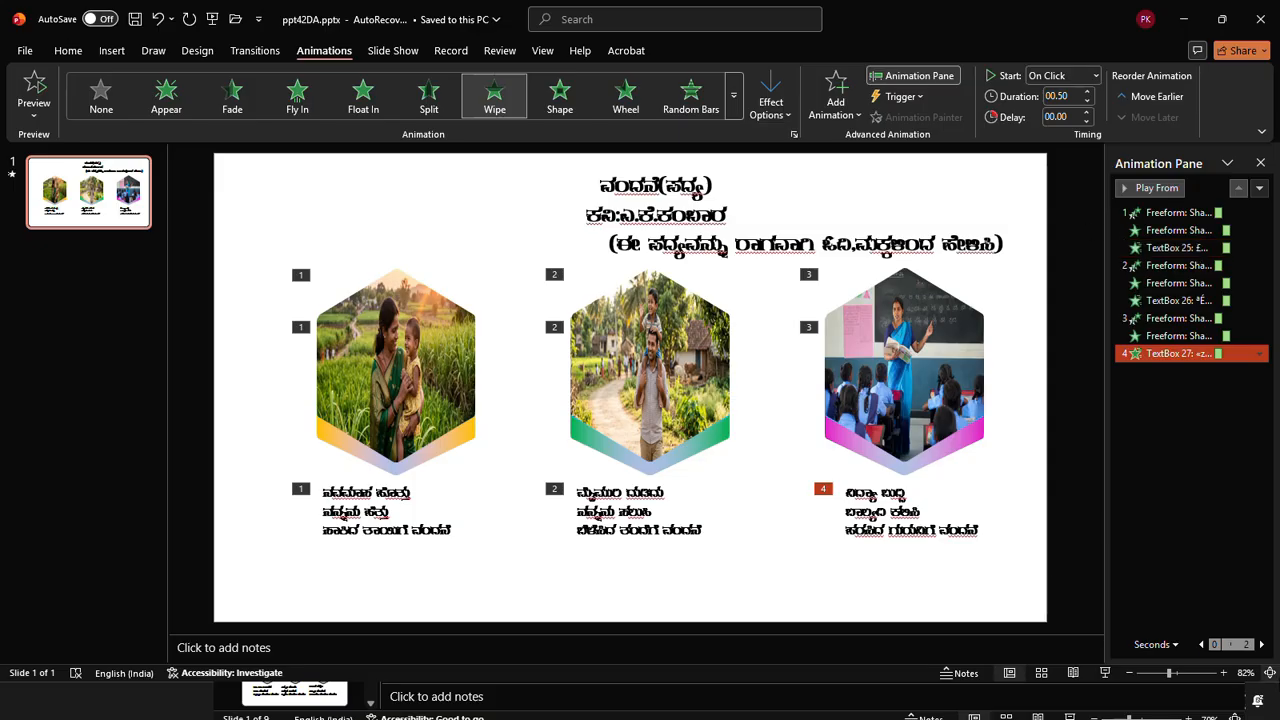
pyautogui.click(1104, 676)
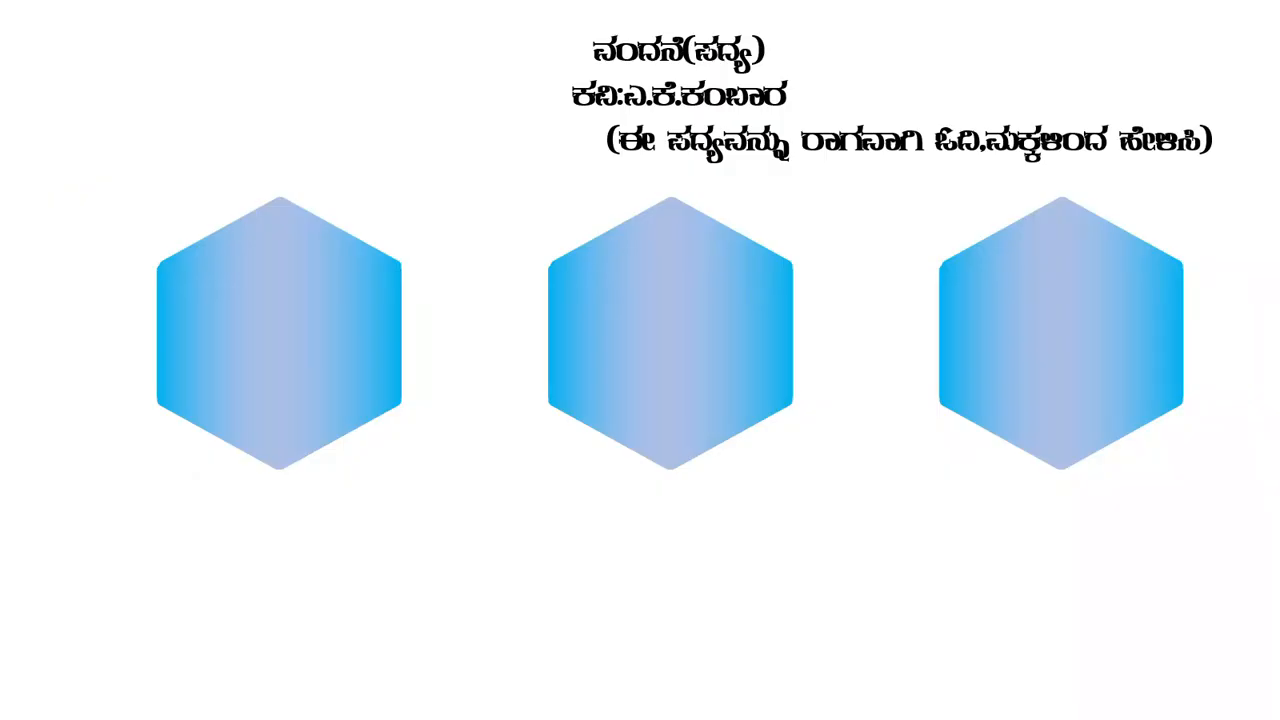